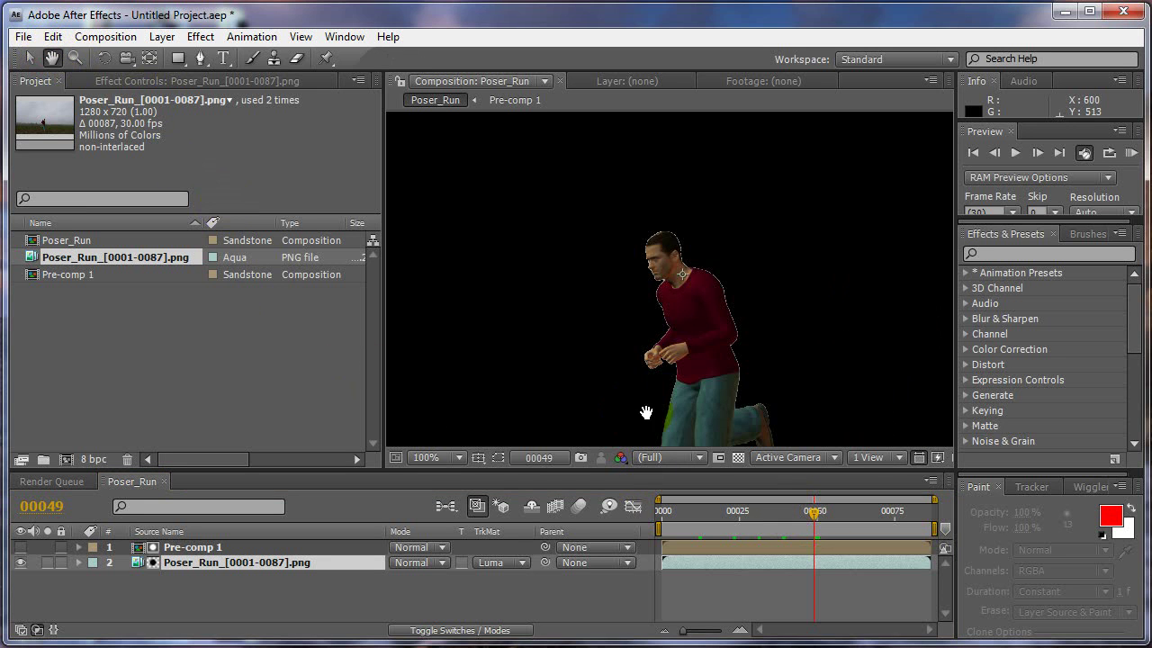
# - Pan the viewer and step through frames to inspect the runner
pyautogui.moveTo(647, 413); pyautogui.dragTo(648, 285)
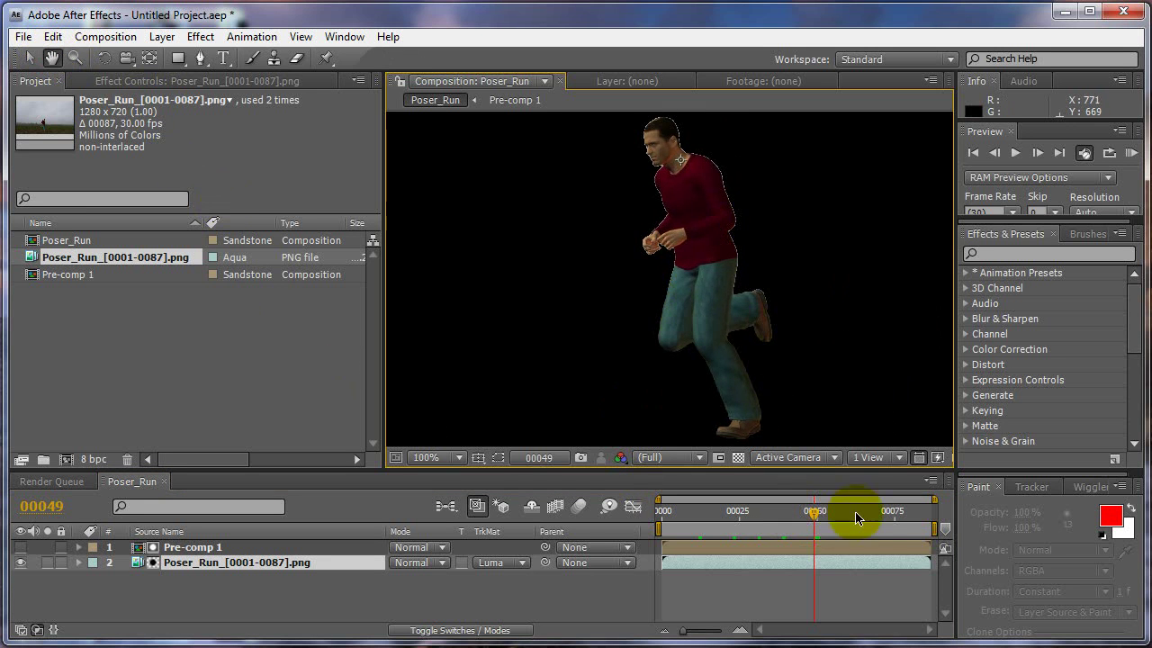
pyautogui.moveTo(826, 512)
pyautogui.mouseDown()
pyautogui.moveTo(869, 514)
pyautogui.moveTo(829, 510)
pyautogui.mouseUp()
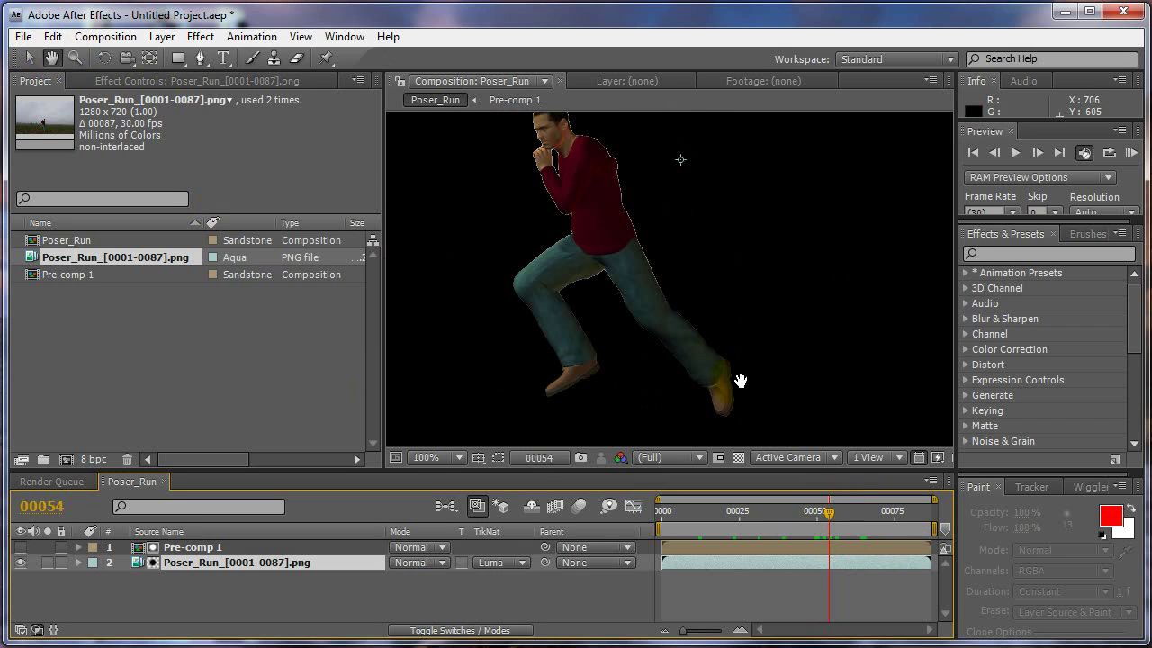
pyautogui.moveTo(527, 341); pyautogui.dragTo(559, 358)
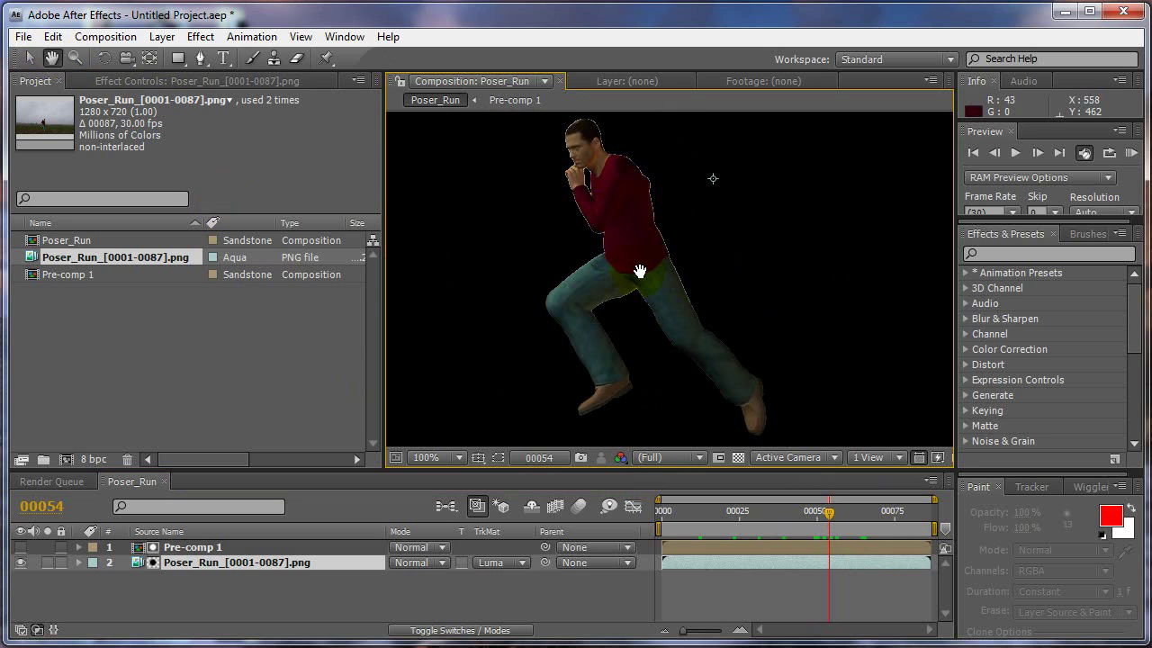
pyautogui.scroll(2, 639, 271)
pyautogui.scroll(-2, 638, 272)
pyautogui.scroll(1, 655, 213)
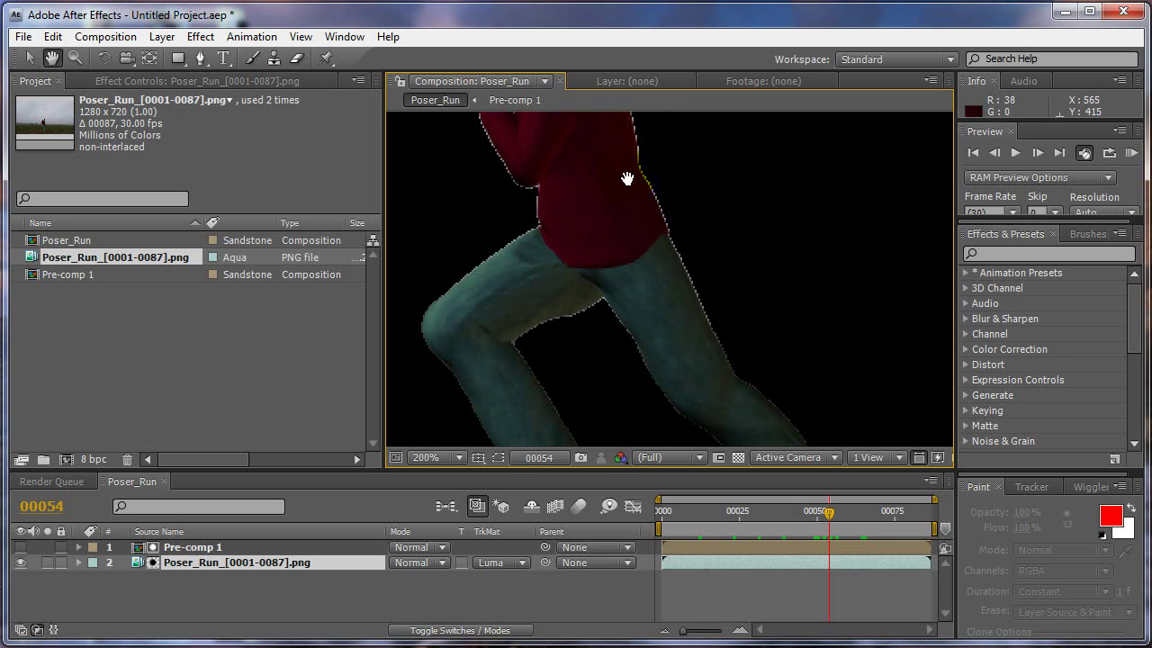
pyautogui.scroll(-1, 593, 189)
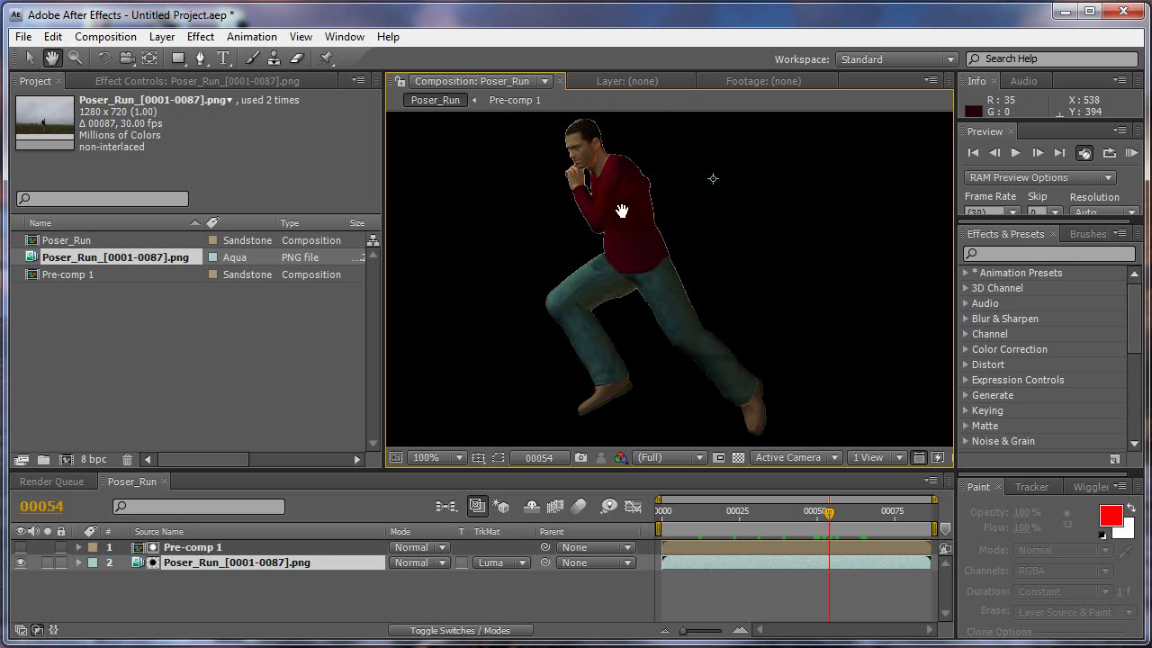
pyautogui.moveTo(828, 515)
pyautogui.mouseDown()
pyautogui.moveTo(842, 515)
pyautogui.moveTo(828, 515)
pyautogui.mouseUp()
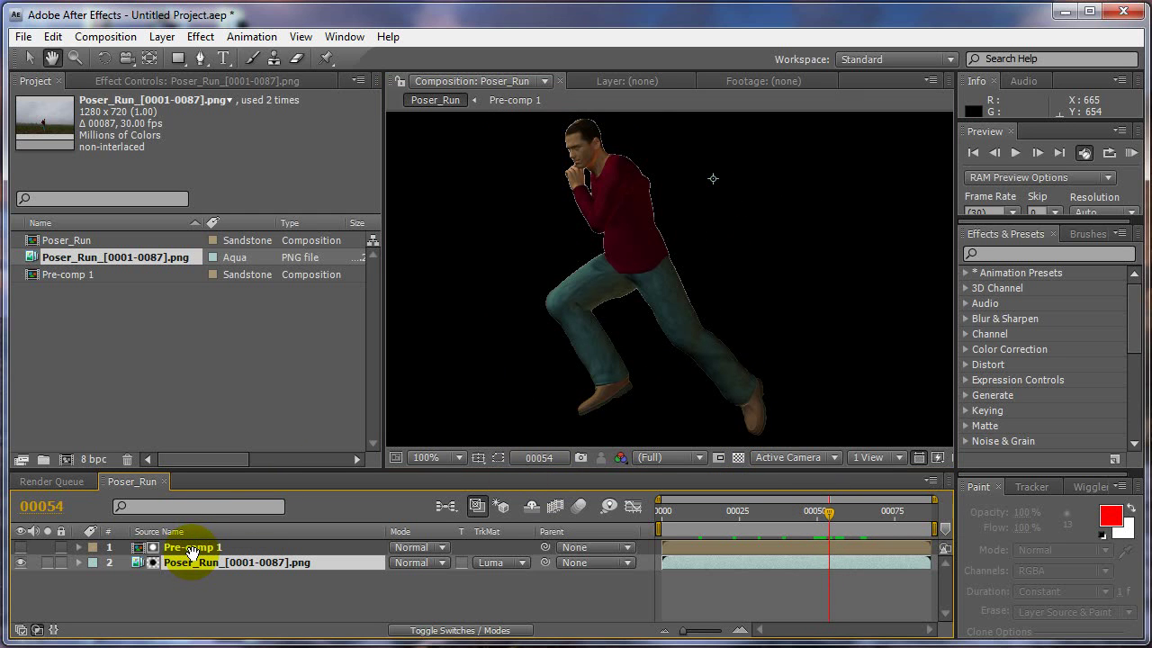
pyautogui.click(201, 37)
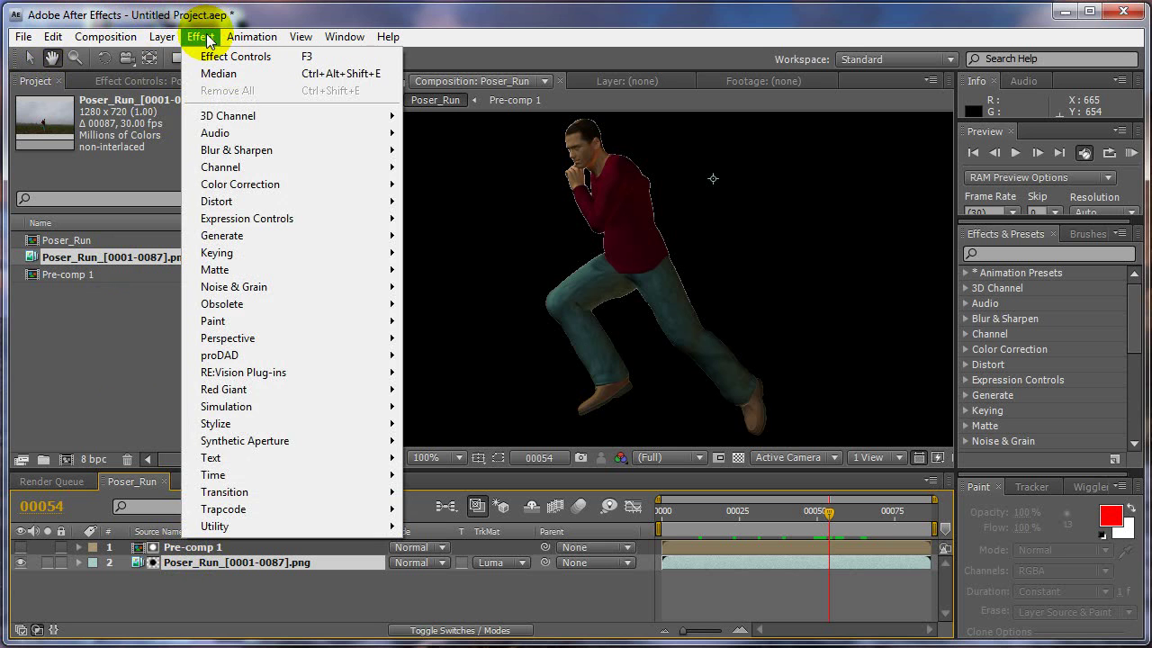
pyautogui.click(206, 38)
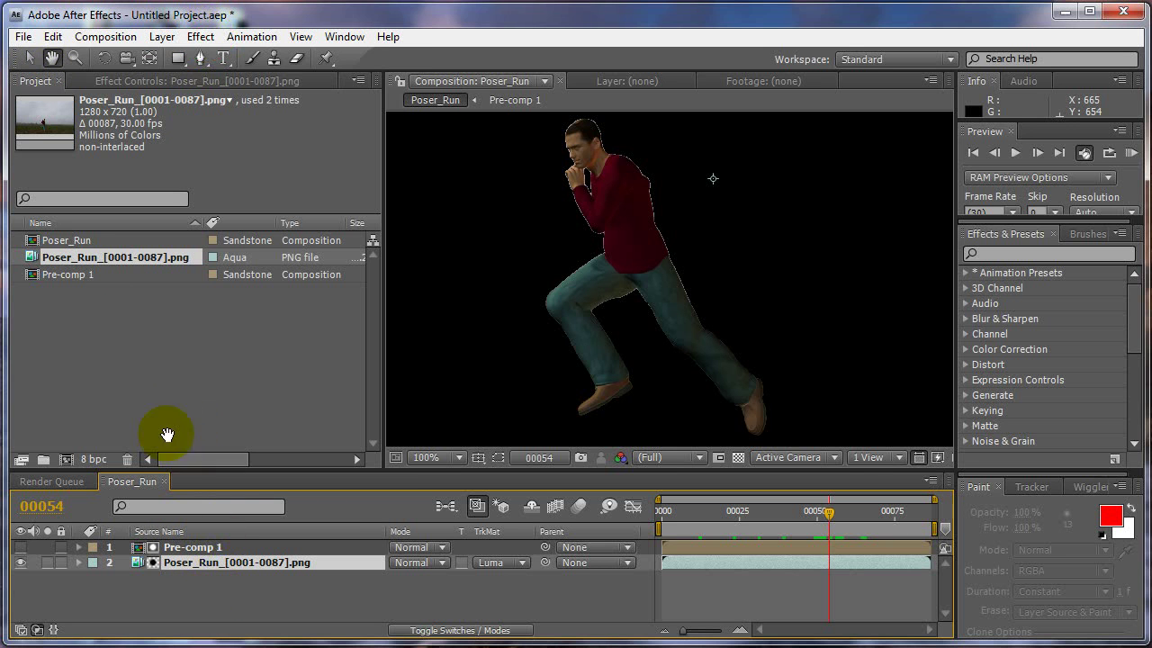
# - Try Simple Choker on Pre-comp 1 at -2.70, then remove it again
pyautogui.click(233, 549)
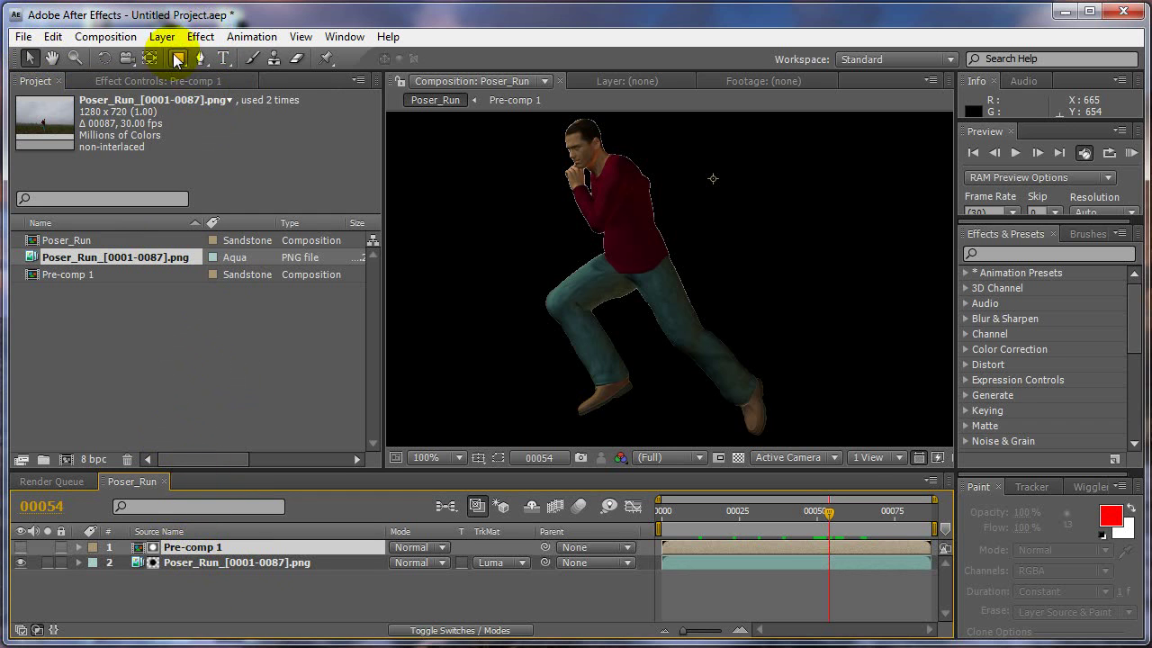
pyautogui.click(199, 37)
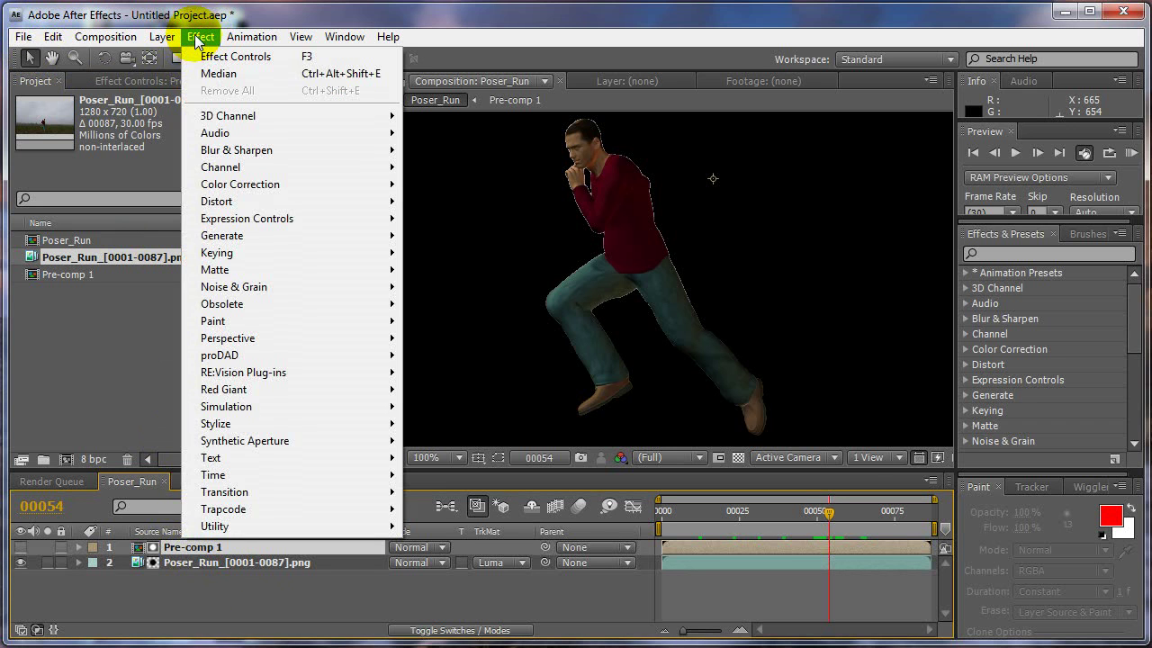
pyautogui.click(197, 37)
pyautogui.click(197, 36)
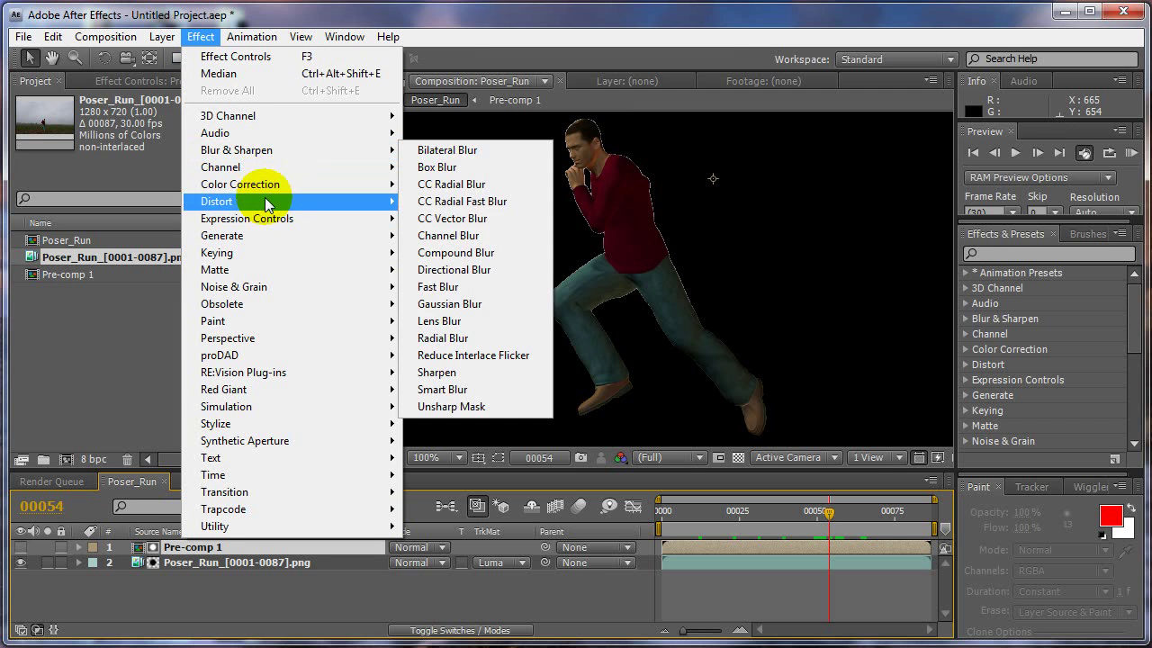
pyautogui.moveTo(257, 270)
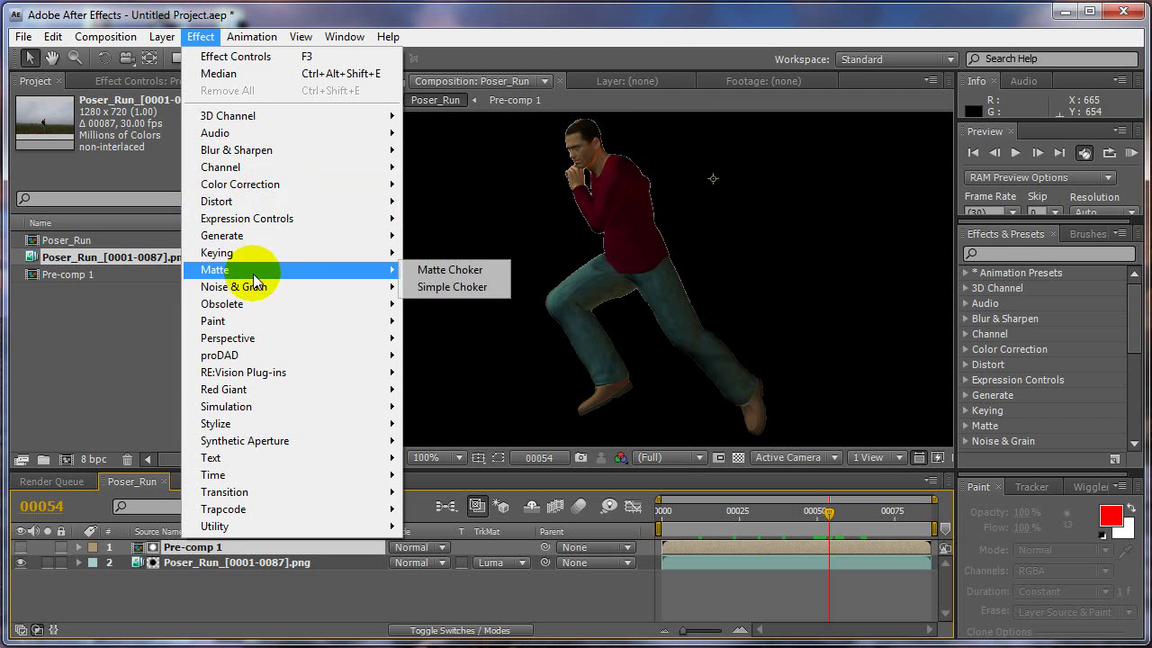
pyautogui.click(459, 288)
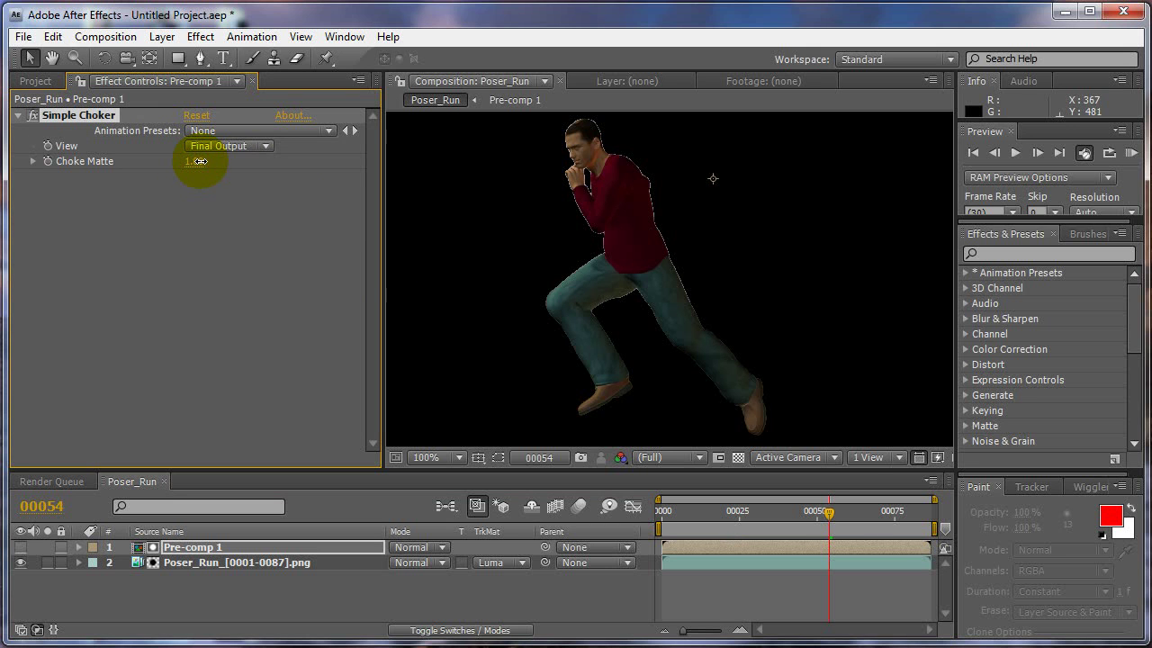
pyautogui.moveTo(197, 161)
pyautogui.mouseDown()
pyautogui.moveTo(258, 154)
pyautogui.moveTo(175, 160)
pyautogui.mouseUp()
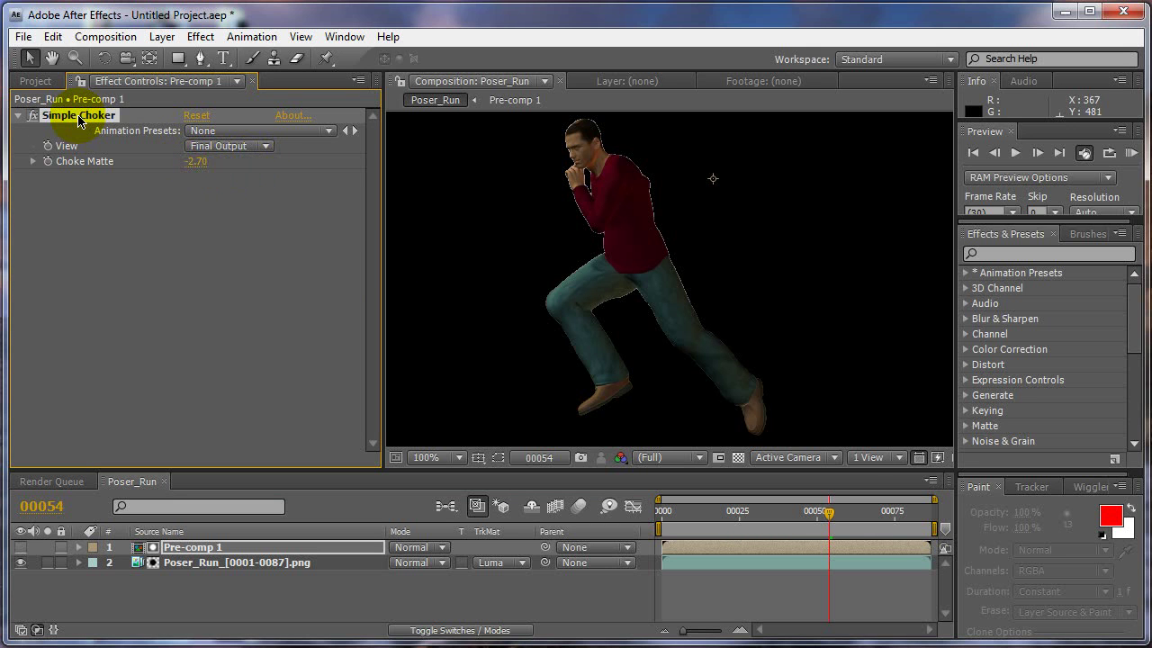
pyautogui.press('Delete')
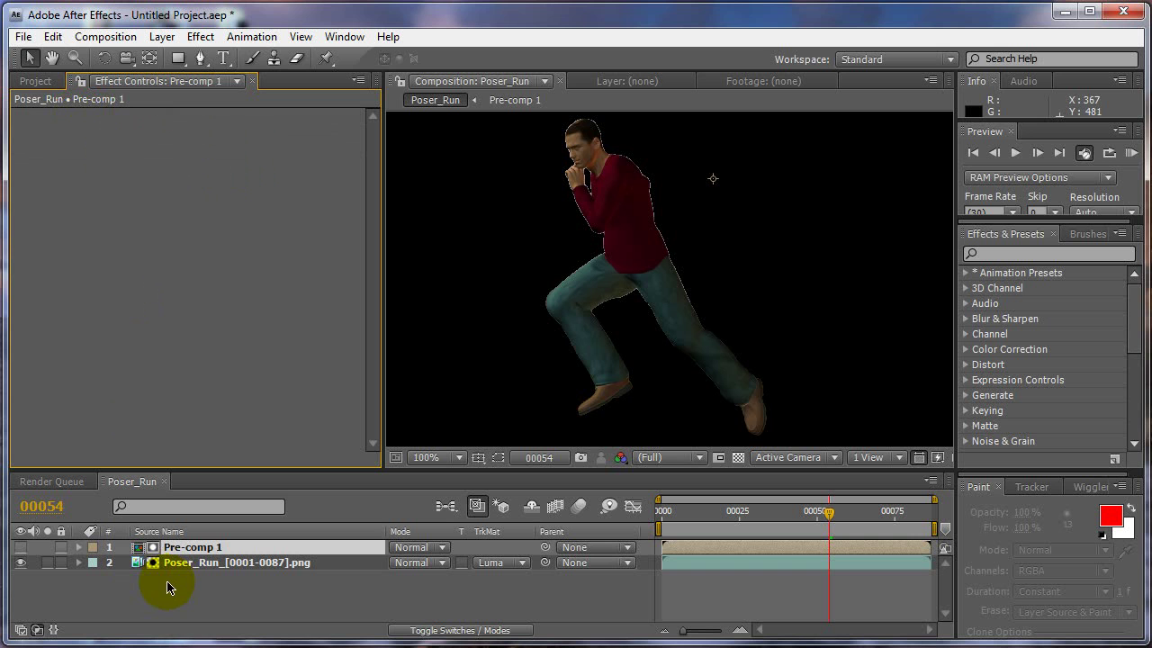
# - Select both layers and pre-compose them into Pre-comp 2
pyautogui.click(296, 562)
pyautogui.keyDown('shift'); pyautogui.click(313, 546); pyautogui.keyUp('shift')
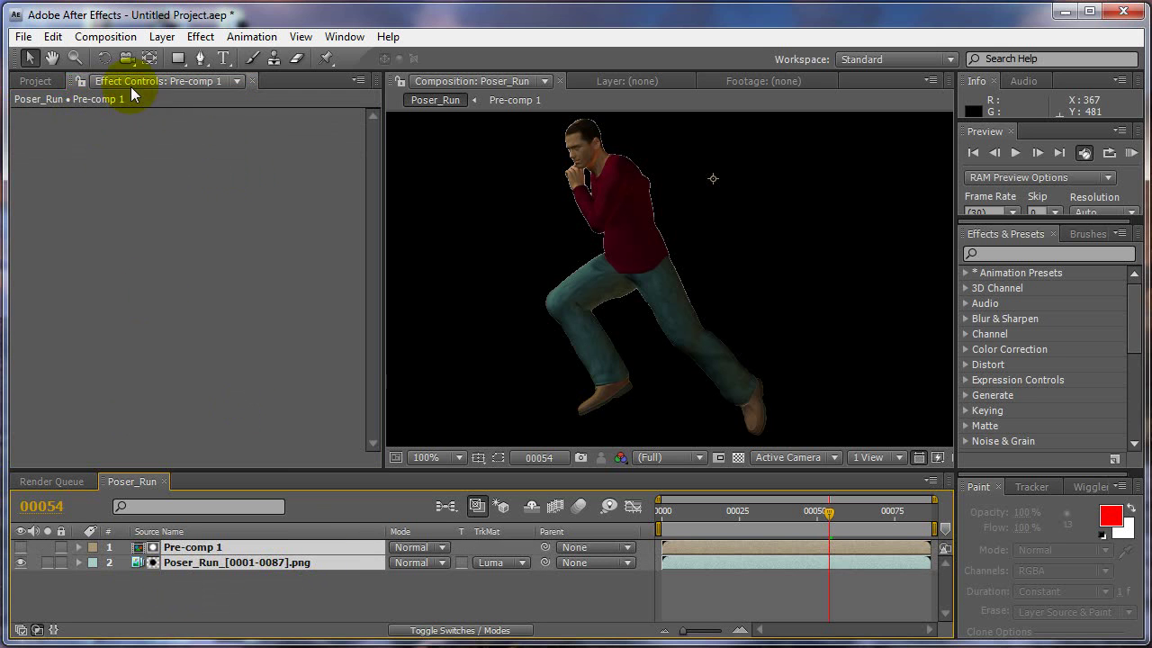
pyautogui.click(162, 36)
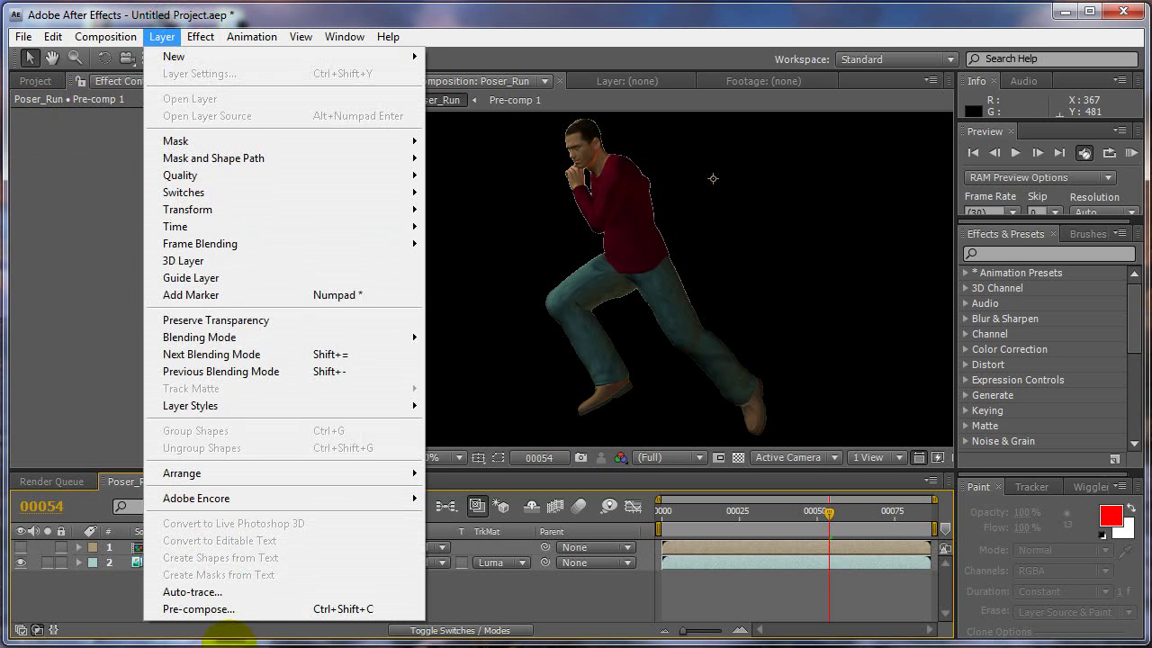
pyautogui.click(225, 610)
pyautogui.click(508, 415)
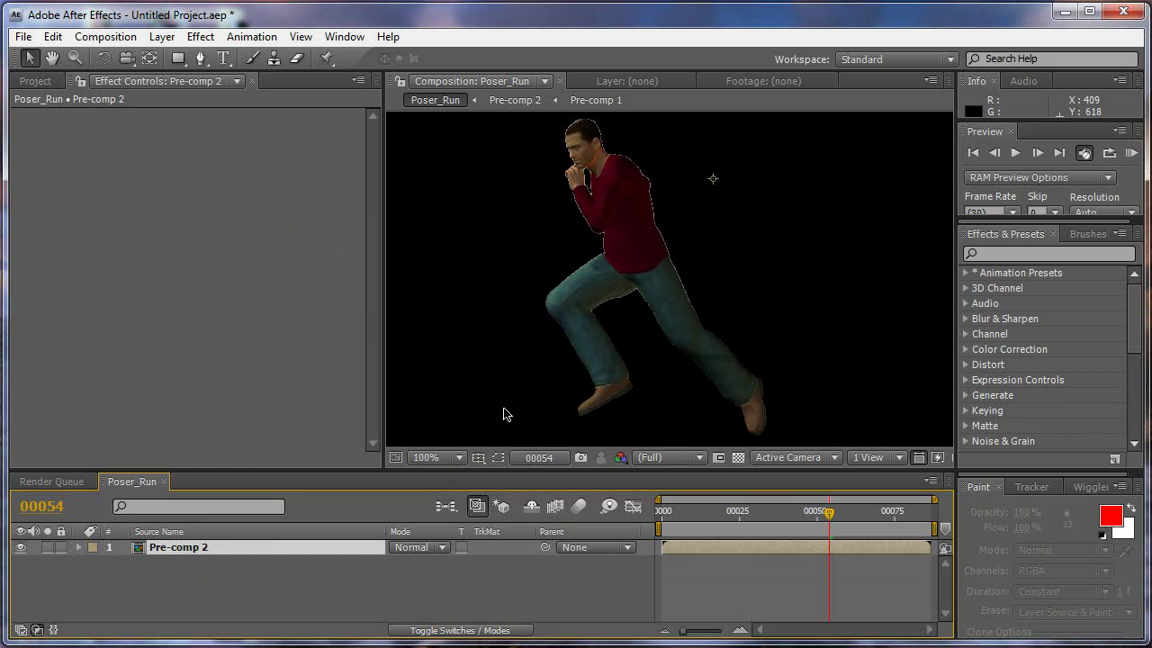
# - Apply Simple Choker to Pre-comp 2 with Choke Matte at about 1.40
pyautogui.click(200, 36)
pyautogui.click(216, 73)
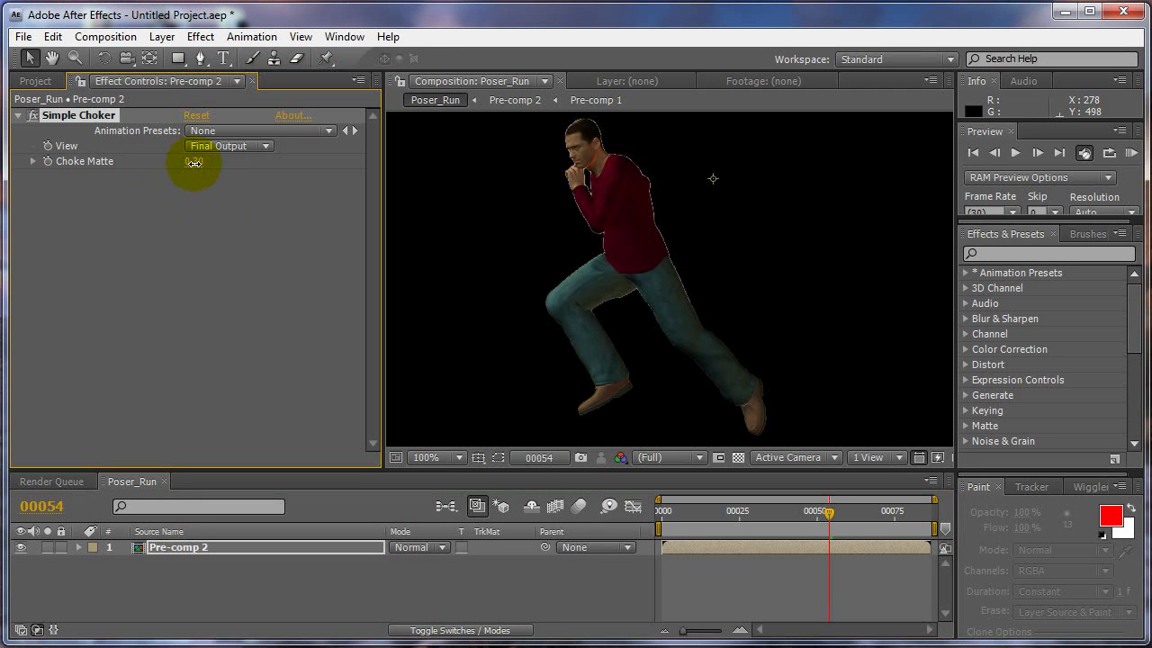
pyautogui.moveTo(195, 162)
pyautogui.mouseDown()
pyautogui.moveTo(226, 172)
pyautogui.moveTo(204, 183)
pyautogui.moveTo(215, 175)
pyautogui.mouseUp()
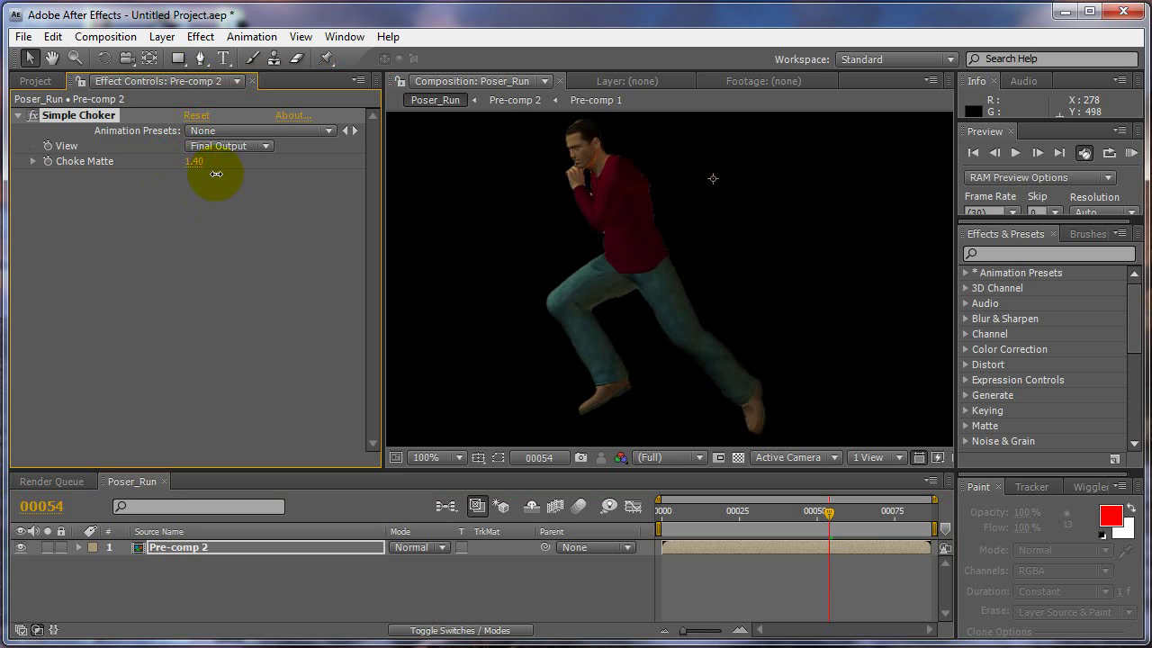
pyautogui.moveTo(702, 512); pyautogui.dragTo(751, 518)
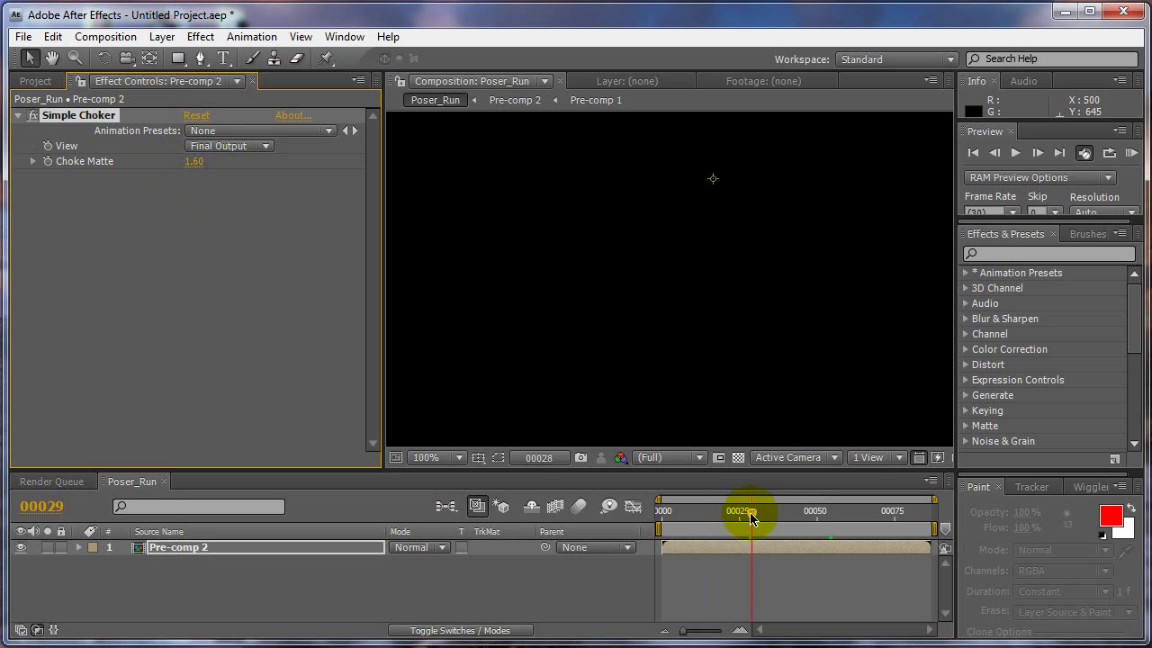
pyautogui.moveTo(679, 525); pyautogui.dragTo(788, 510)
pyautogui.scroll(-2, 708, 312)
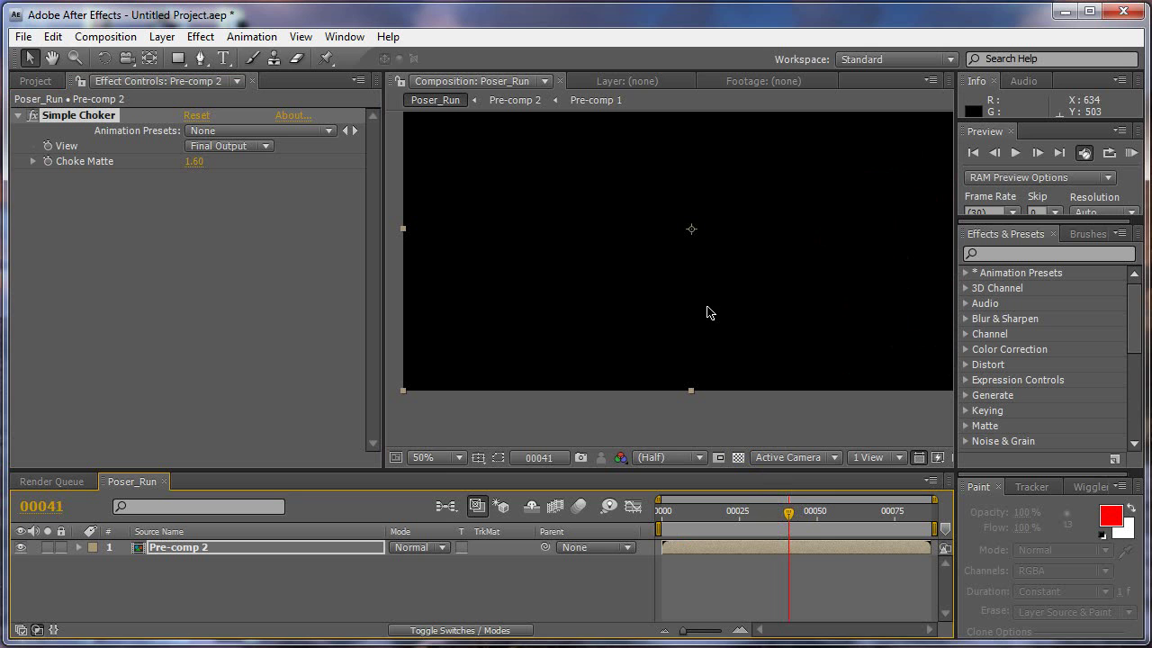
pyautogui.moveTo(793, 519); pyautogui.dragTo(830, 520)
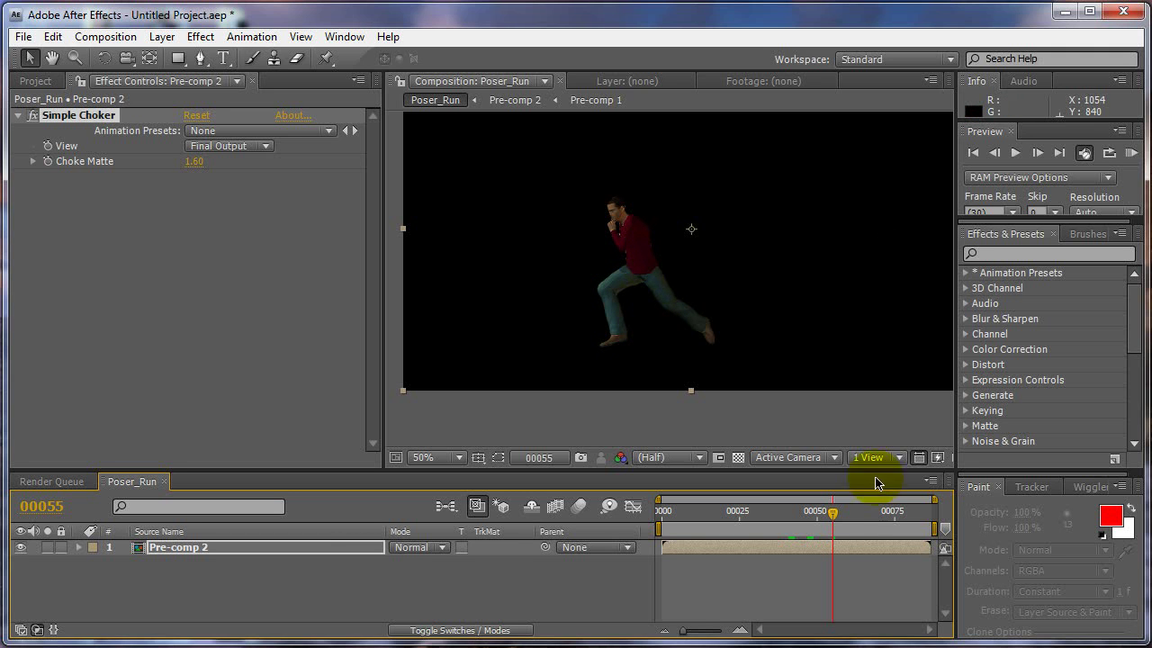
pyautogui.moveTo(832, 513)
pyautogui.mouseDown()
pyautogui.moveTo(855, 526)
pyautogui.moveTo(839, 515)
pyautogui.mouseUp()
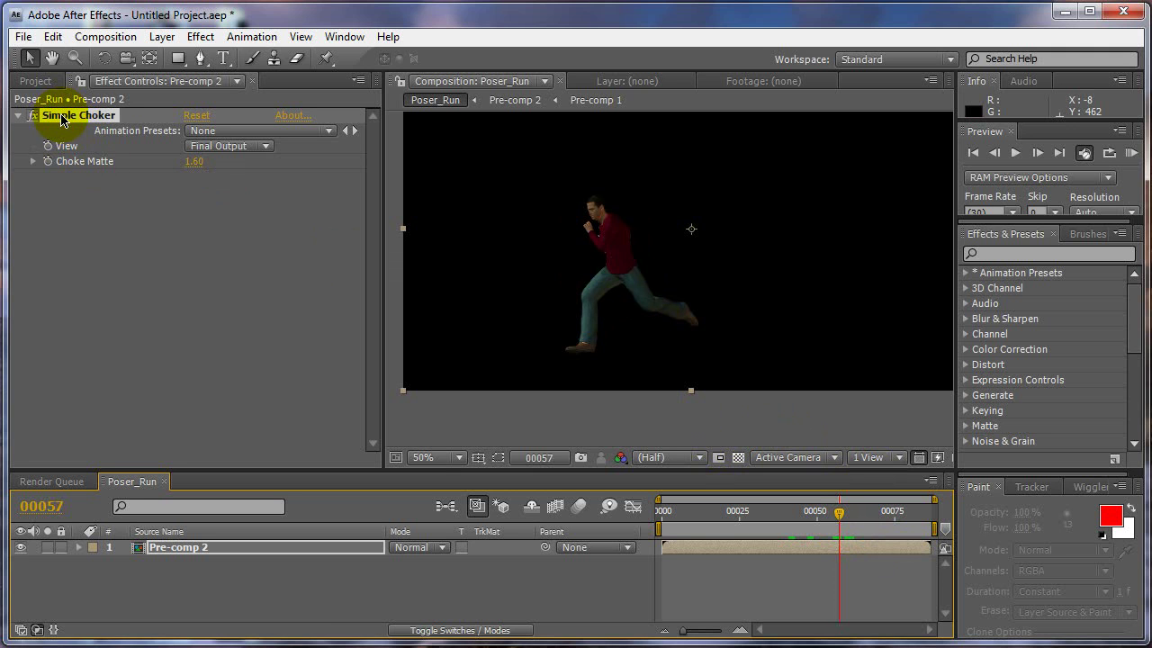
pyautogui.click(169, 549)
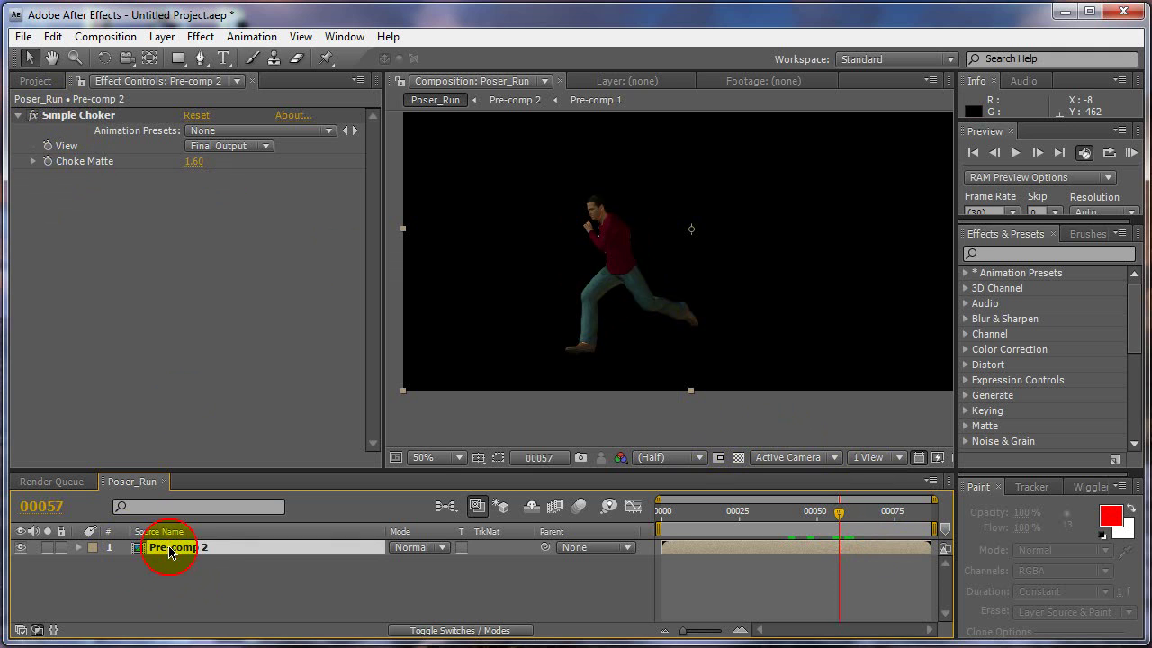
pyautogui.click(162, 38)
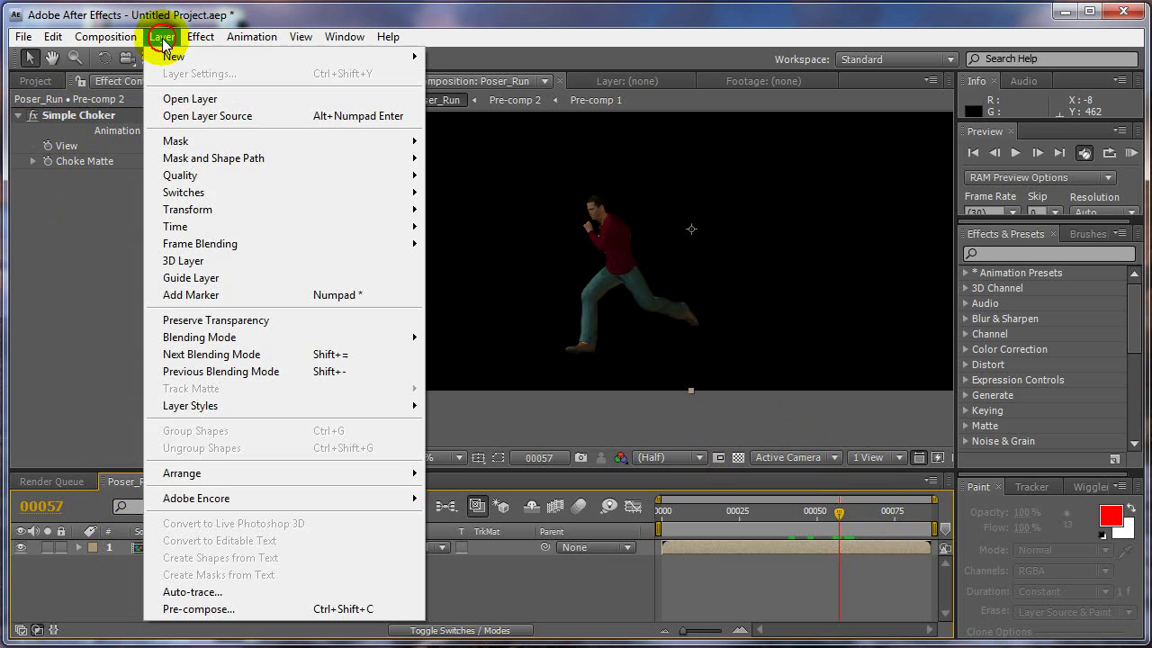
pyautogui.click(217, 609)
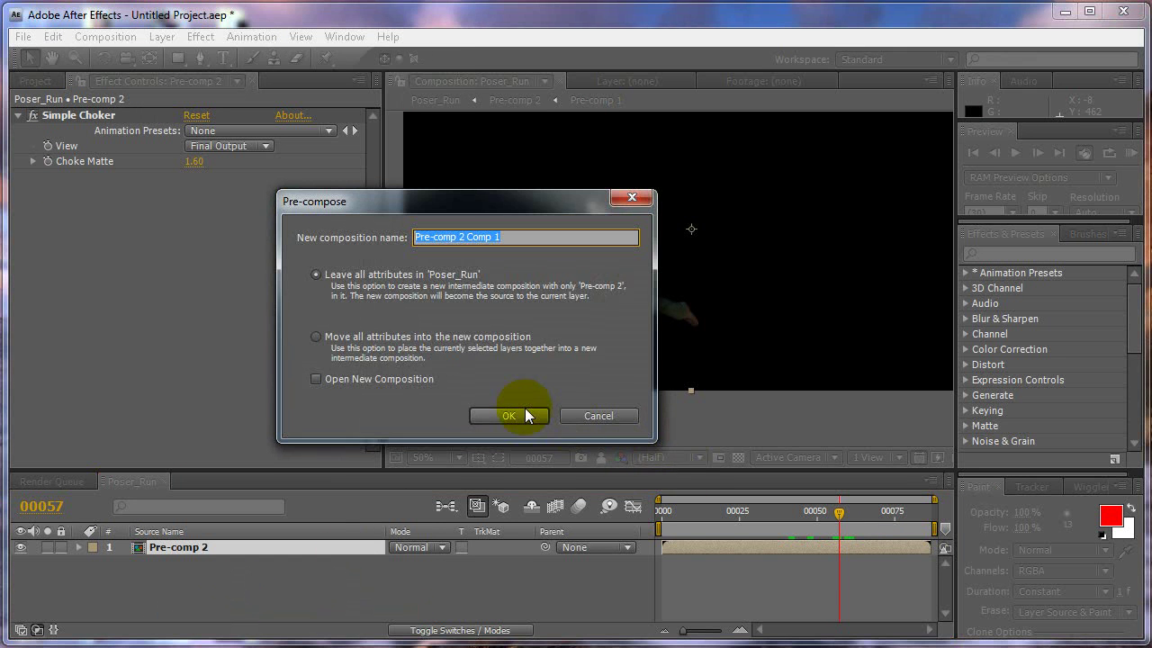
pyautogui.click(316, 337)
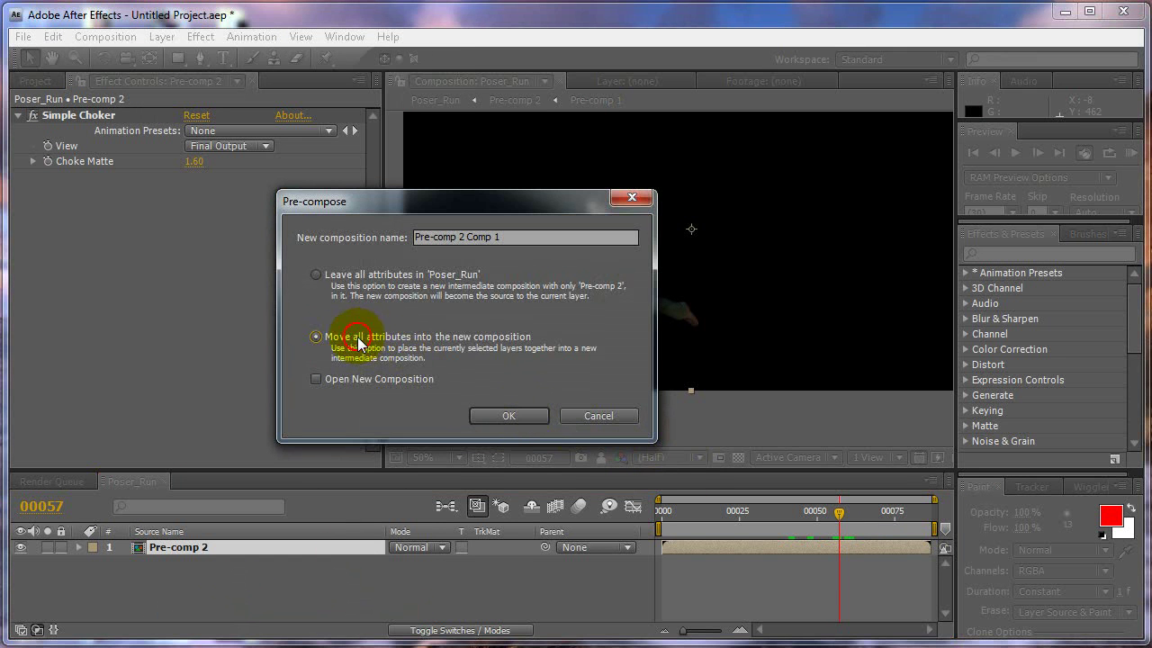
pyautogui.click(518, 416)
pyautogui.moveTo(695, 510); pyautogui.dragTo(831, 494)
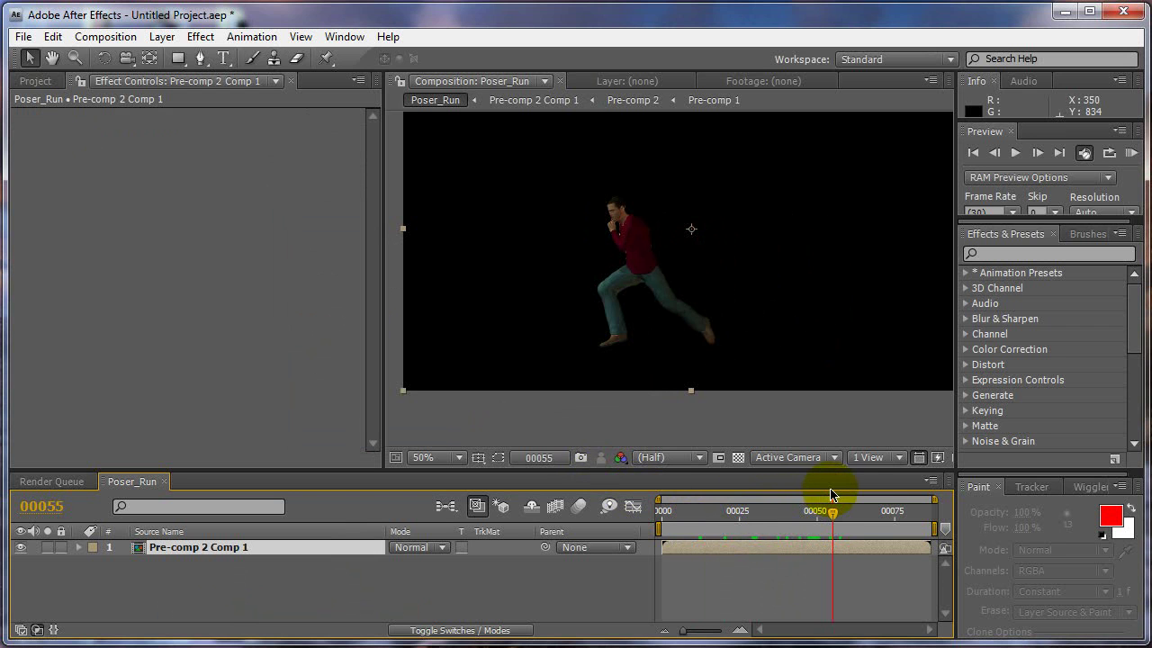
pyautogui.click(743, 459)
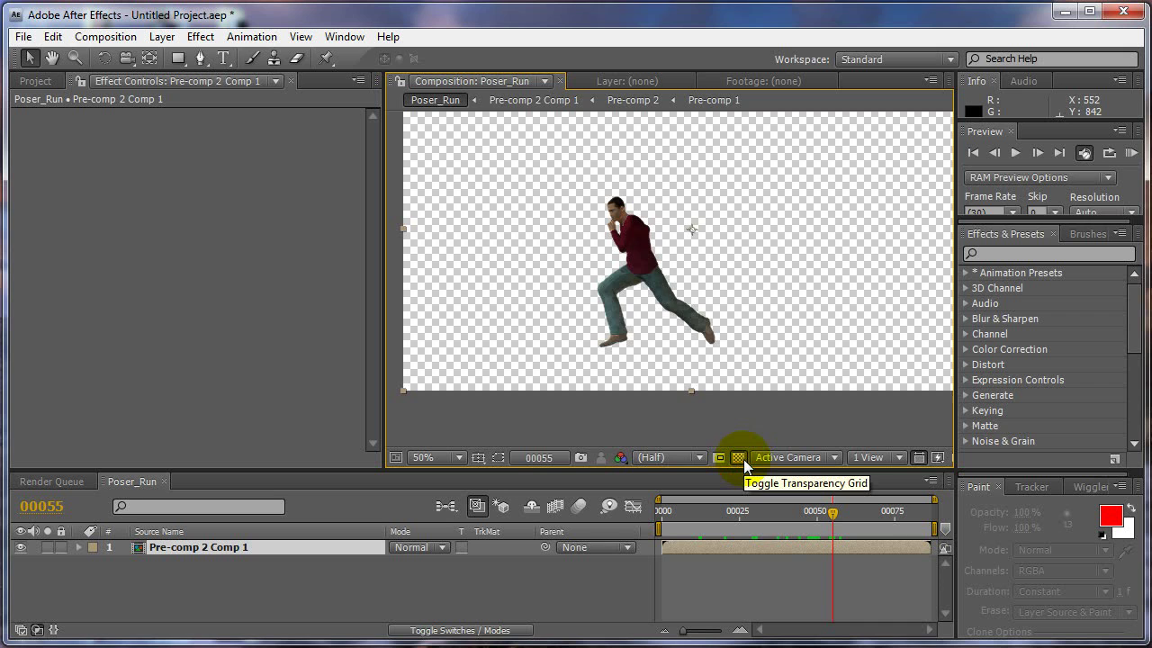
pyautogui.click(743, 459)
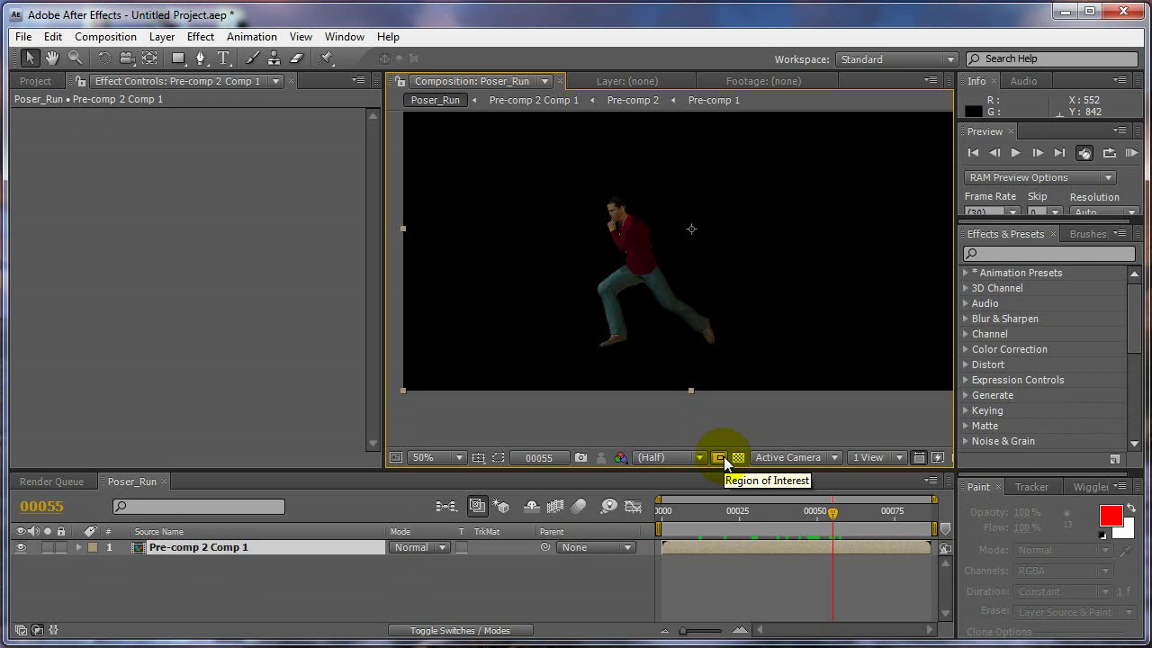
# - Apply Calculations to the runner with Input Channel Alpha and Second Layer None
pyautogui.click(208, 42)
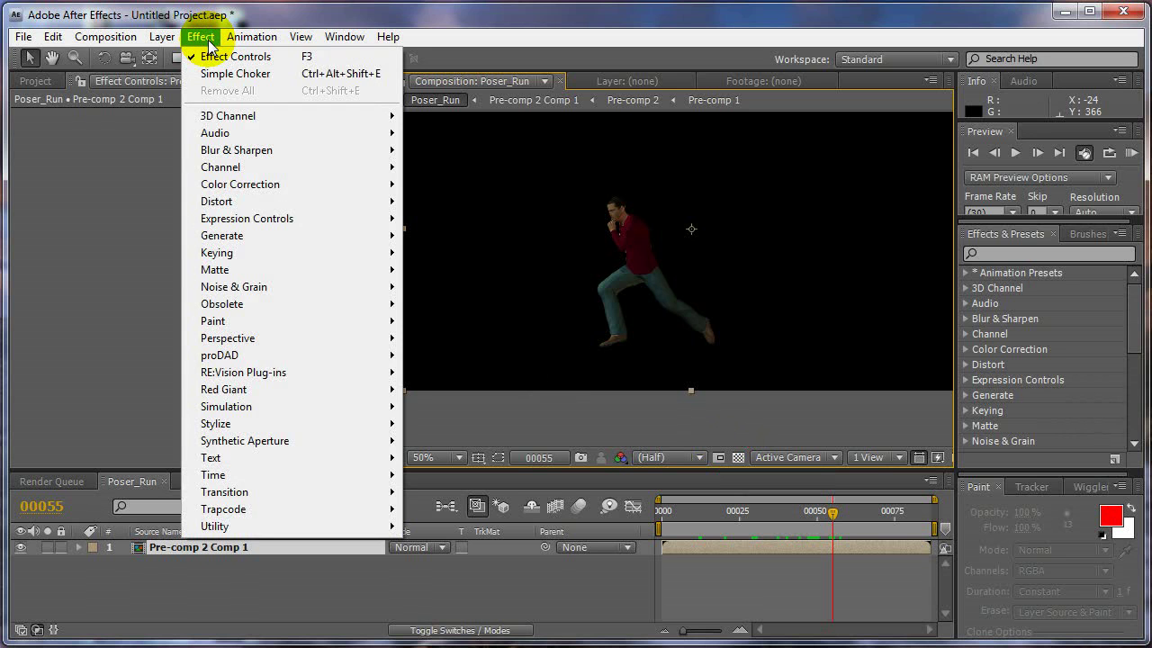
pyautogui.moveTo(234, 175)
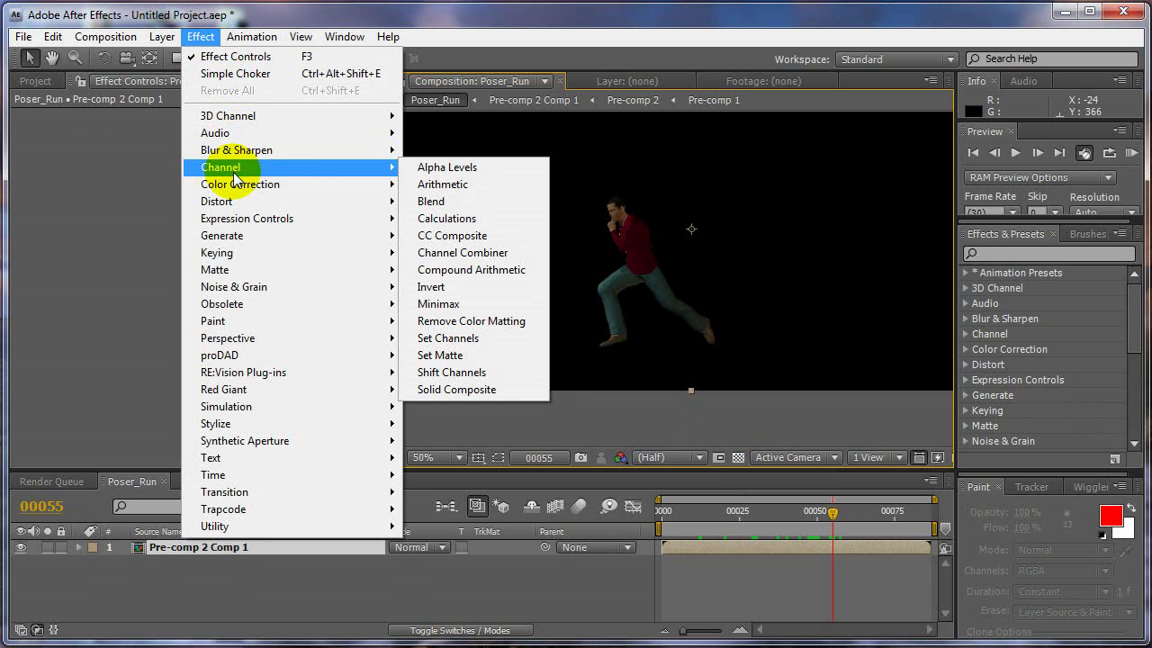
pyautogui.click(467, 218)
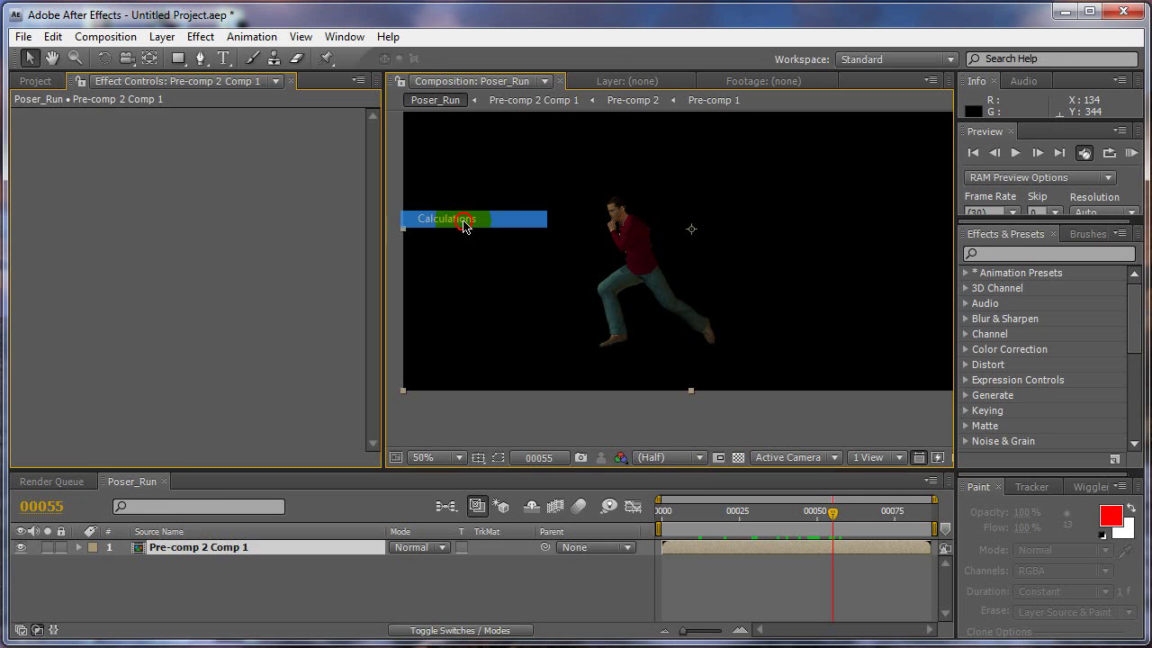
pyautogui.click(225, 161)
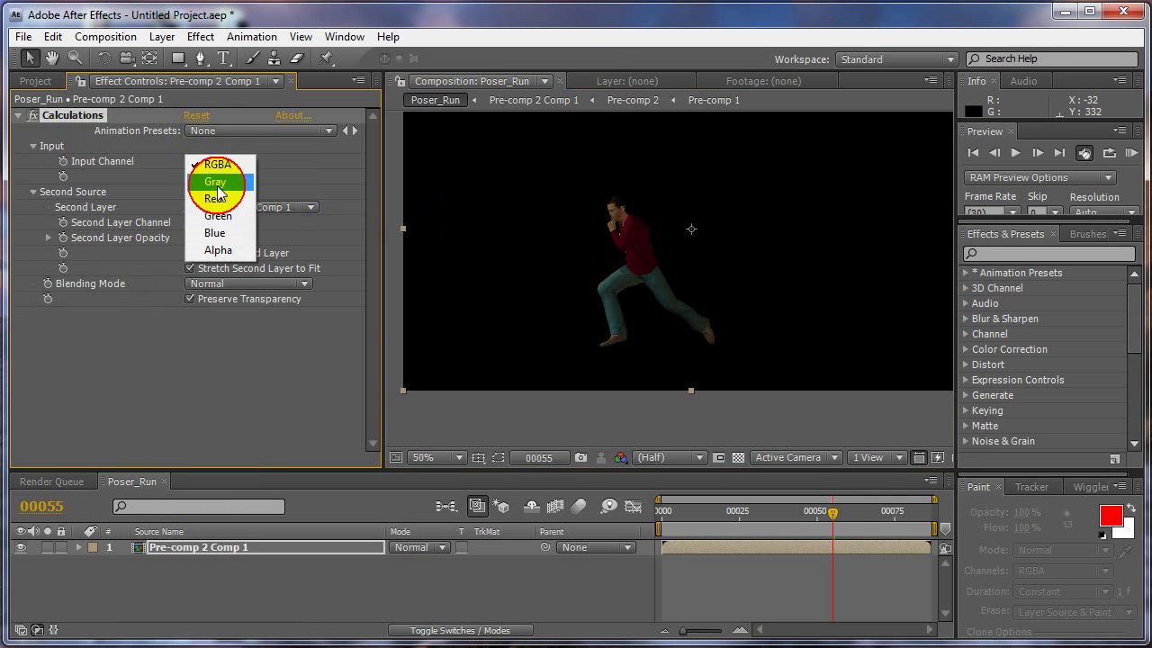
pyautogui.click(219, 251)
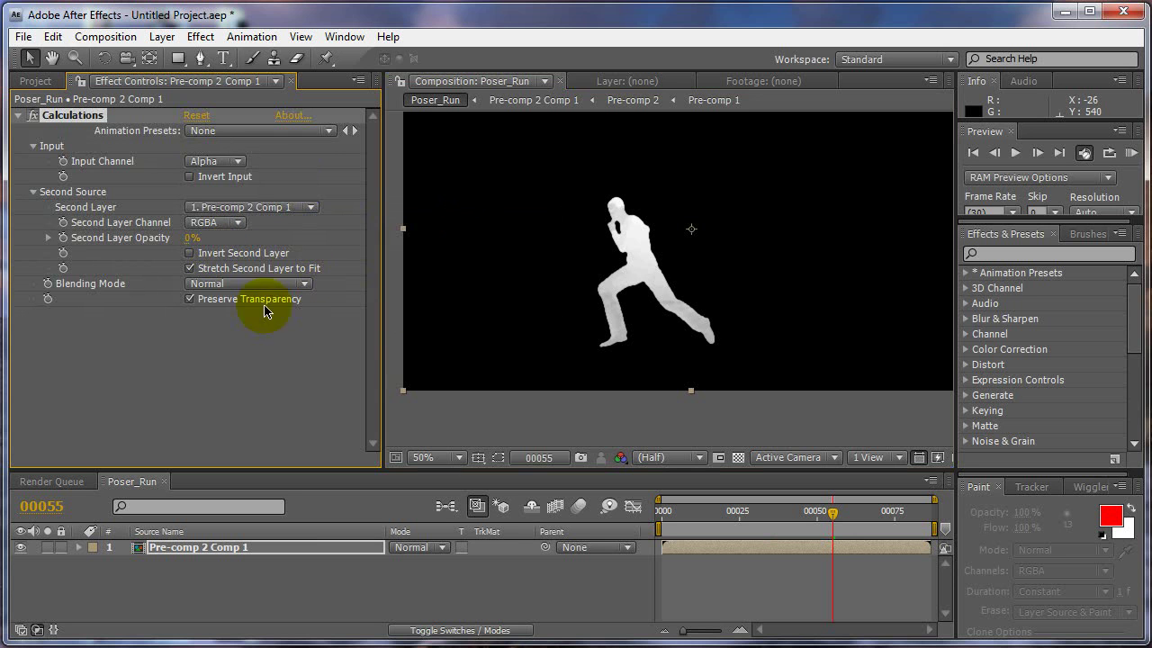
pyautogui.click(248, 213)
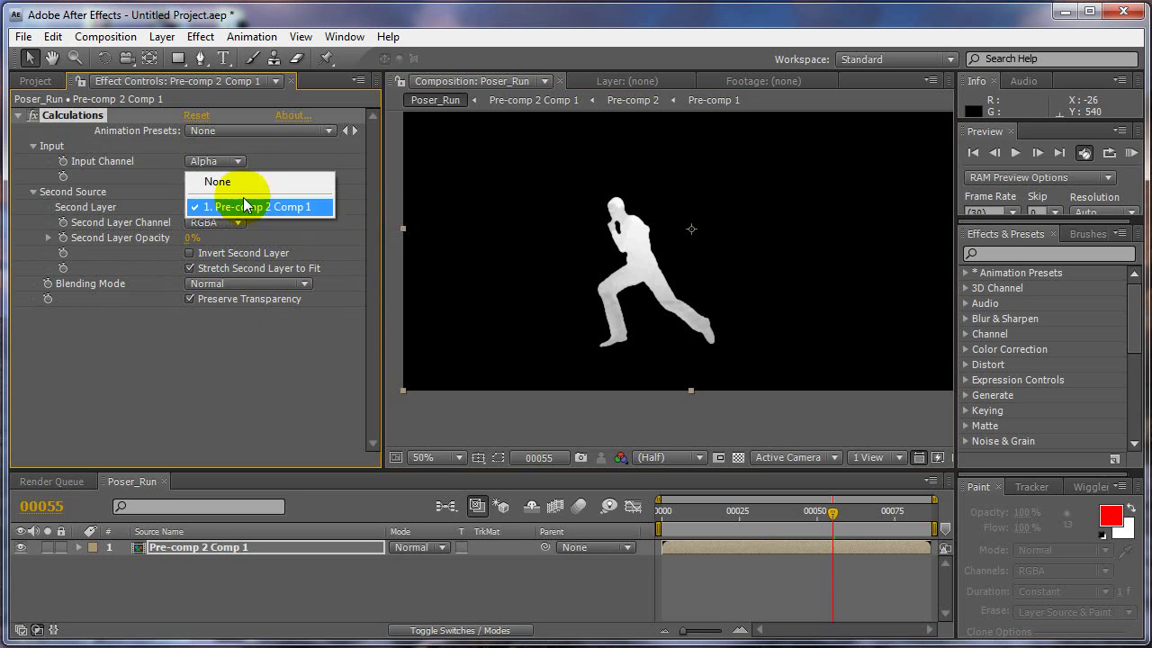
pyautogui.click(226, 181)
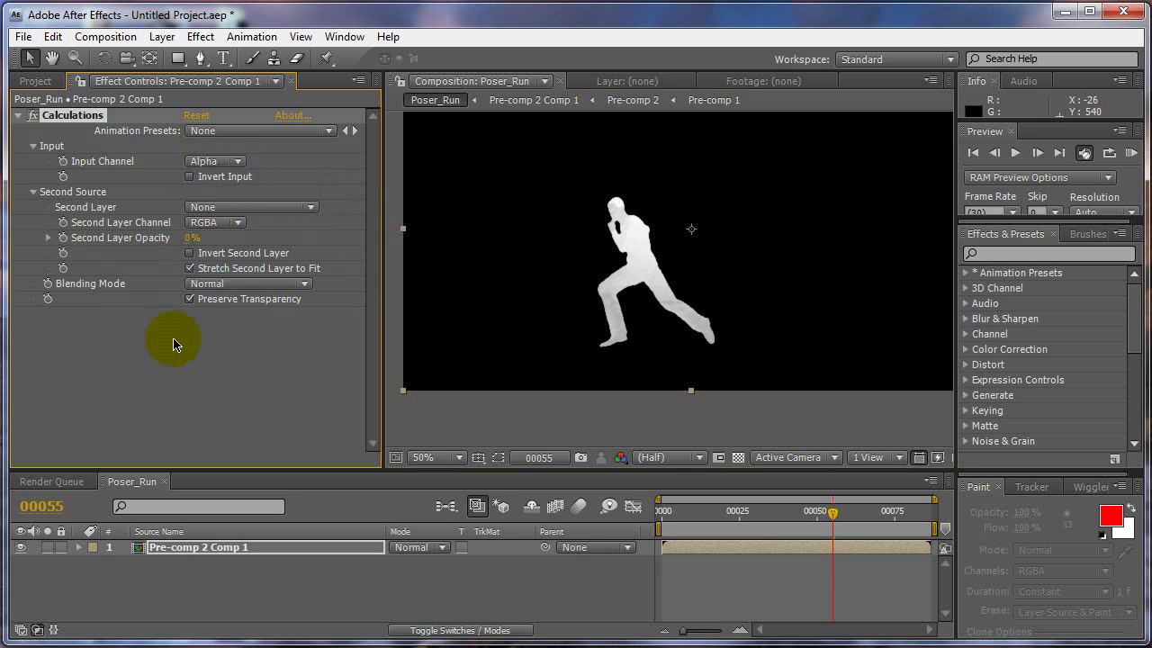
# - Add Find Edges with Invert checked, then check the white outline at several frames and zooms
pyautogui.rightClick(106, 378)
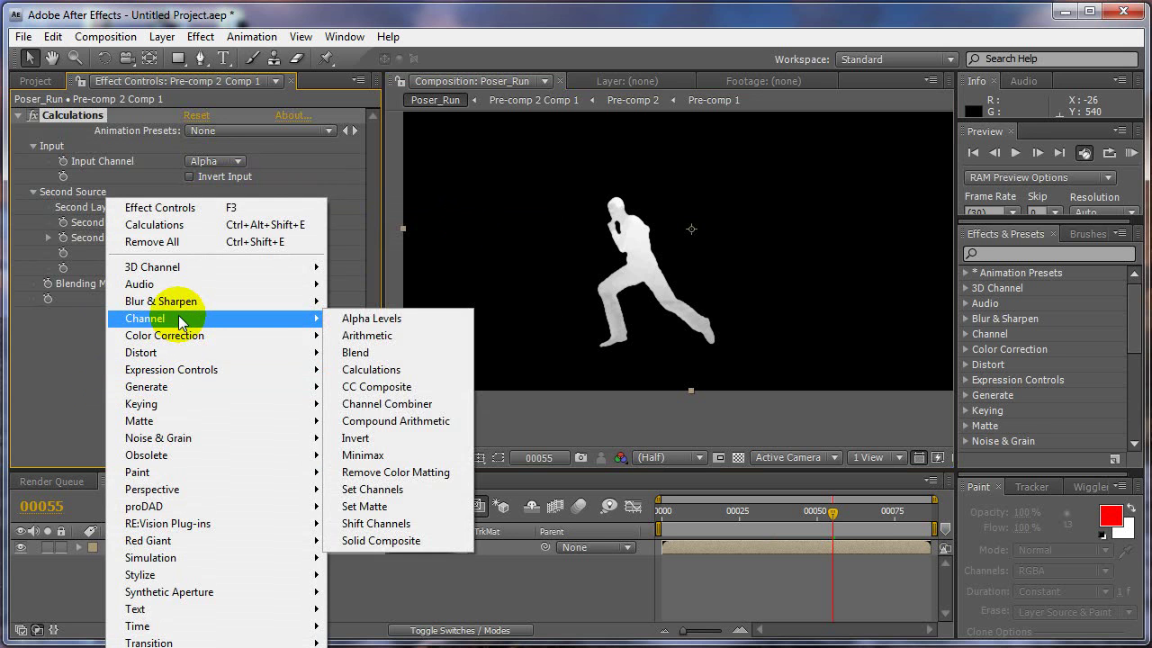
pyautogui.moveTo(203, 574)
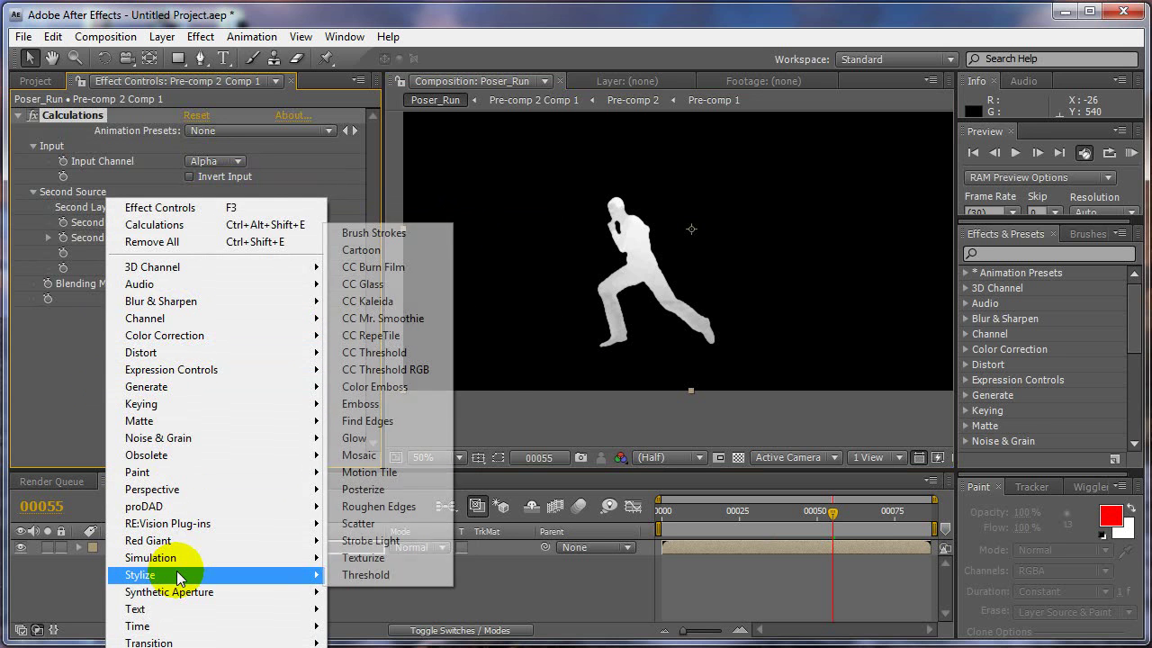
pyautogui.click(385, 429)
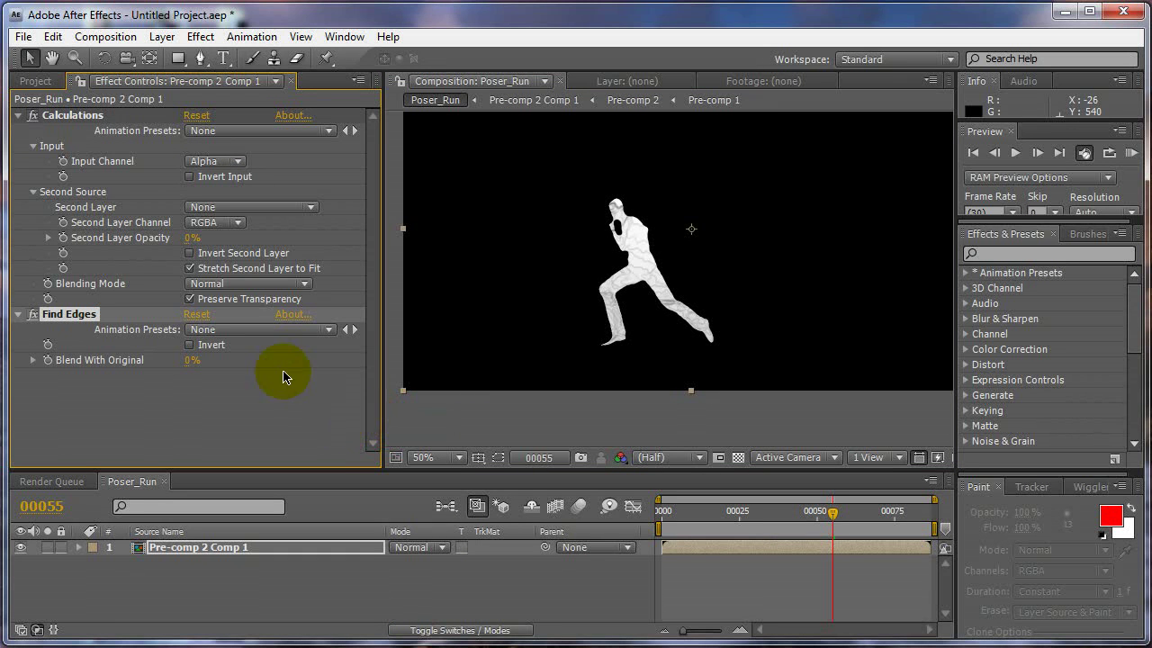
pyautogui.click(189, 344)
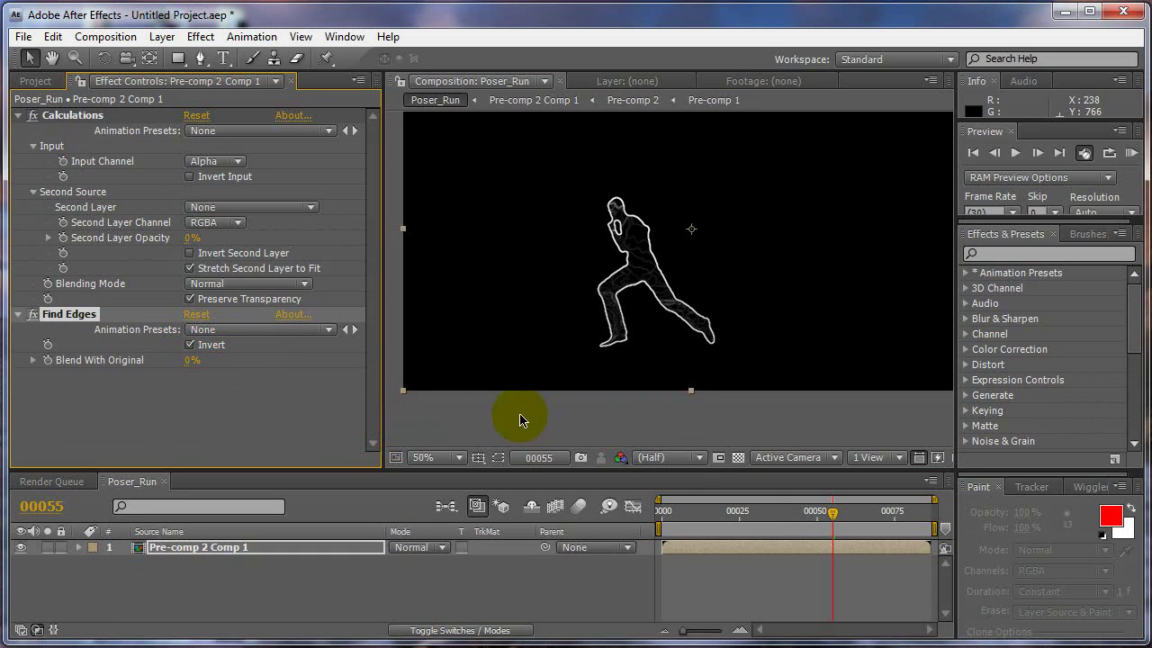
pyautogui.click(758, 512)
pyautogui.moveTo(772, 520); pyautogui.dragTo(843, 522)
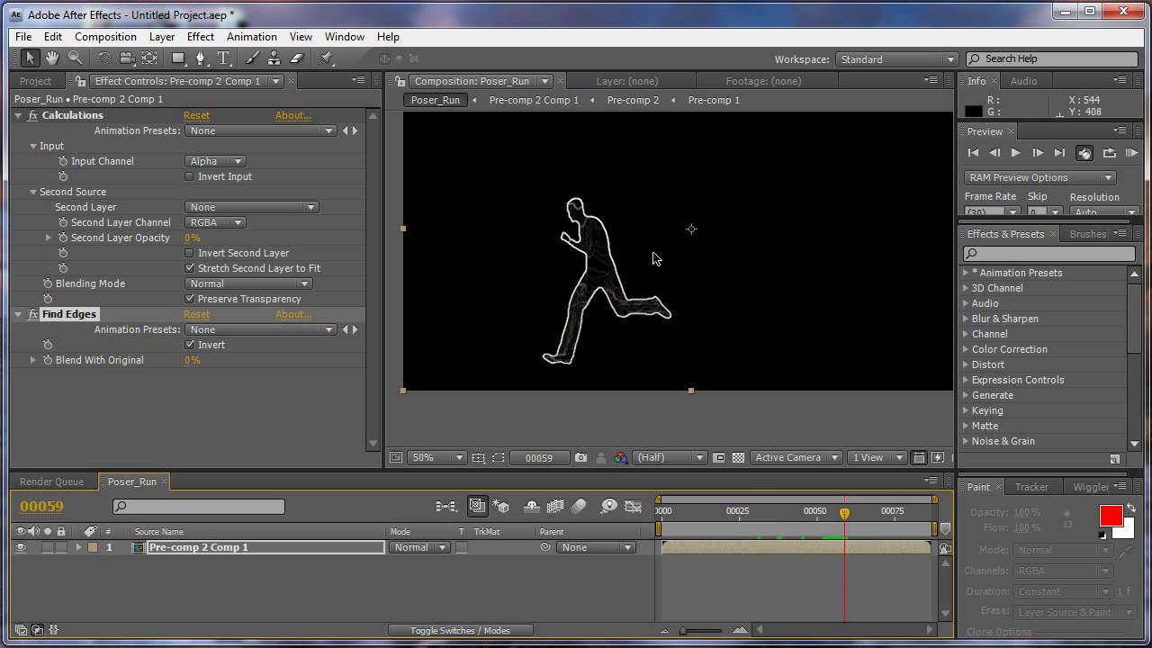
pyautogui.press('/')
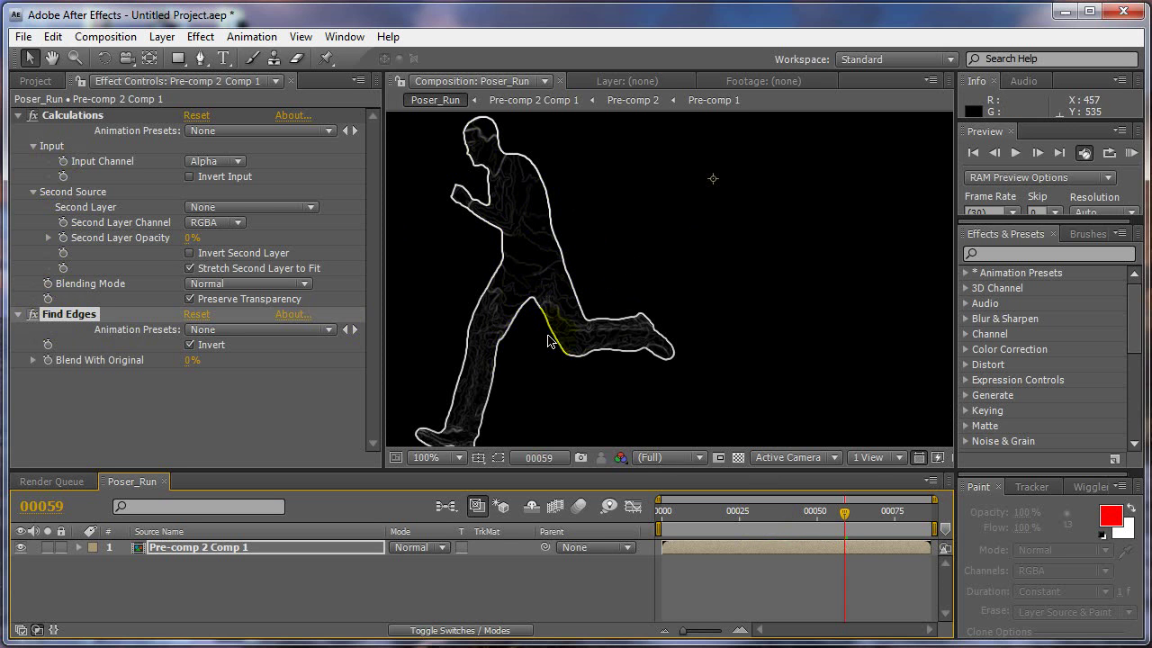
pyautogui.press(',')
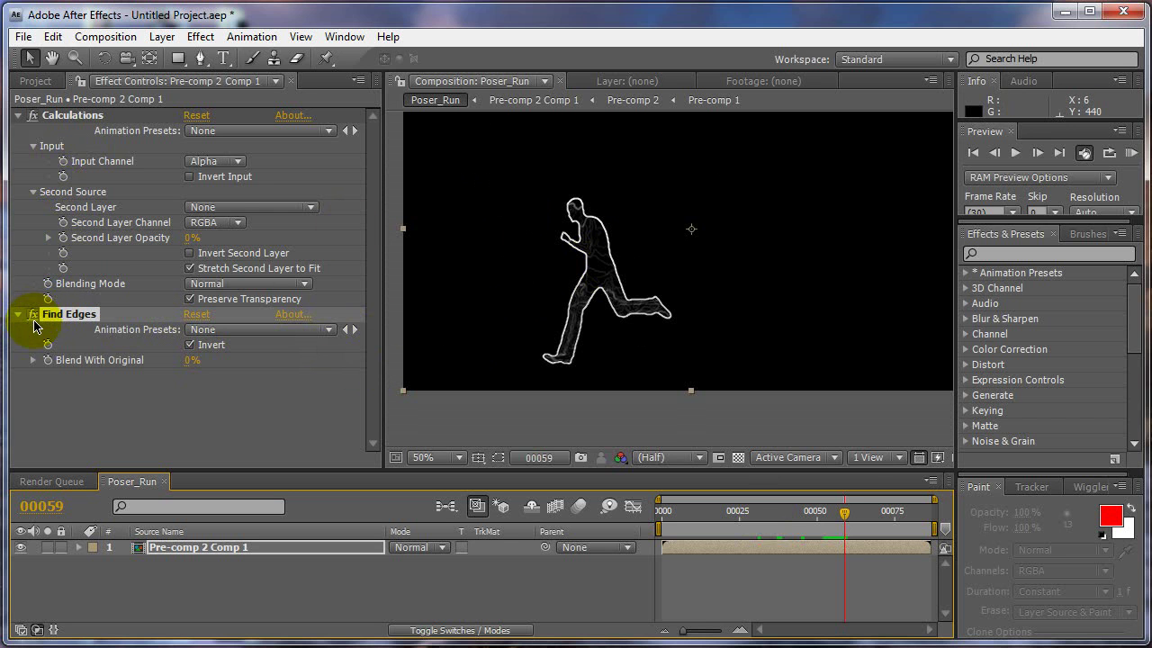
# - Set the Calculations Second Layer to Pre-comp 2 Comp 1 using its Alpha channel
pyautogui.click(223, 210)
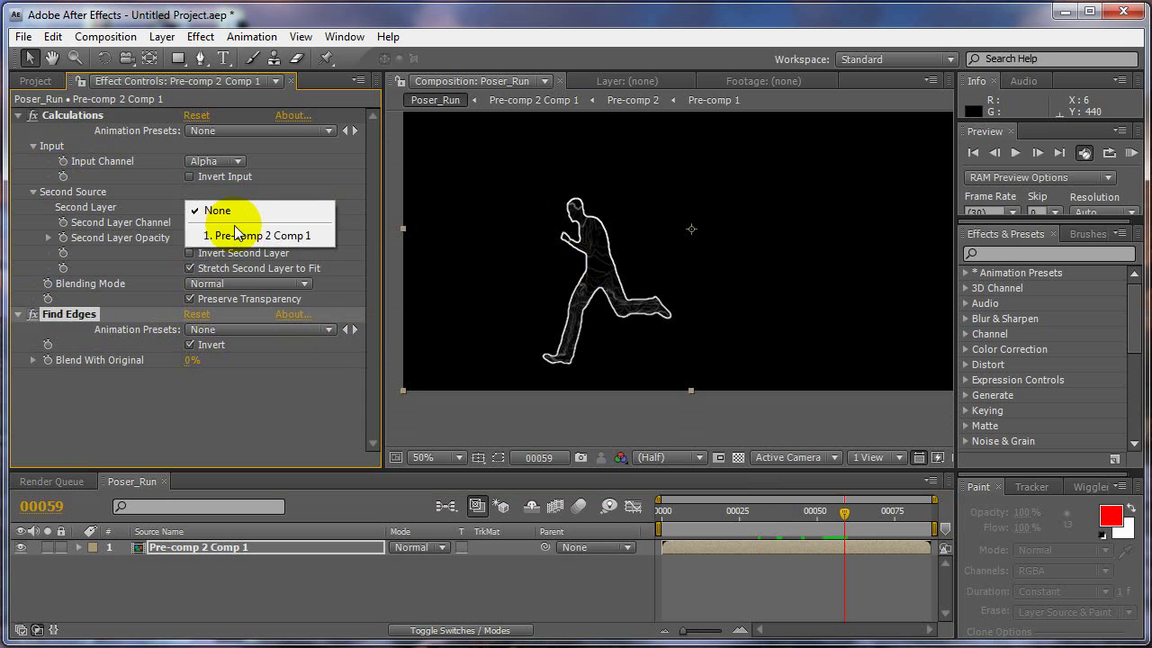
pyautogui.click(212, 225)
pyautogui.click(219, 223)
pyautogui.click(218, 312)
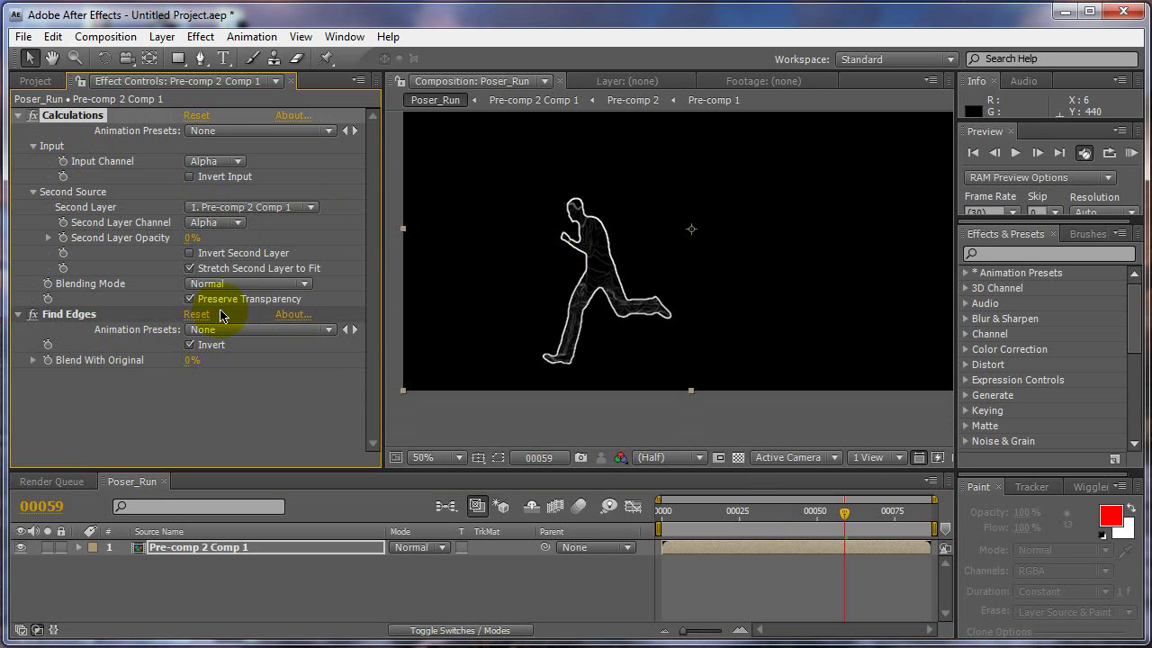
pyautogui.click(190, 253)
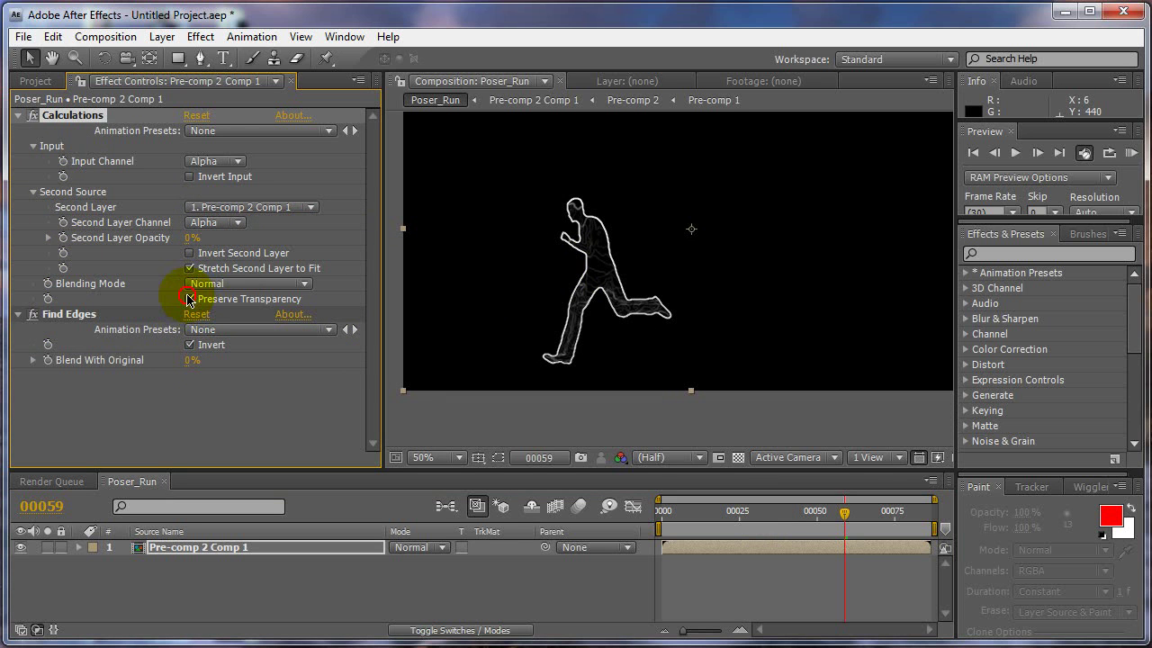
# - Try Invert Input, then leave it off to keep the inner edge lines
pyautogui.click(189, 176)
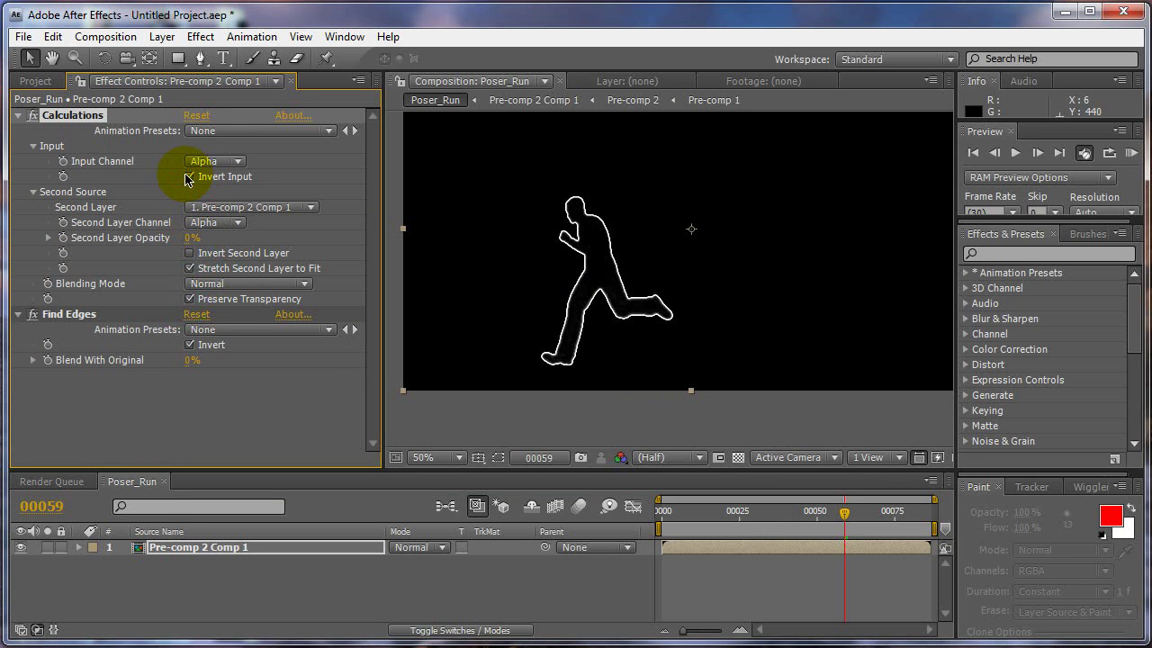
pyautogui.scroll(2, 670, 360)
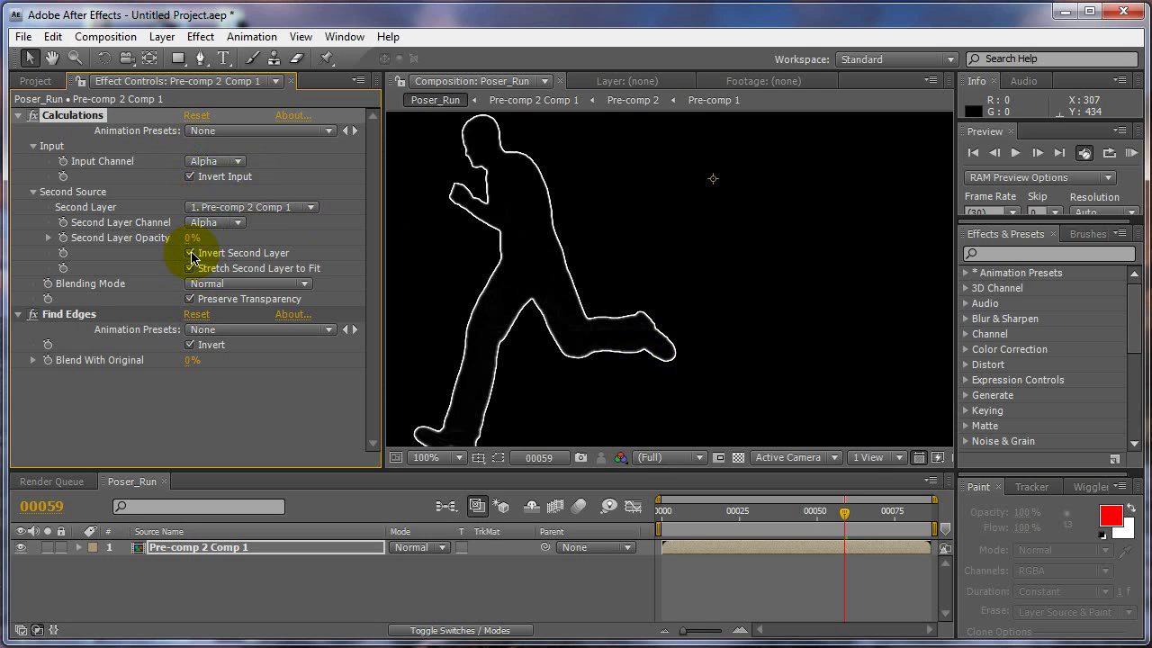
pyautogui.click(191, 178)
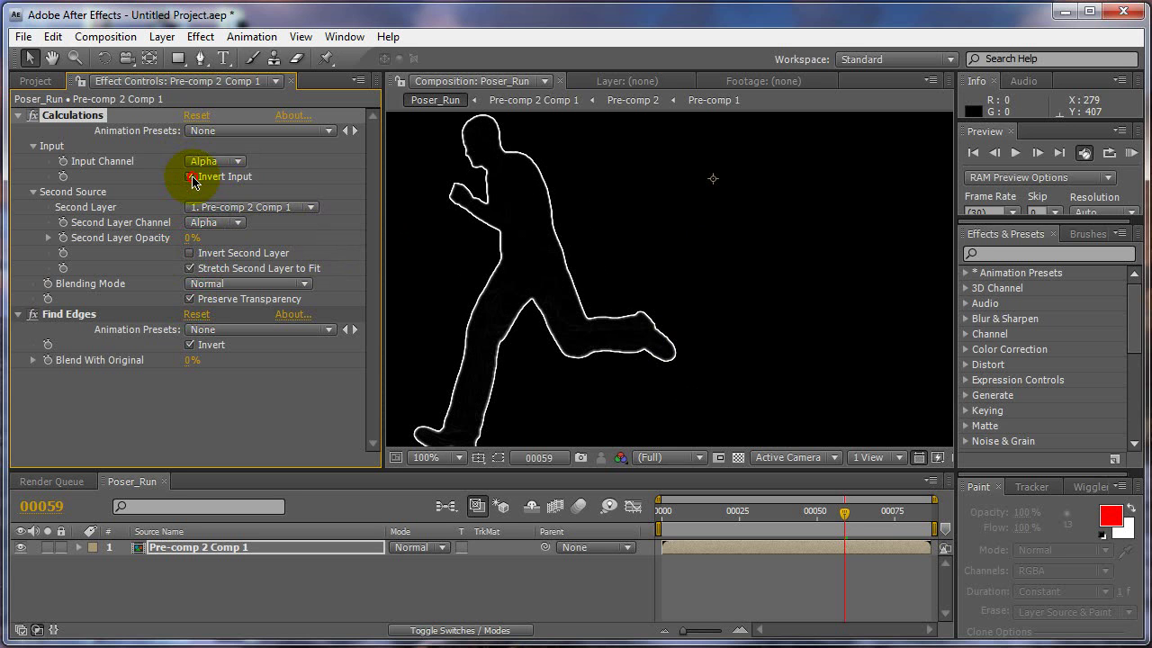
pyautogui.click(191, 178)
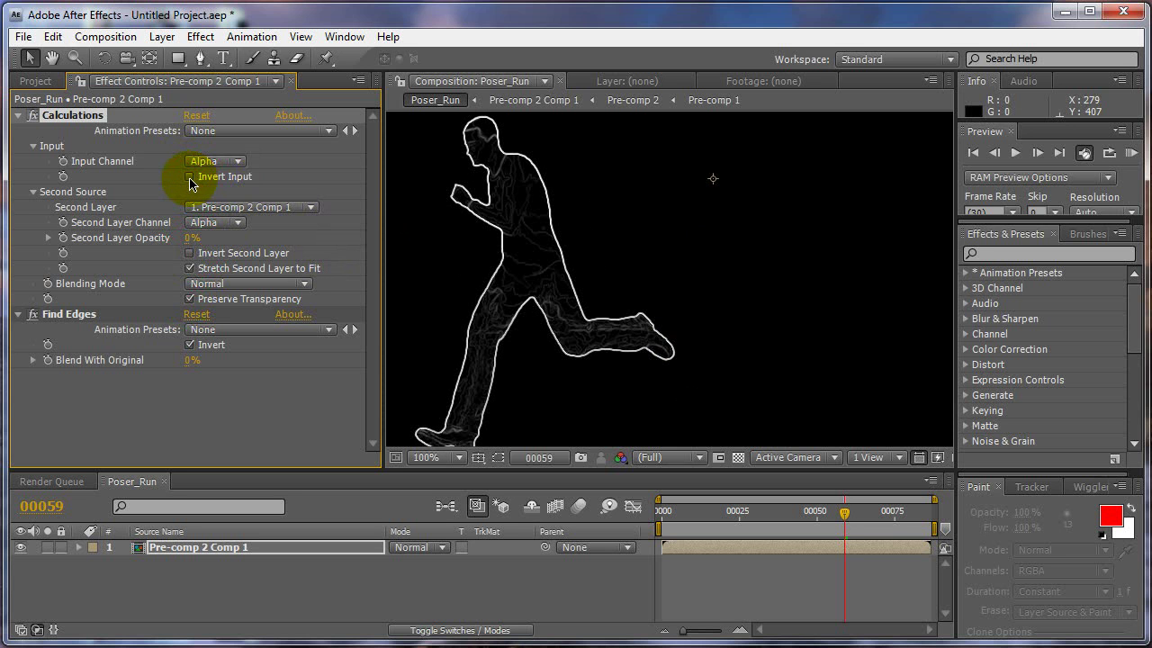
pyautogui.press(',')
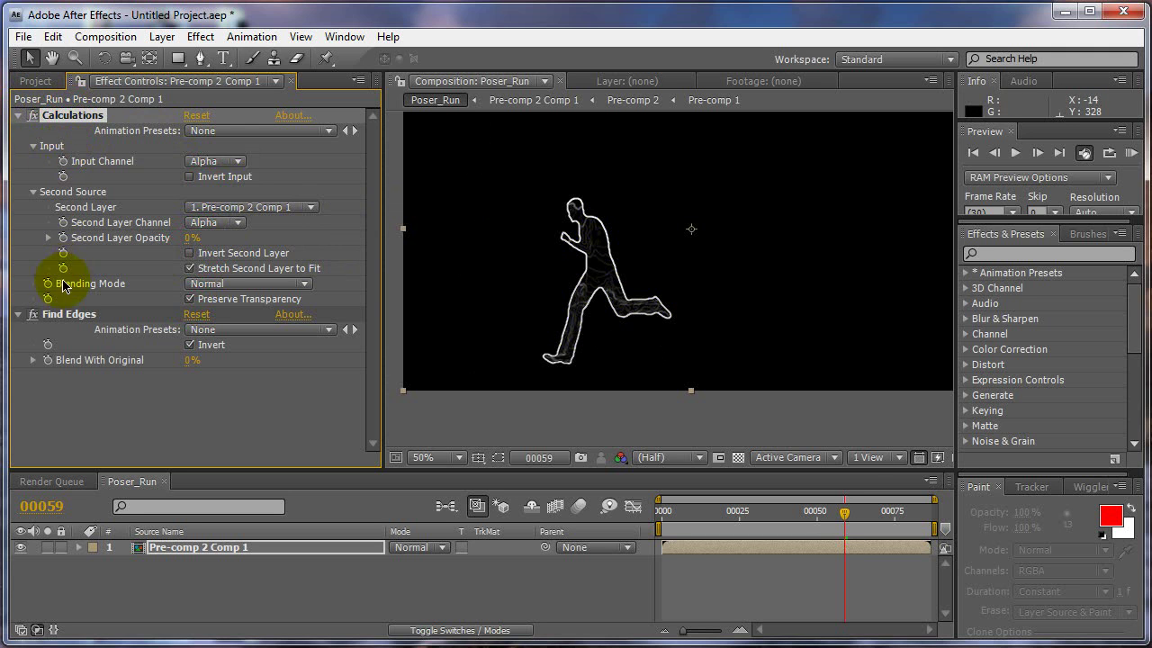
# - Delete the Calculations and Find Edges effects from Pre-comp 2 Comp 1
pyautogui.click(63, 314)
pyautogui.click(69, 121)
pyautogui.press('Delete')
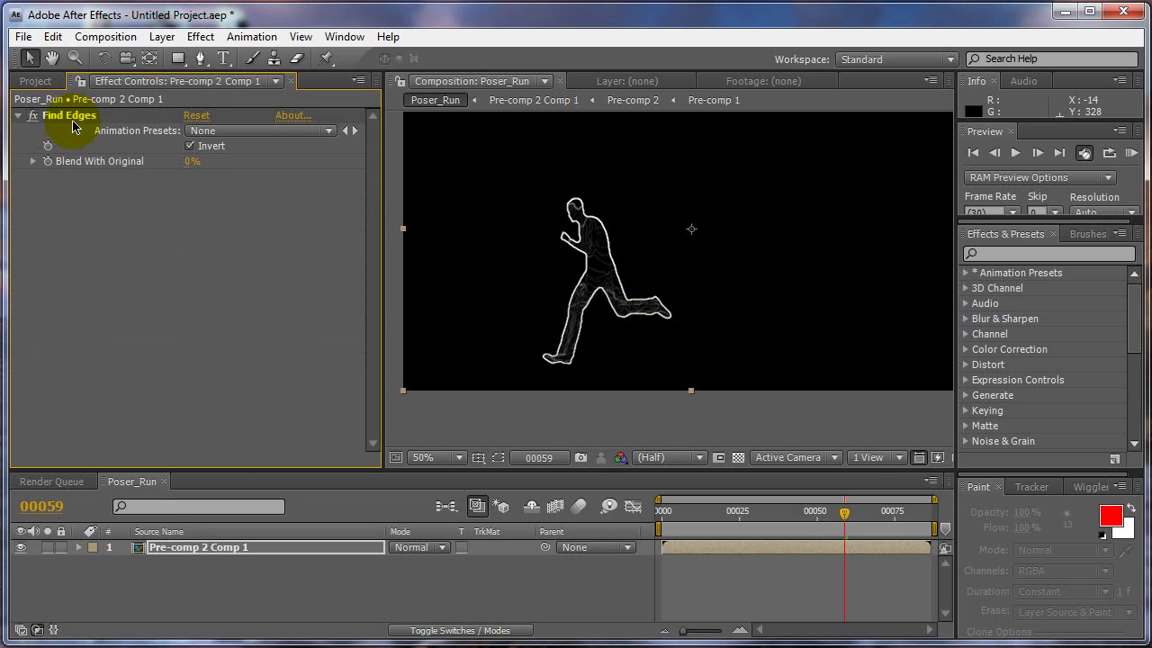
pyautogui.click(72, 117)
pyautogui.press('Delete')
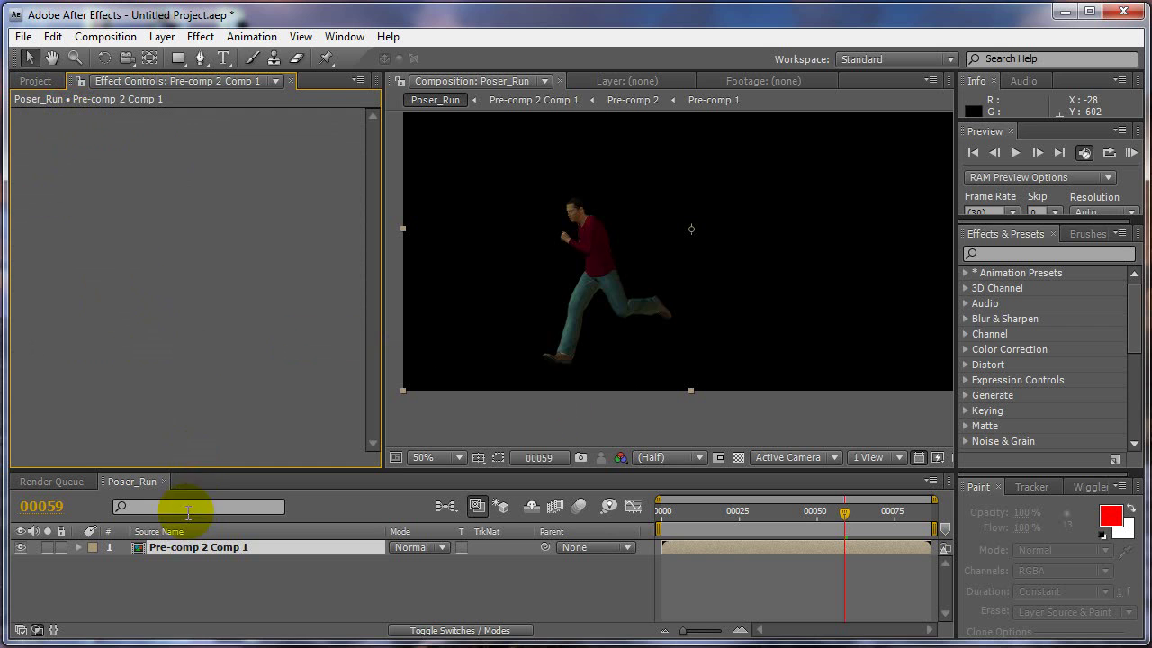
pyautogui.click(182, 547)
pyautogui.click(162, 37)
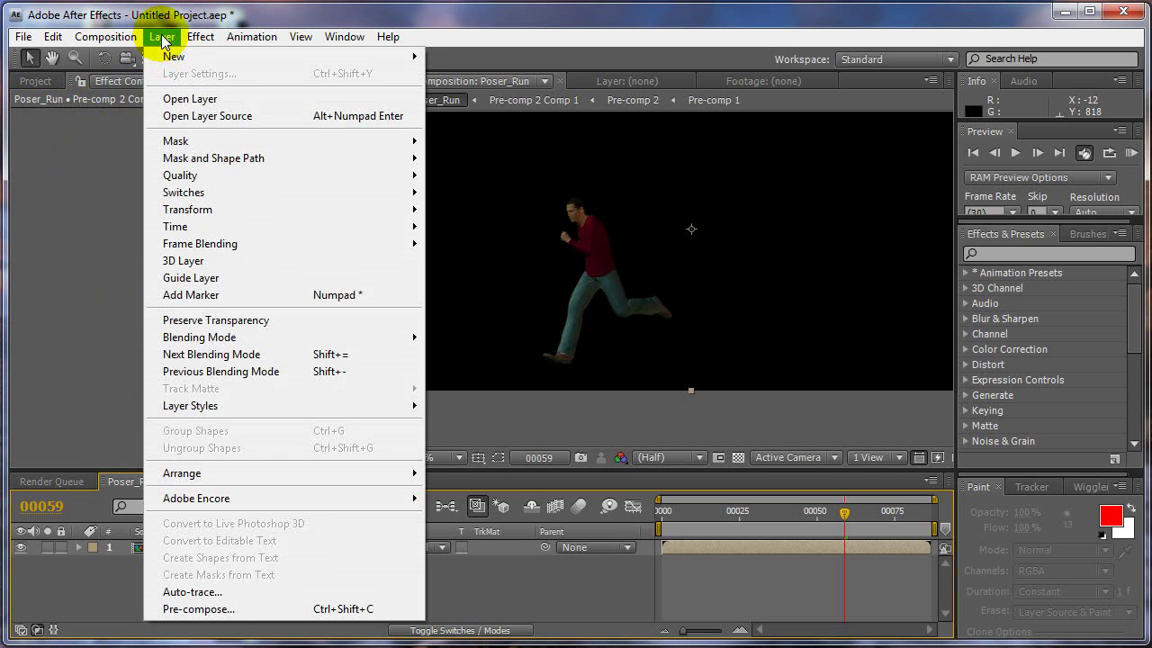
# - Auto-trace the runner over the Work Area from the Alpha channel onto a new layer
pyautogui.click(219, 592)
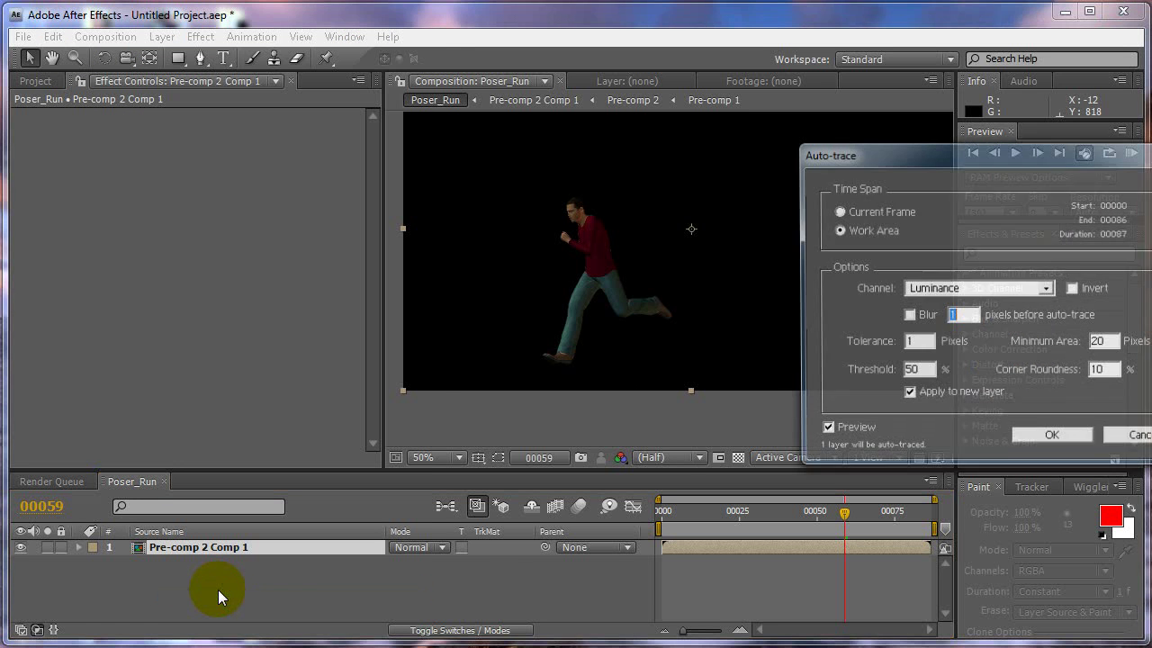
pyautogui.moveTo(955, 154)
pyautogui.mouseDown()
pyautogui.moveTo(857, 174)
pyautogui.moveTo(867, 206)
pyautogui.moveTo(855, 144)
pyautogui.mouseUp()
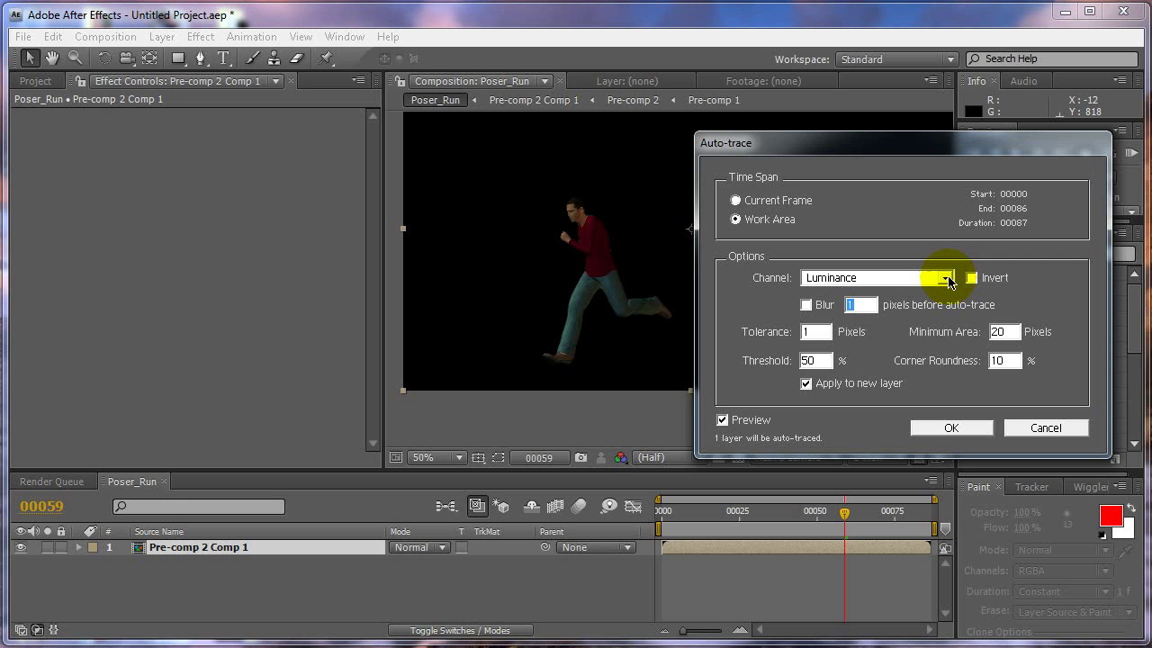
pyautogui.click(947, 282)
pyautogui.click(904, 295)
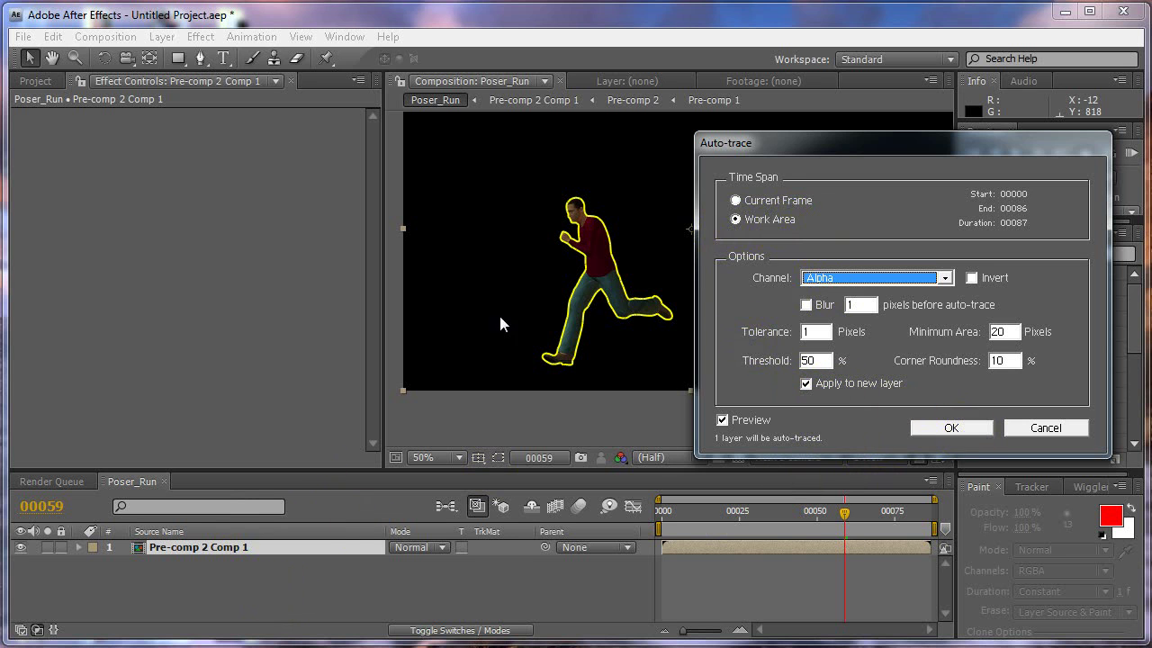
pyautogui.click(949, 431)
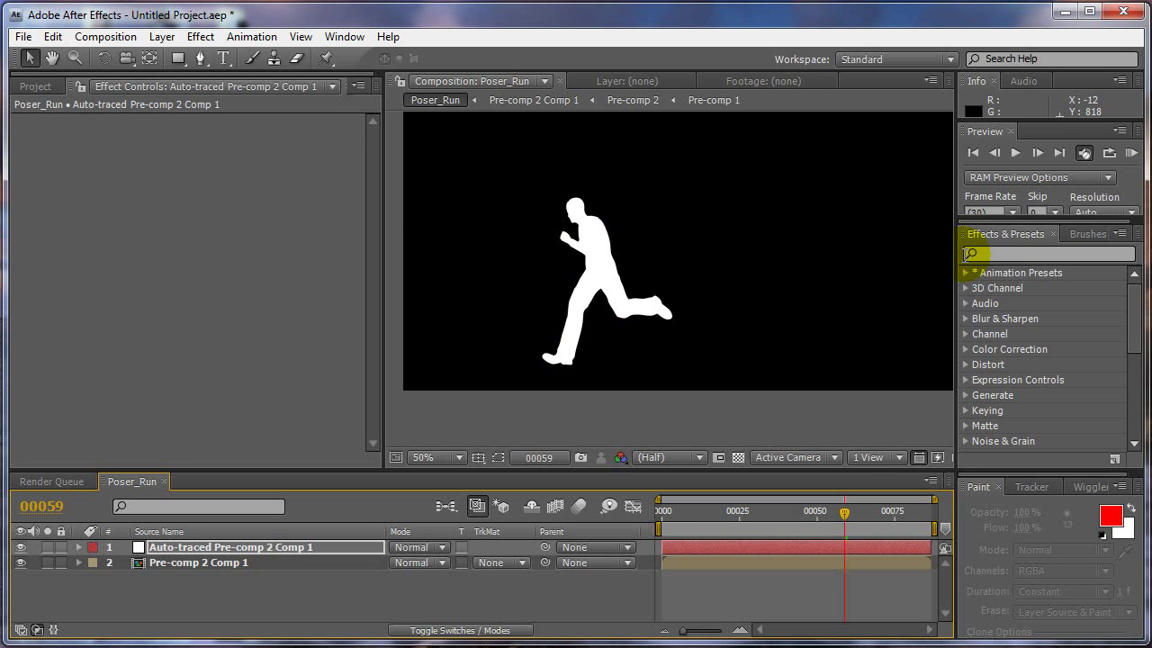
# - Delete the original Pre-comp 2 Comp 1 layer and check the silhouette at frame 41
pyautogui.moveTo(694, 511); pyautogui.dragTo(805, 512)
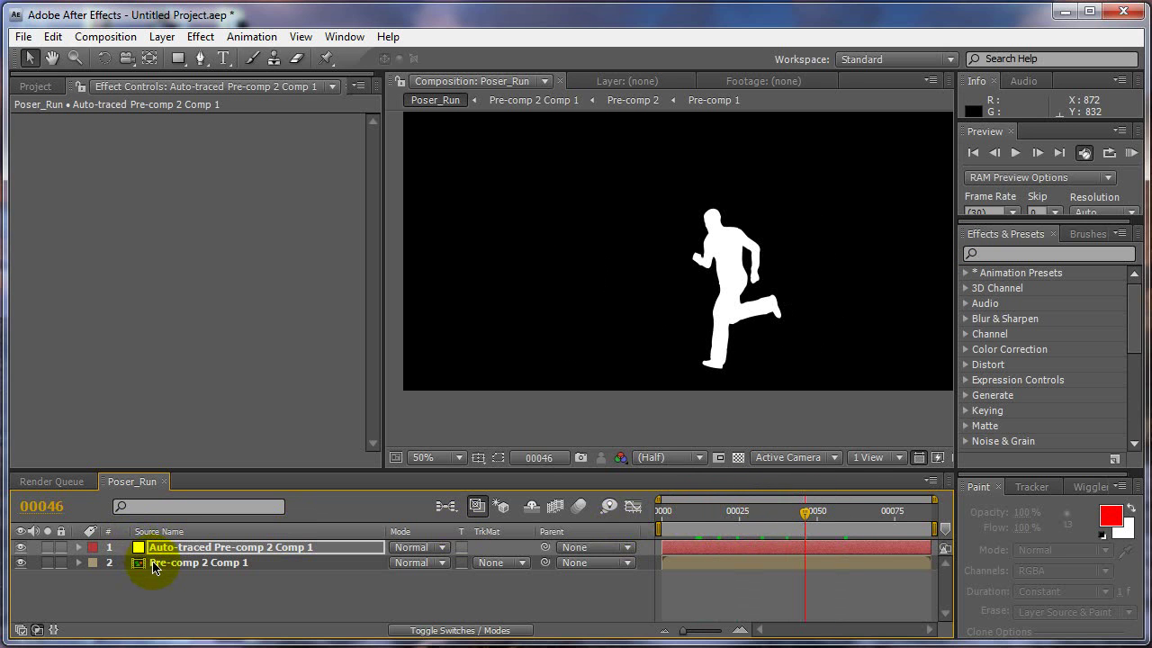
pyautogui.click(198, 562)
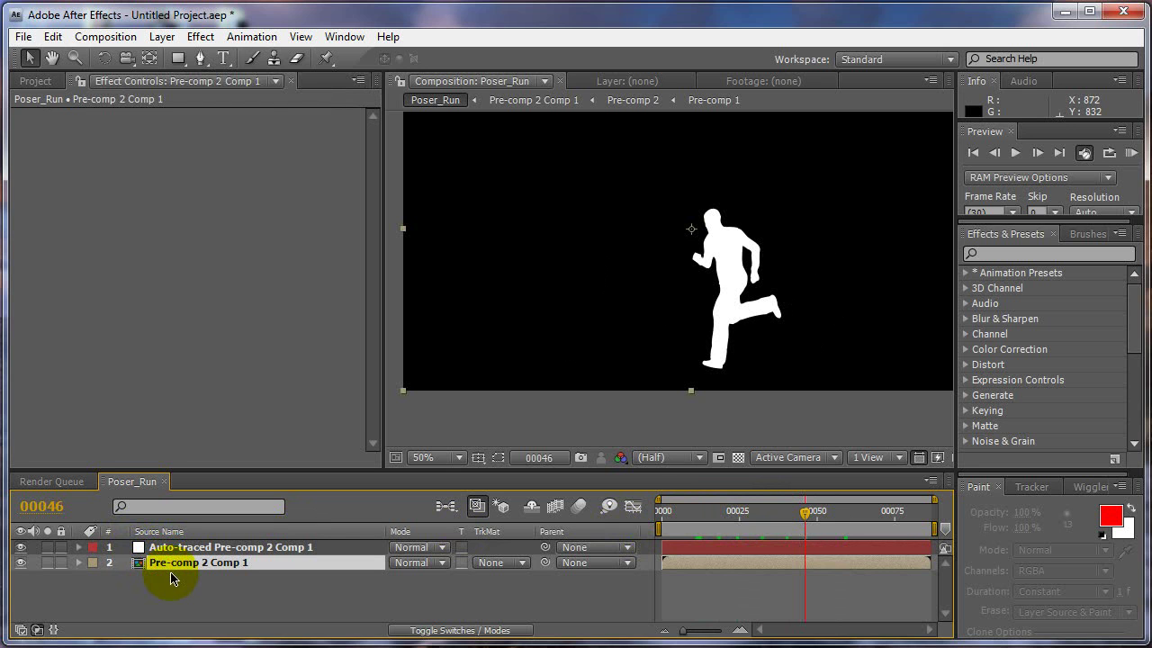
pyautogui.press('Delete')
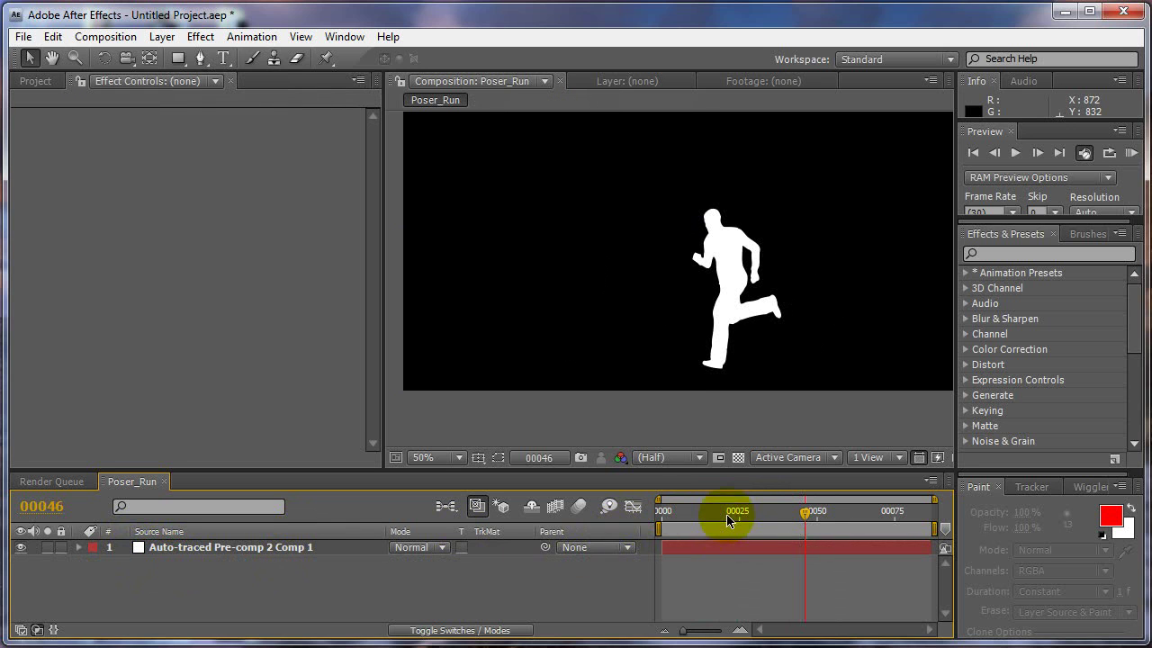
pyautogui.moveTo(727, 514); pyautogui.dragTo(782, 504)
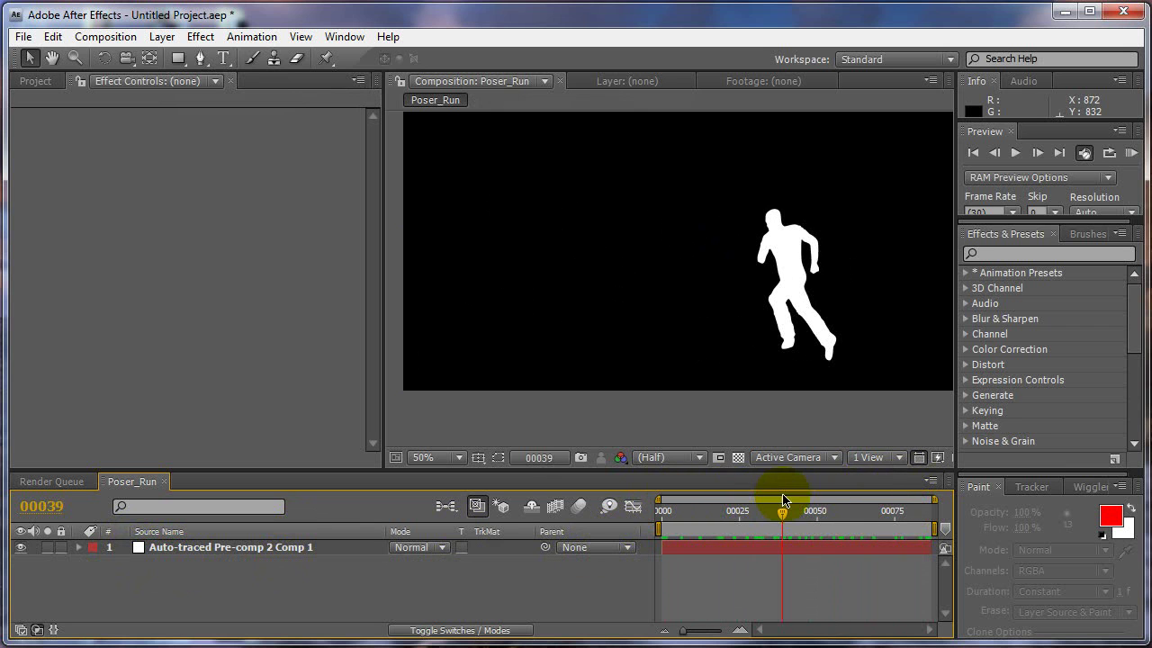
pyautogui.click(738, 458)
pyautogui.click(738, 457)
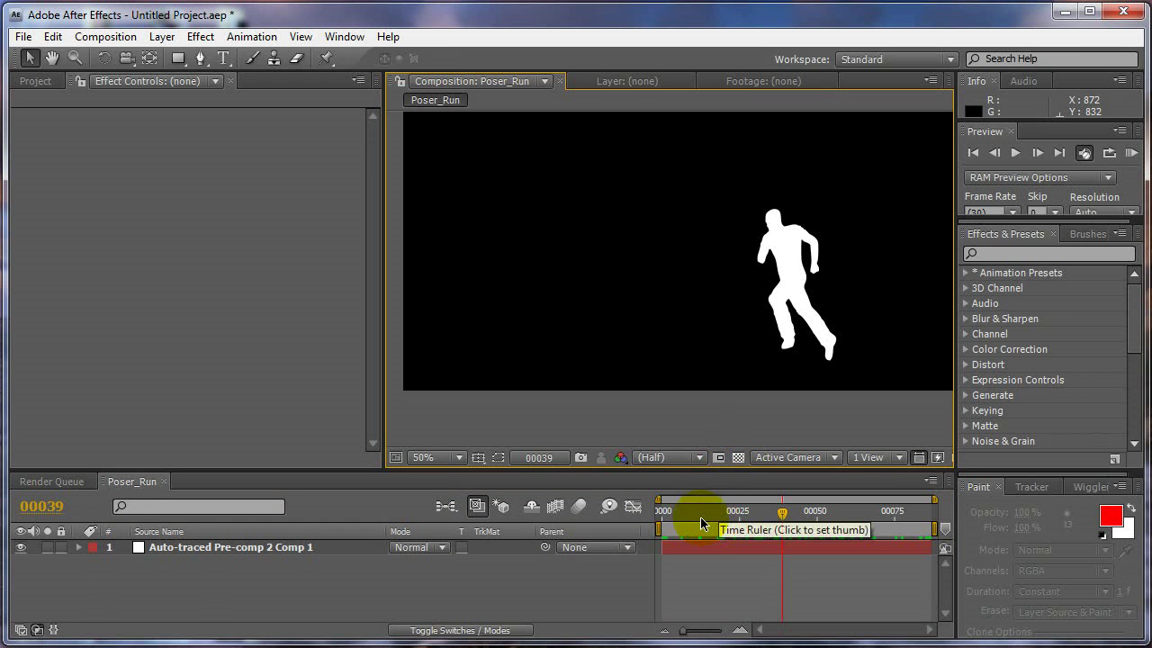
pyautogui.click(766, 513)
pyautogui.moveTo(766, 520); pyautogui.dragTo(789, 513)
# - Place Poser_Run_[0001-0087].png under the hidden silhouette layer and give it a Luma Matte
pyautogui.click(37, 81)
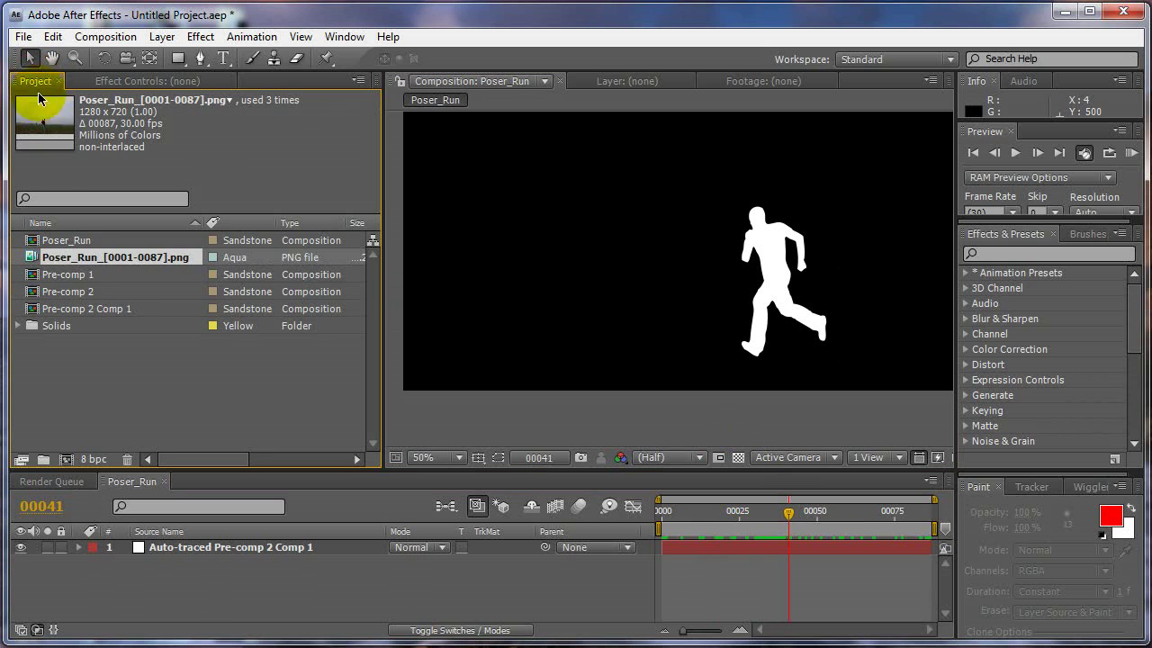
pyautogui.moveTo(64, 261); pyautogui.dragTo(186, 586)
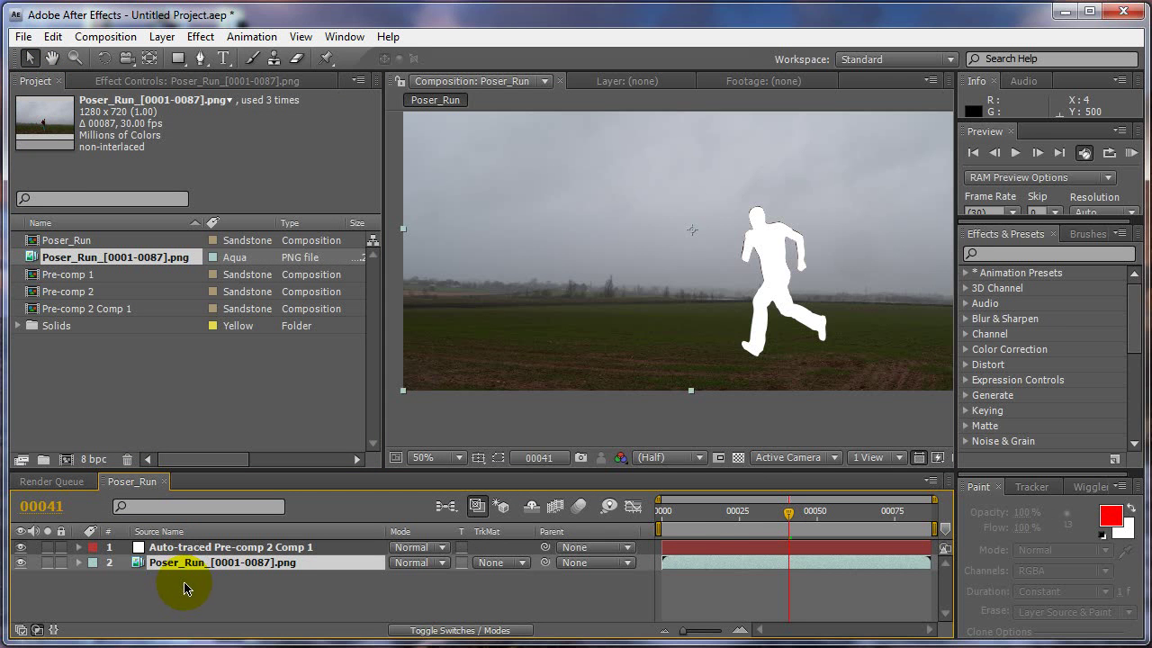
pyautogui.moveTo(794, 519); pyautogui.dragTo(813, 514)
pyautogui.click(23, 549)
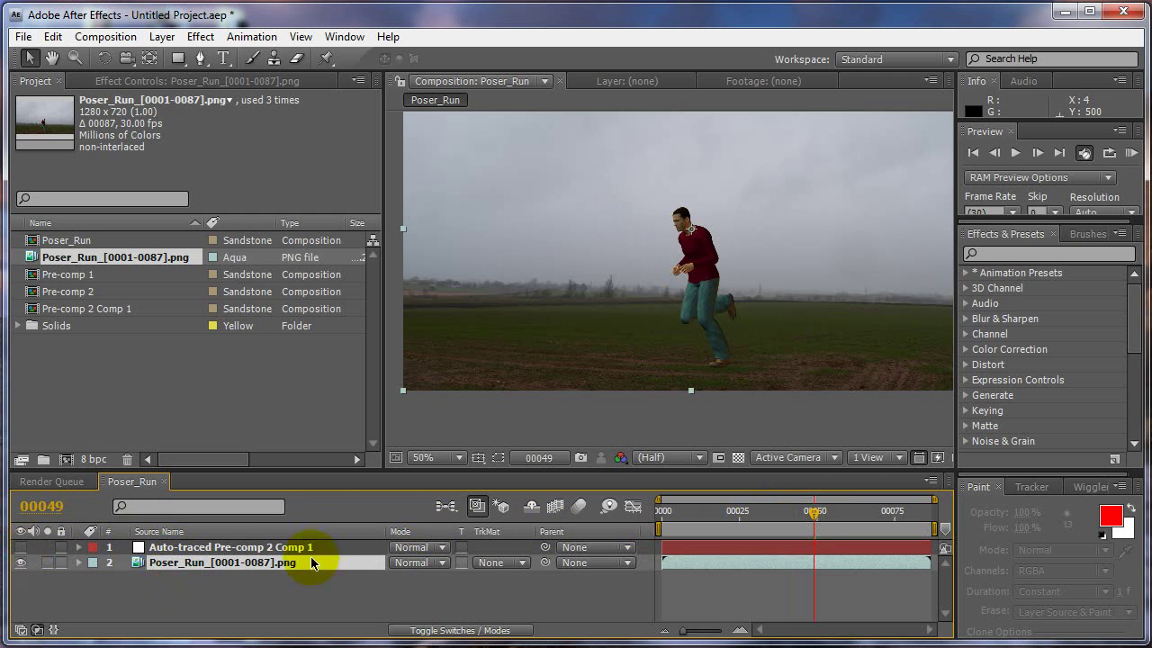
pyautogui.click(513, 565)
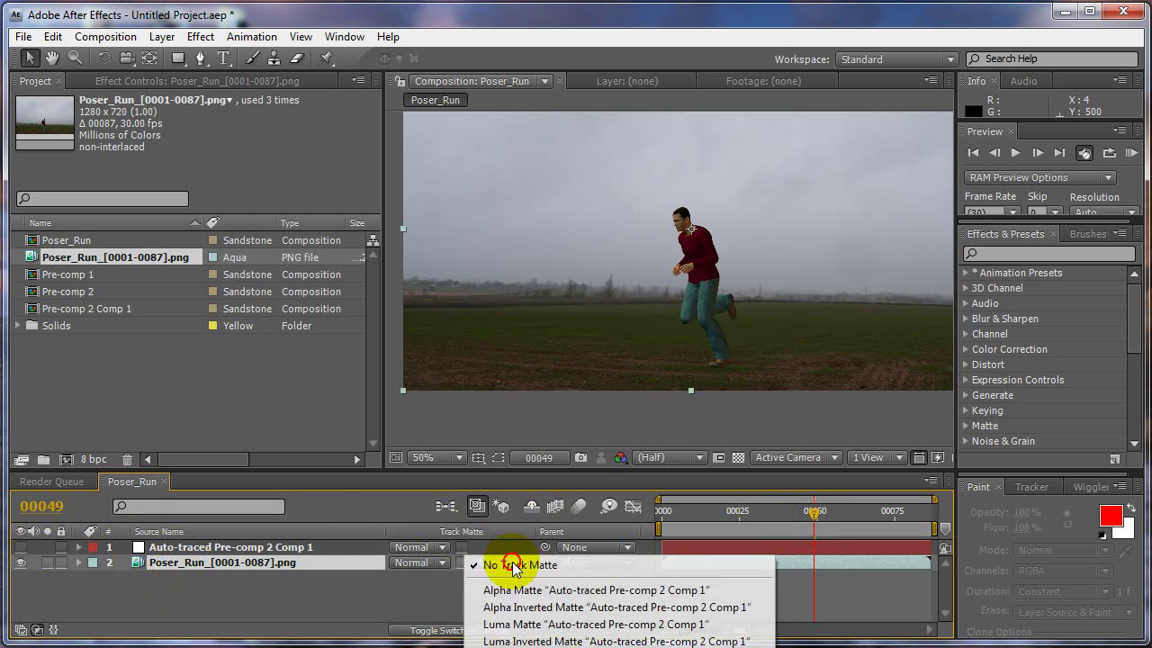
pyautogui.click(504, 619)
# - View the matted runner at full size and check it across the run
pyautogui.moveTo(771, 519); pyautogui.dragTo(875, 518)
pyautogui.press('/')
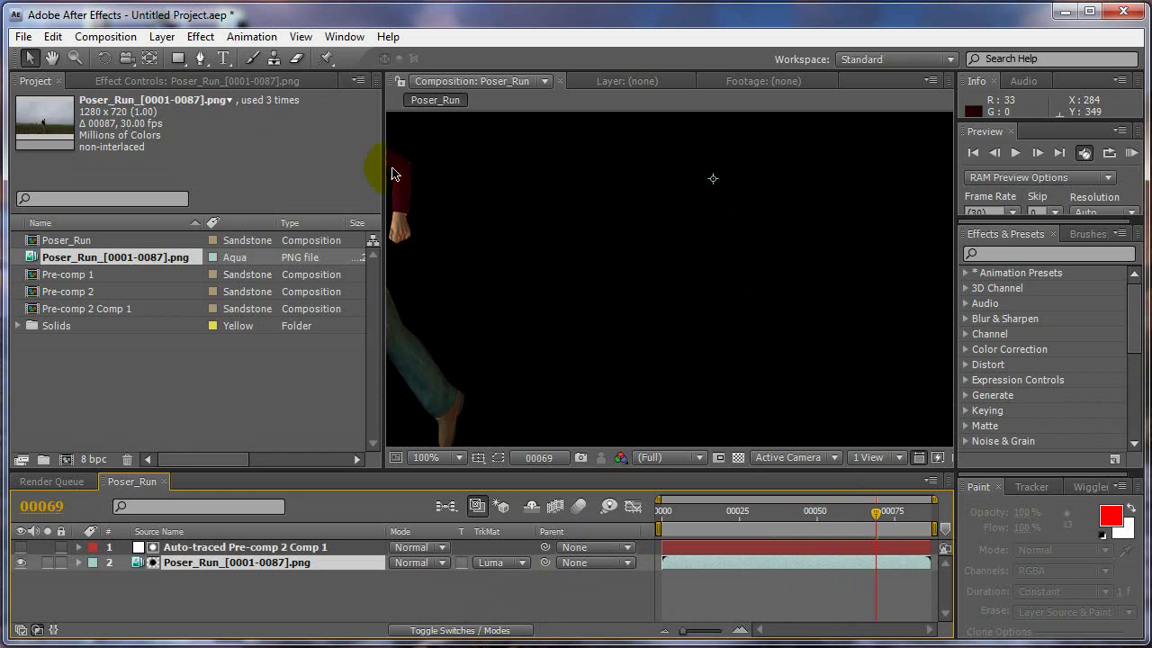
pyautogui.click(52, 58)
pyautogui.moveTo(728, 392); pyautogui.dragTo(891, 419)
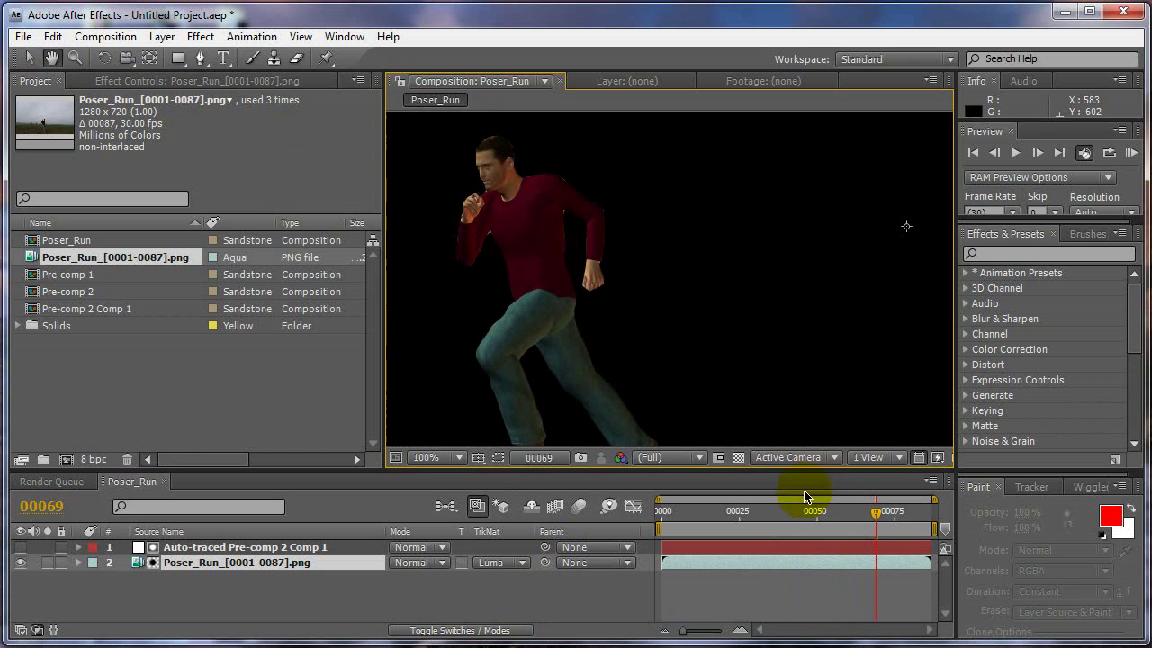
pyautogui.moveTo(707, 520); pyautogui.dragTo(876, 518)
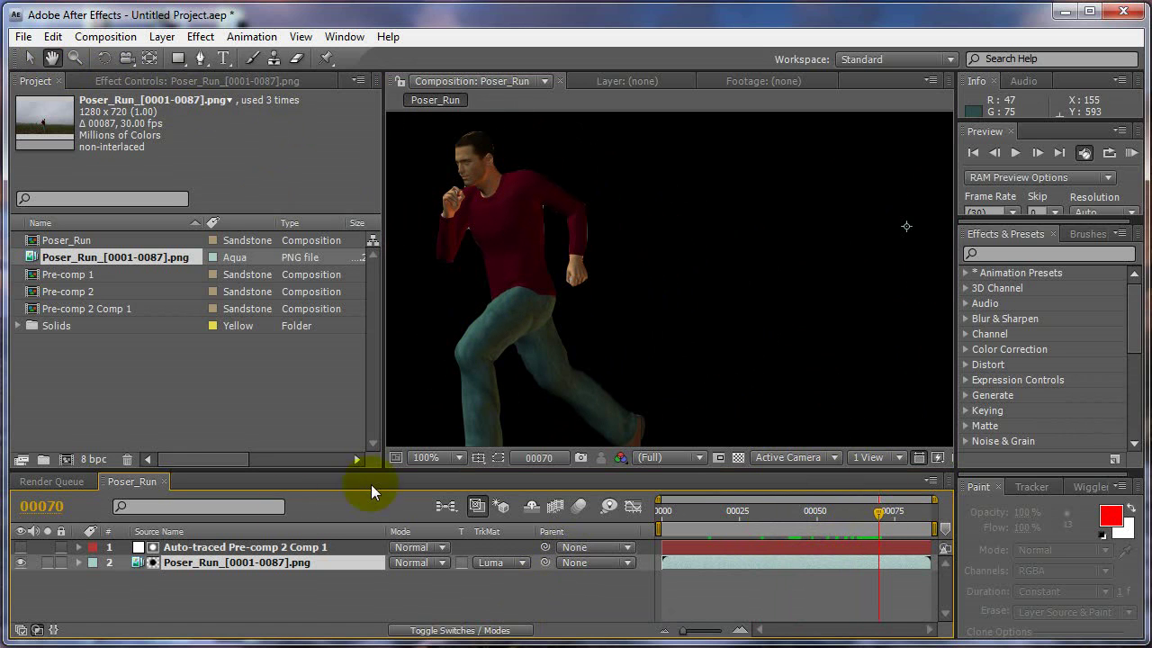
pyautogui.moveTo(677, 516)
pyautogui.mouseDown()
pyautogui.moveTo(876, 504)
pyautogui.moveTo(663, 504)
pyautogui.mouseUp()
pyautogui.scroll(-1, 749, 248)
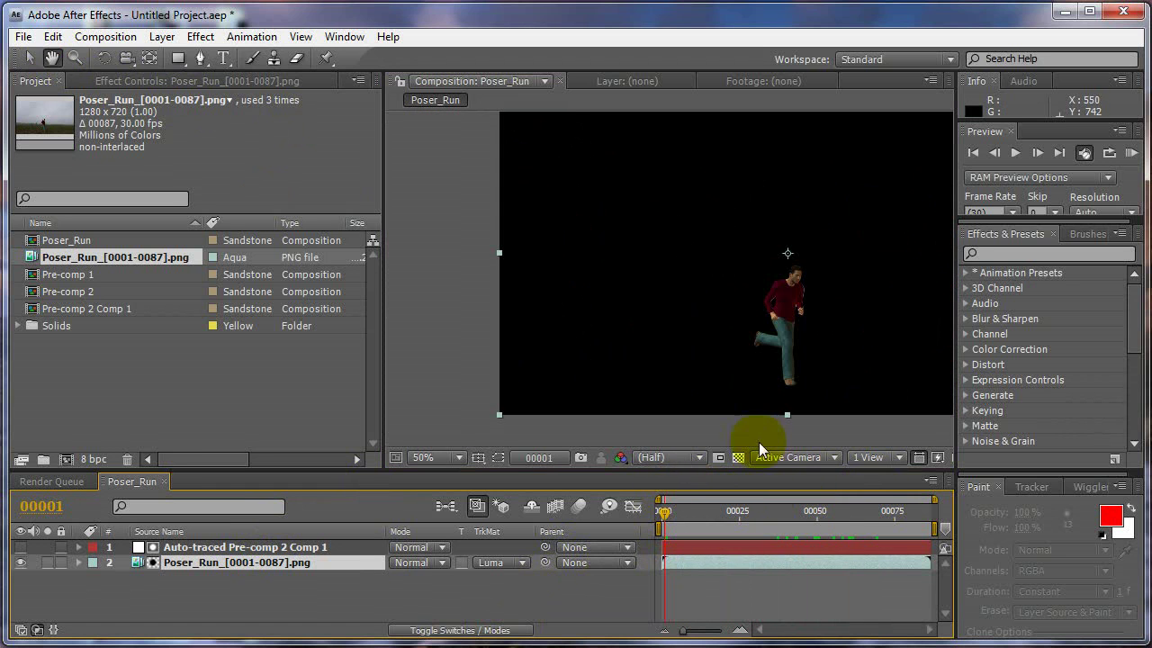
pyautogui.moveTo(742, 352); pyautogui.dragTo(633, 378)
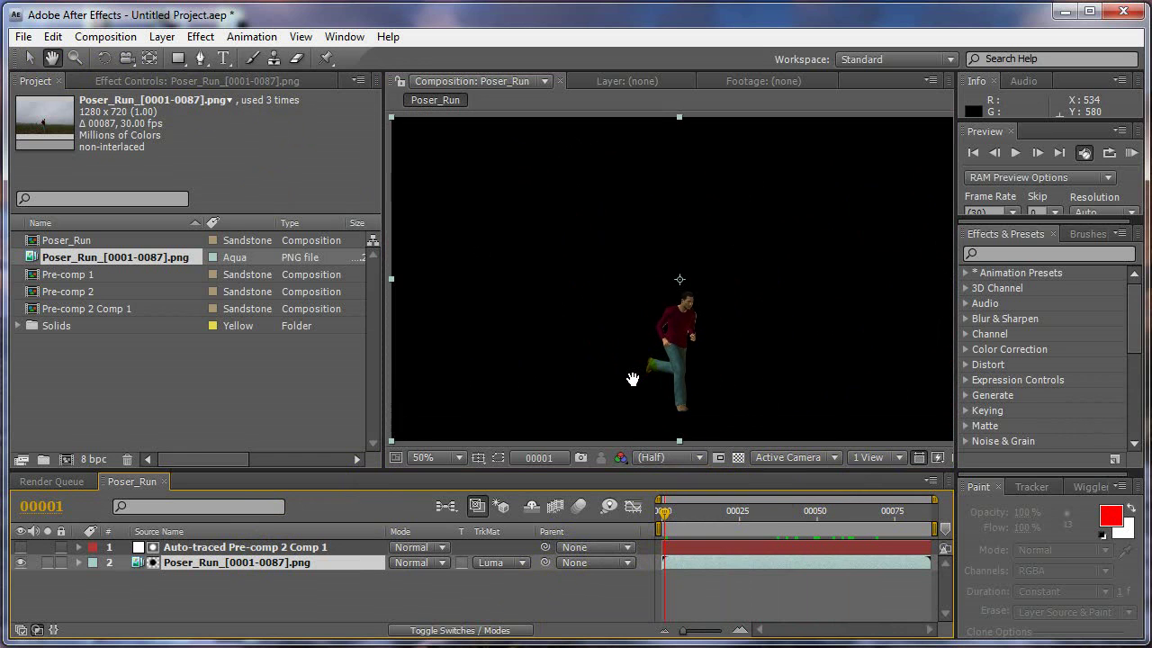
# - Duplicate the Auto-traced Pre-comp 2 Comp 1 layer and make the top copy visible
pyautogui.moveTo(683, 500); pyautogui.dragTo(795, 529)
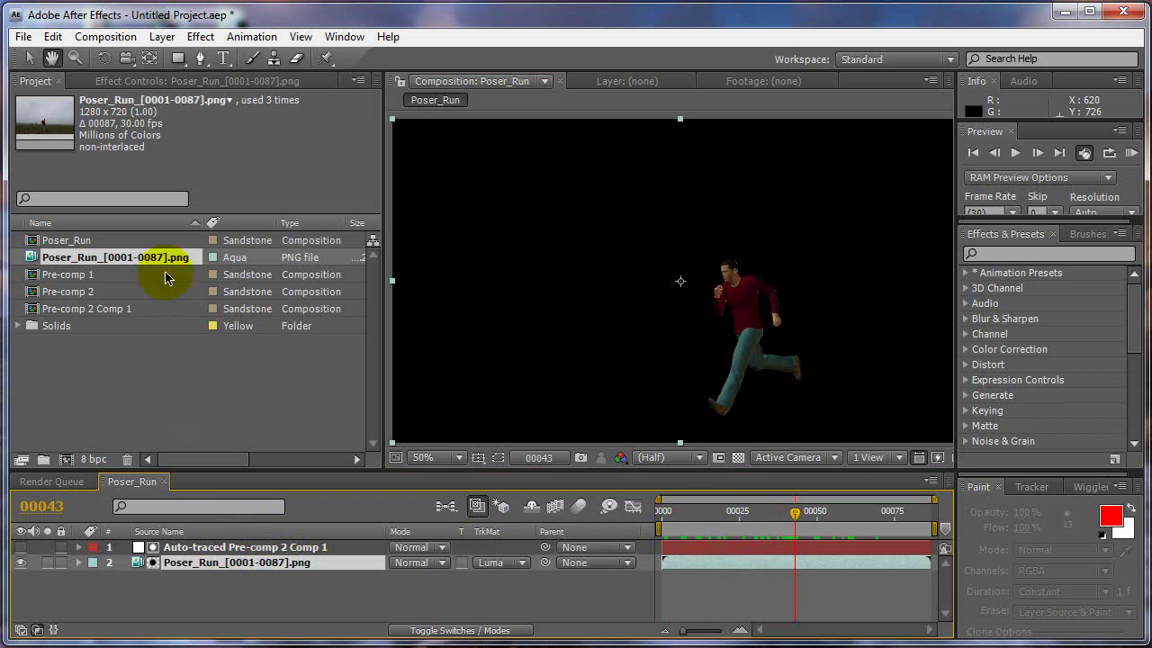
pyautogui.click(29, 57)
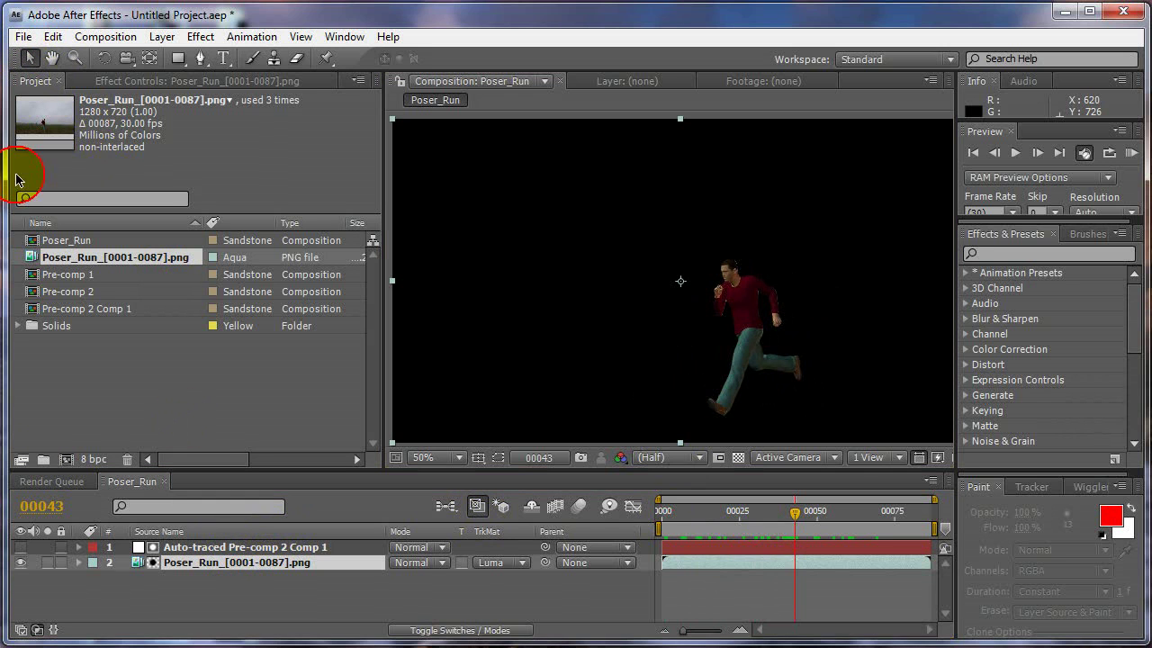
pyautogui.click(221, 549)
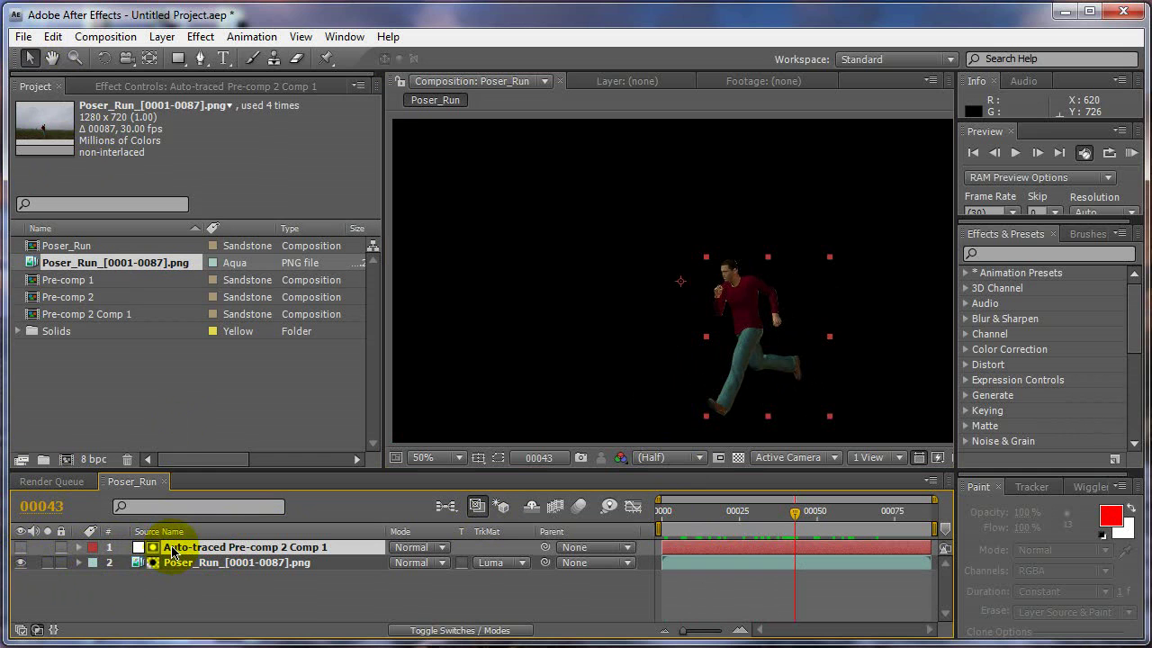
pyautogui.click(52, 37)
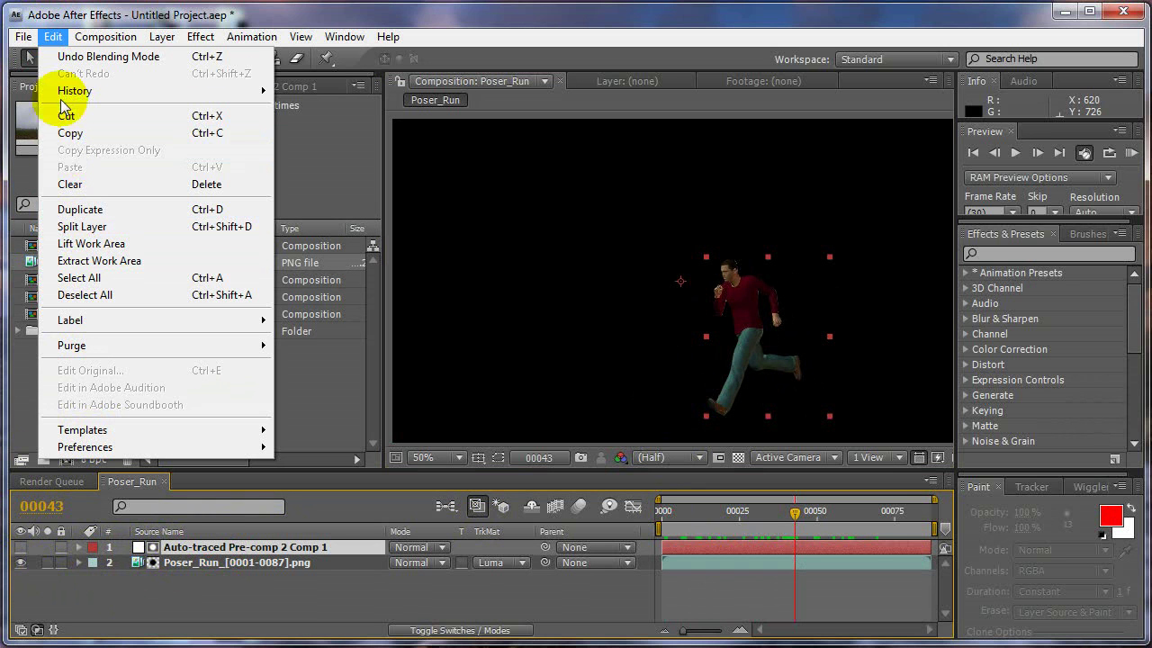
pyautogui.click(55, 38)
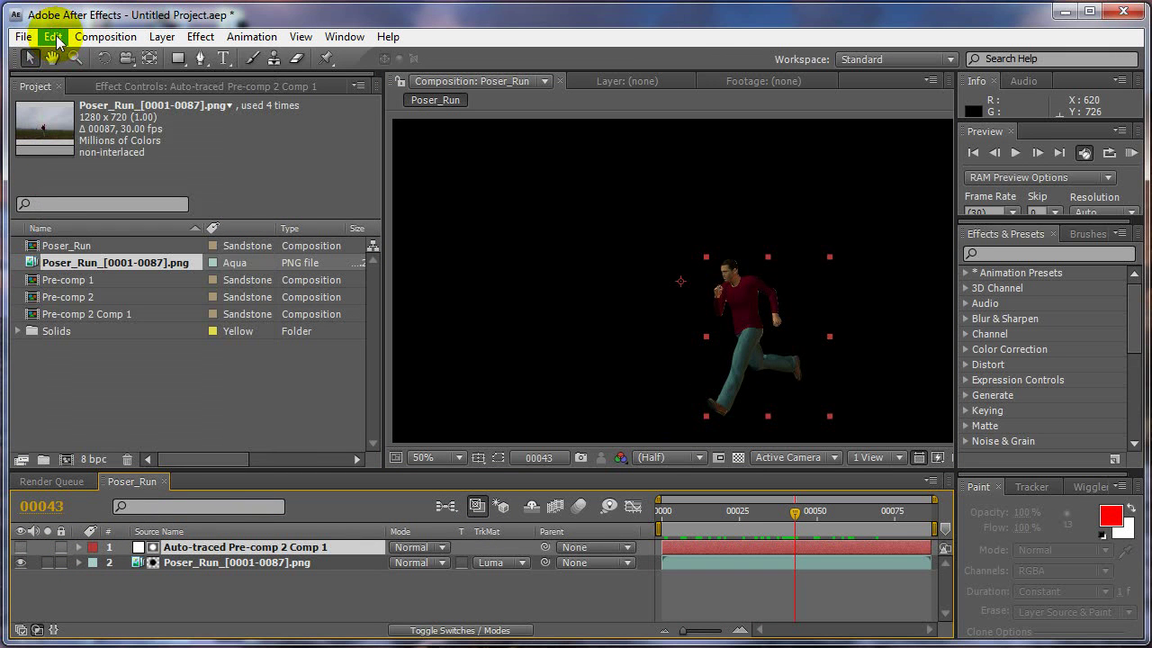
pyautogui.click(21, 548)
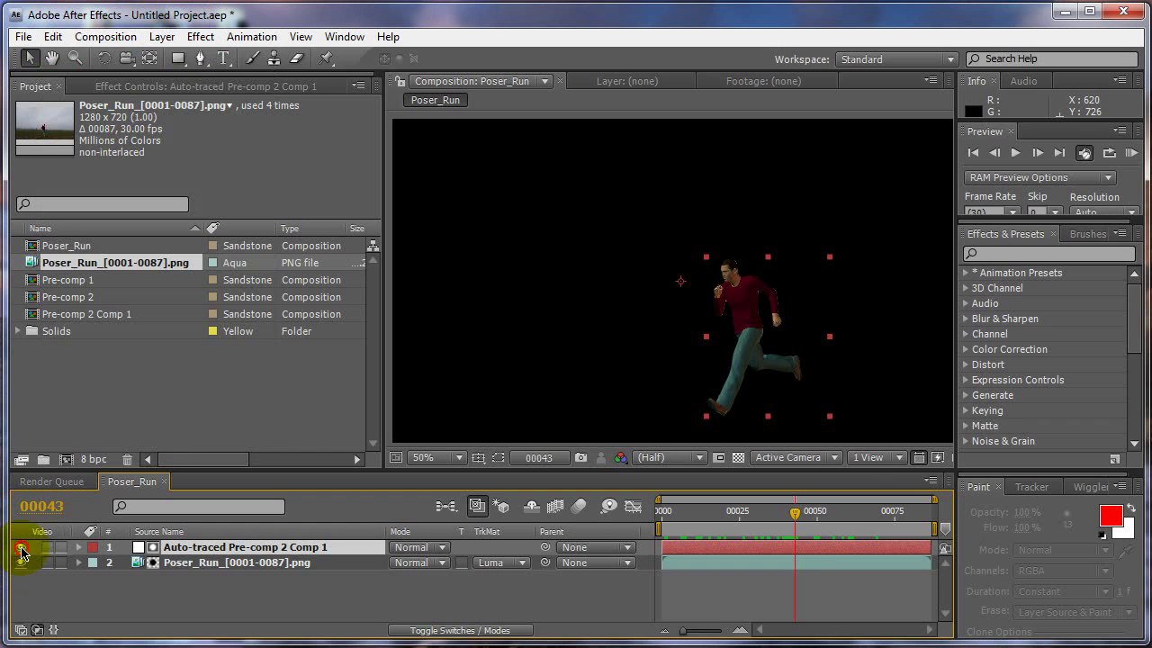
pyautogui.click(21, 548)
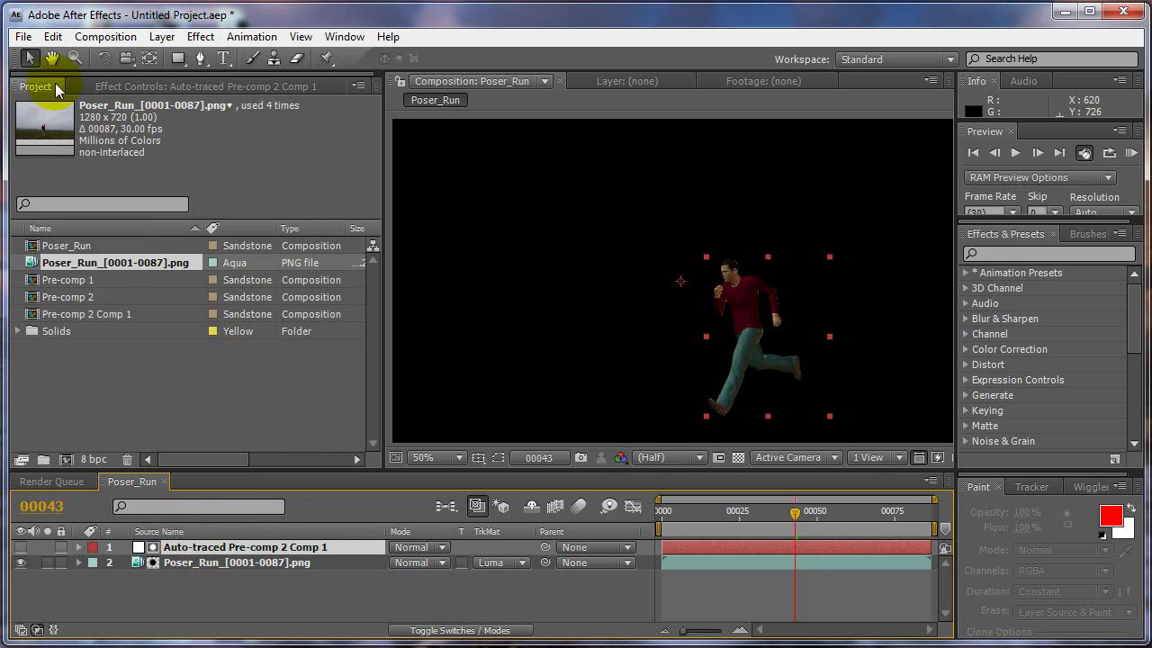
pyautogui.click(53, 36)
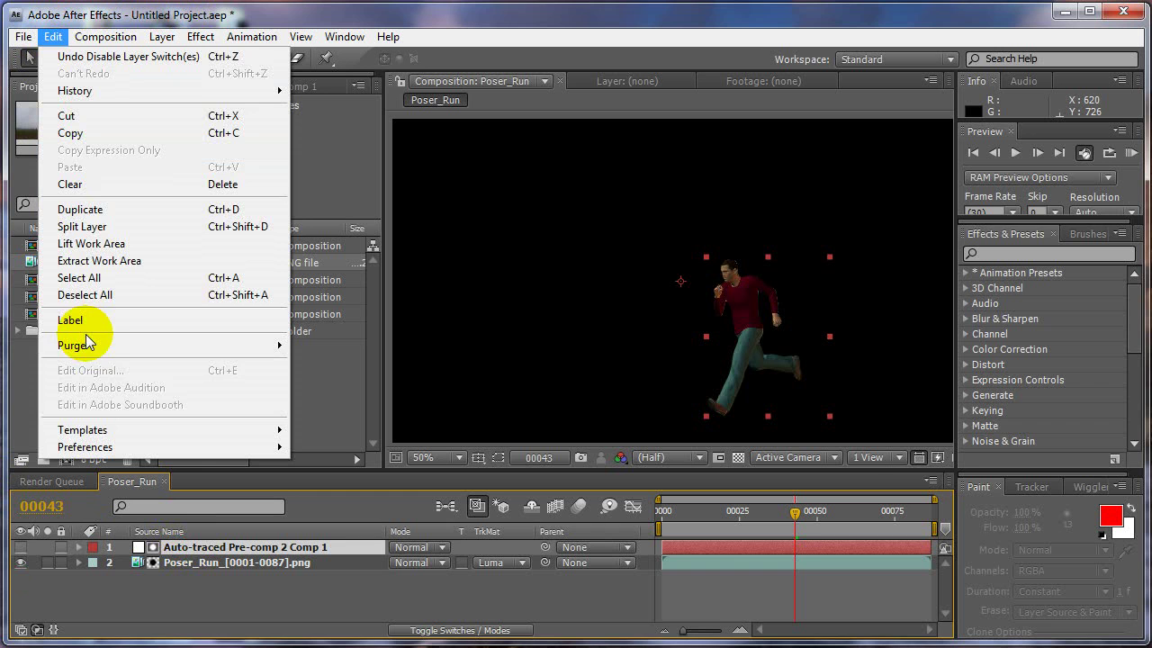
pyautogui.click(90, 210)
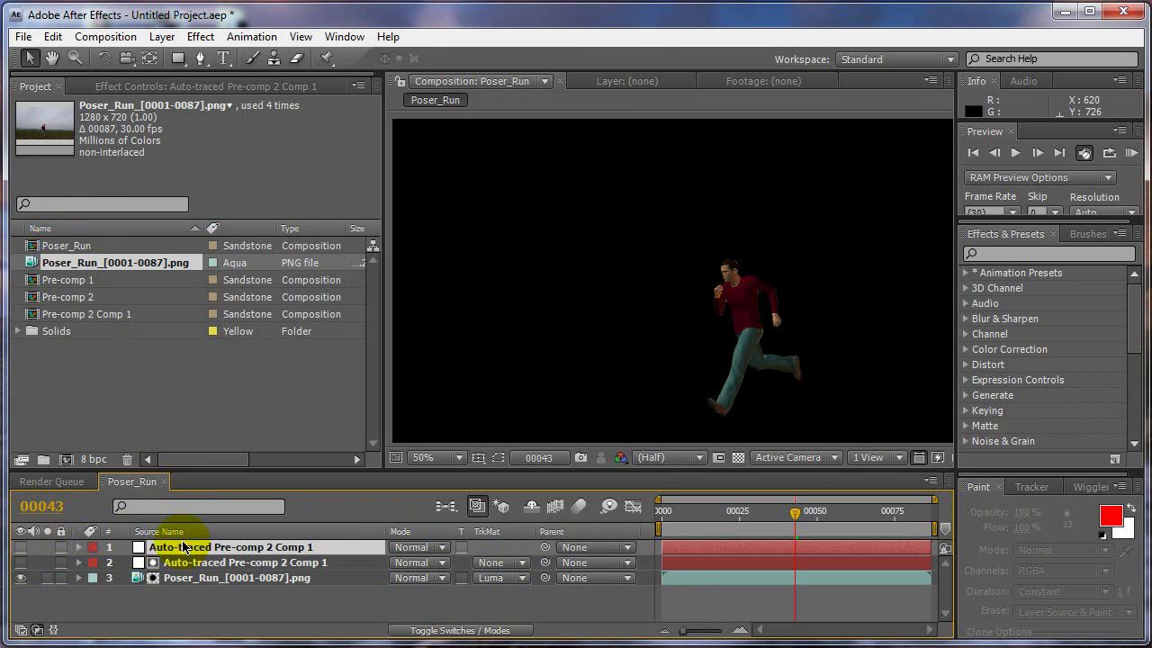
pyautogui.click(20, 548)
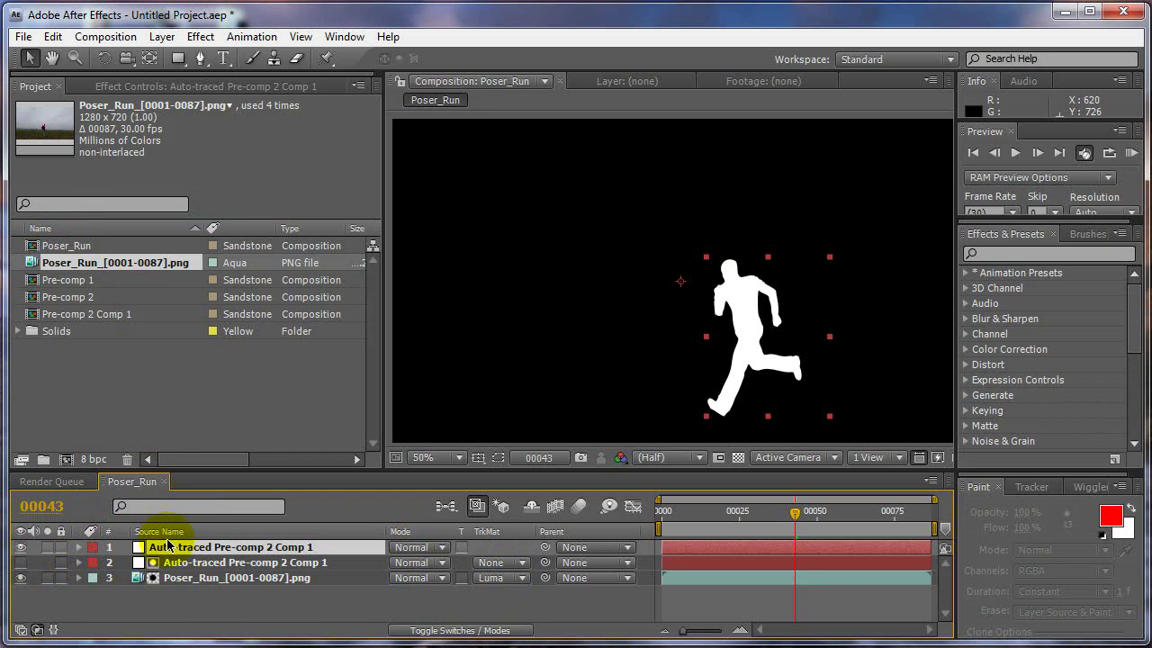
# - Apply Find Edges with Invert to the top silhouette copy and check the outline
pyautogui.click(200, 36)
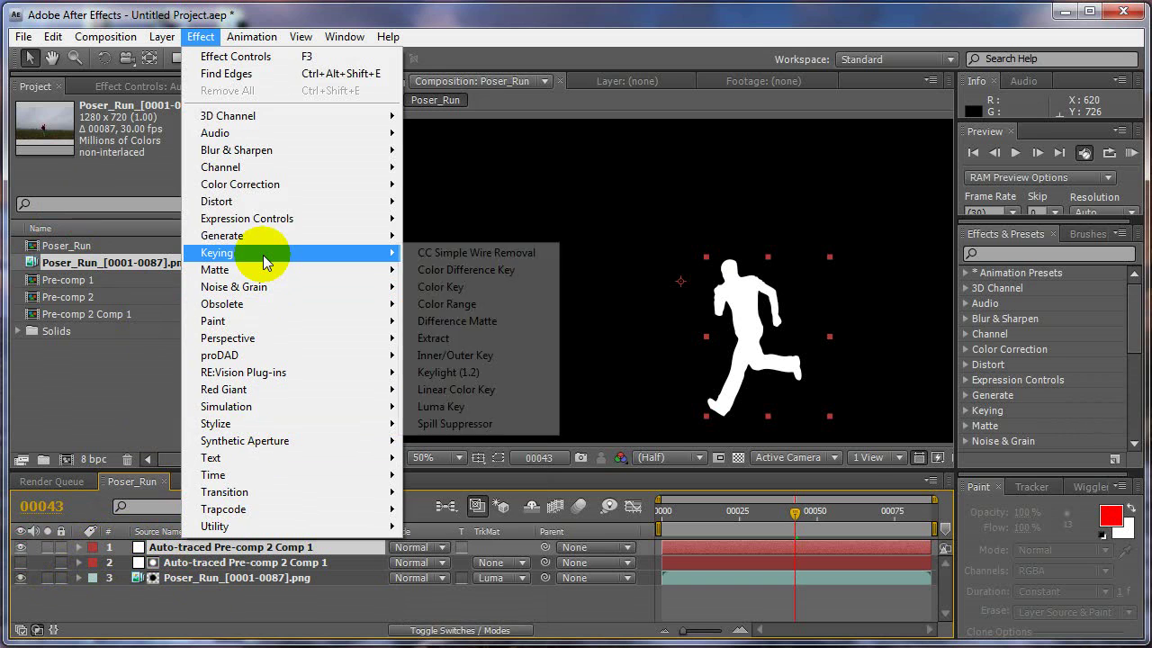
pyautogui.moveTo(216, 423)
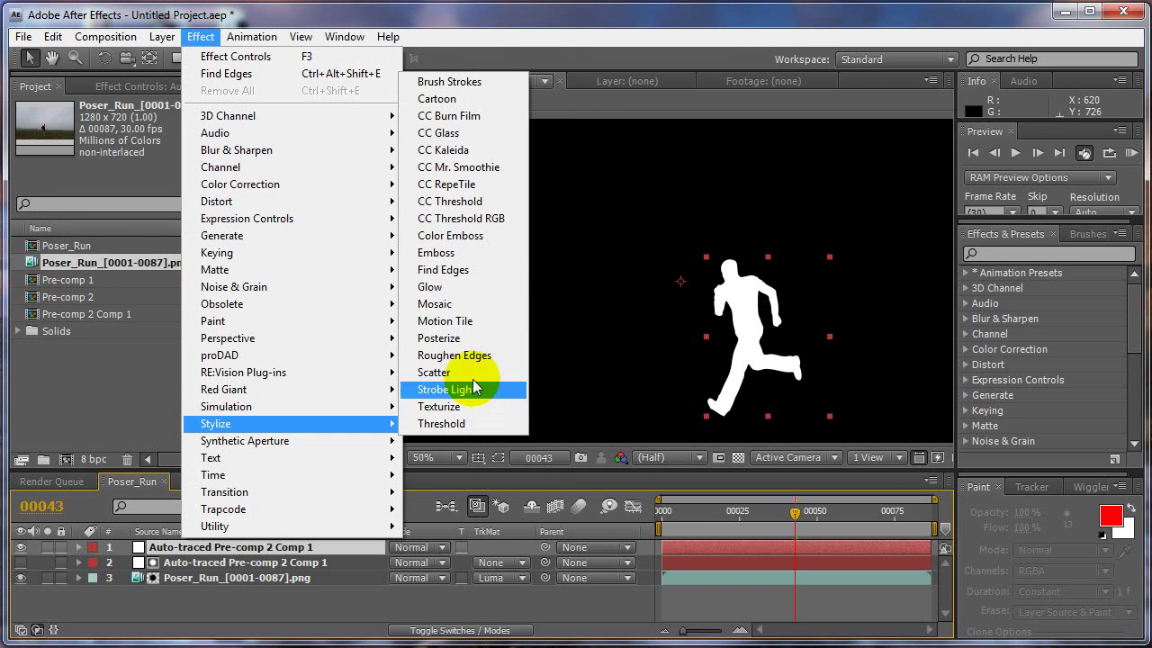
pyautogui.click(457, 270)
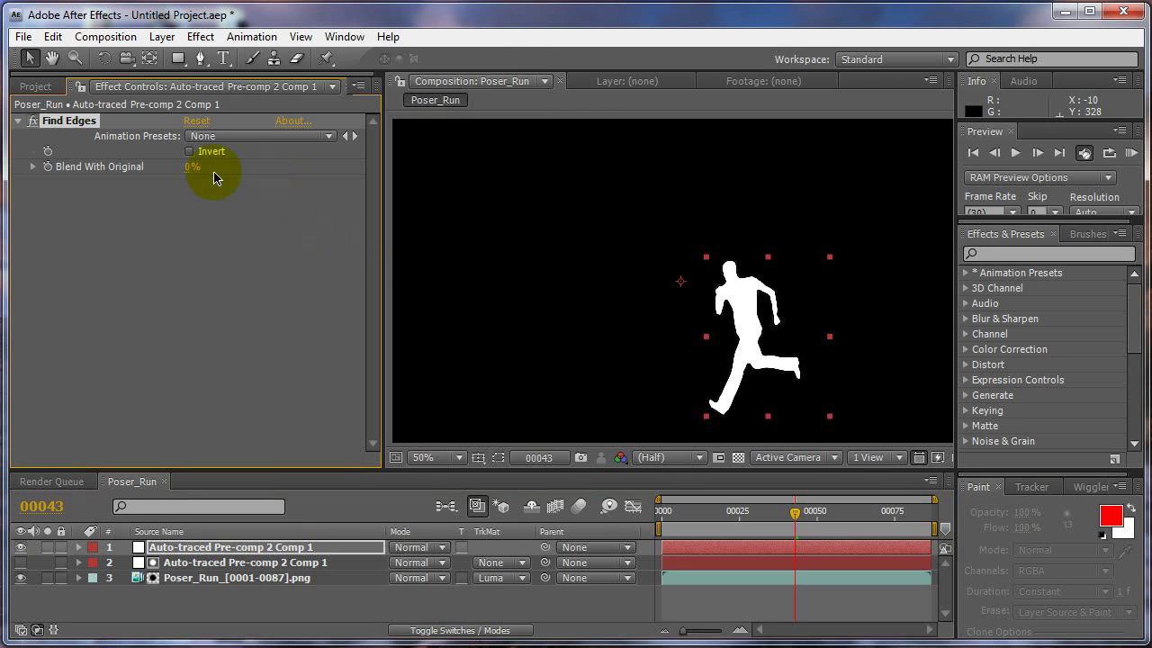
pyautogui.click(190, 152)
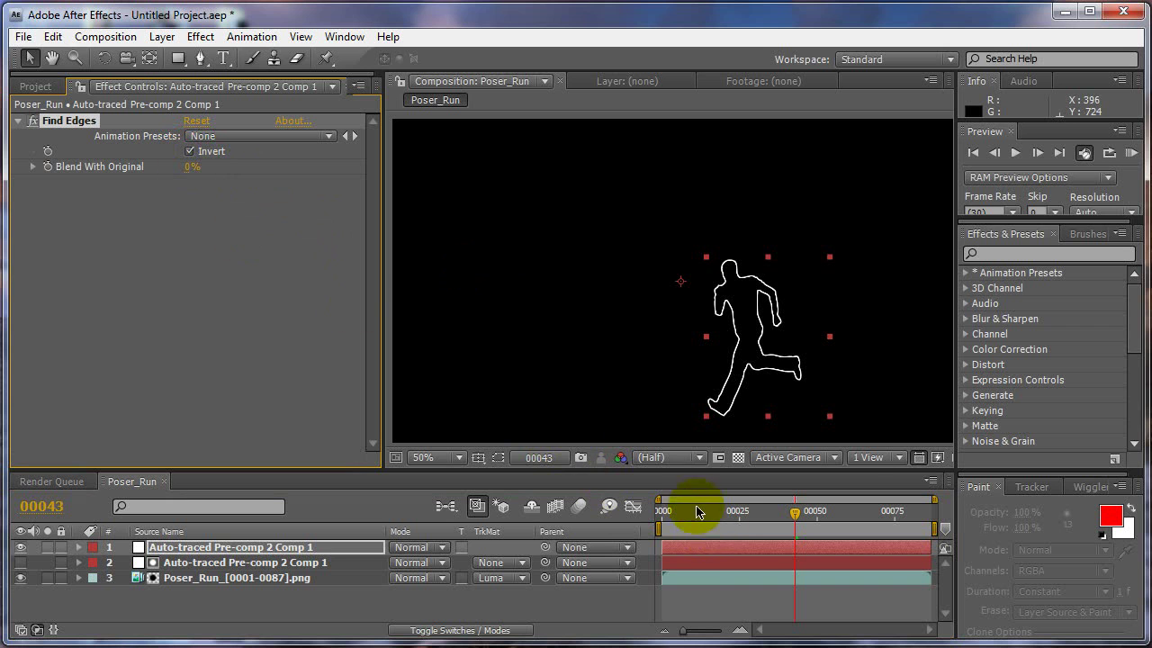
pyautogui.moveTo(706, 507); pyautogui.dragTo(854, 505)
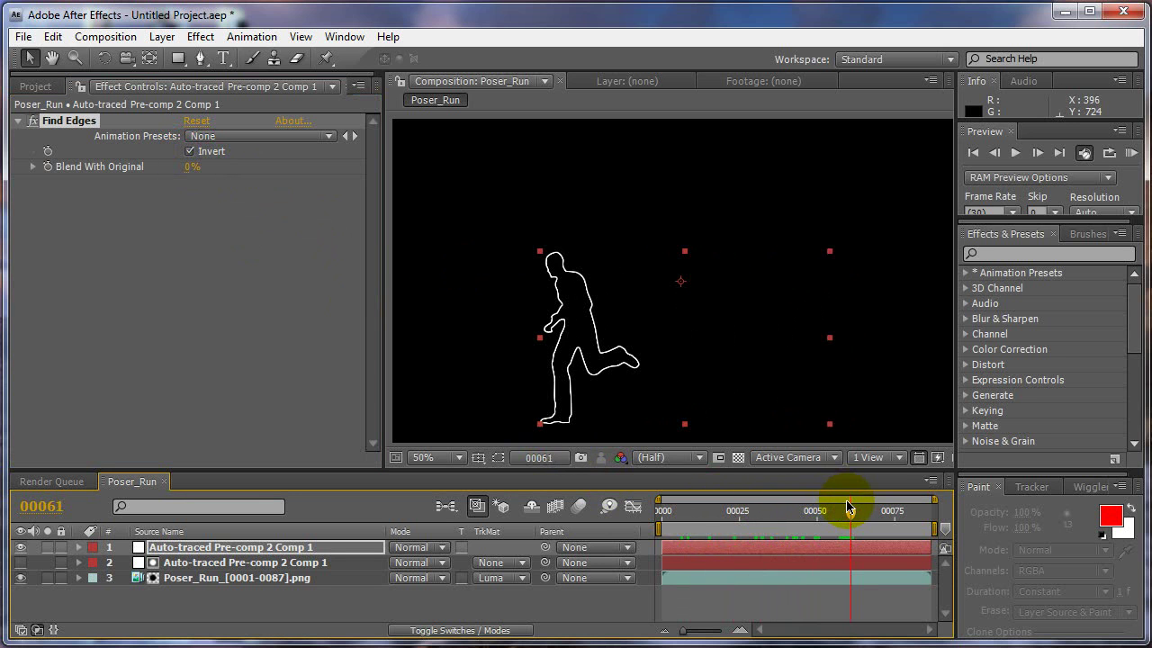
# - Rename the top traced layer Outline and the second one Solid
pyautogui.click(188, 552)
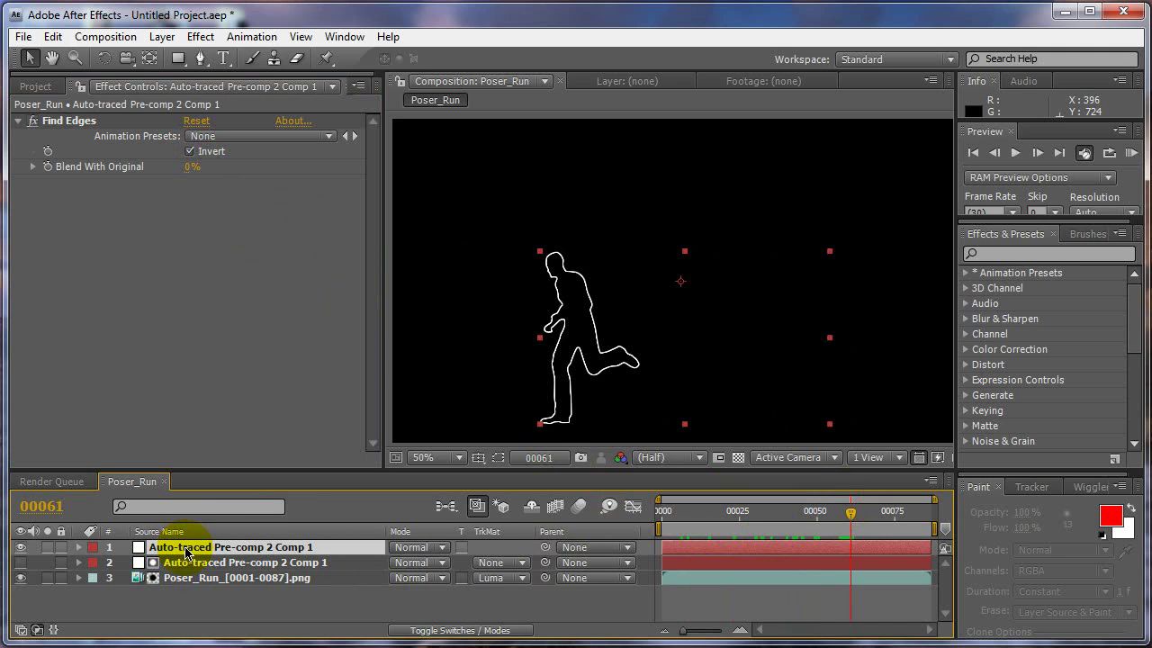
pyautogui.press('Return')
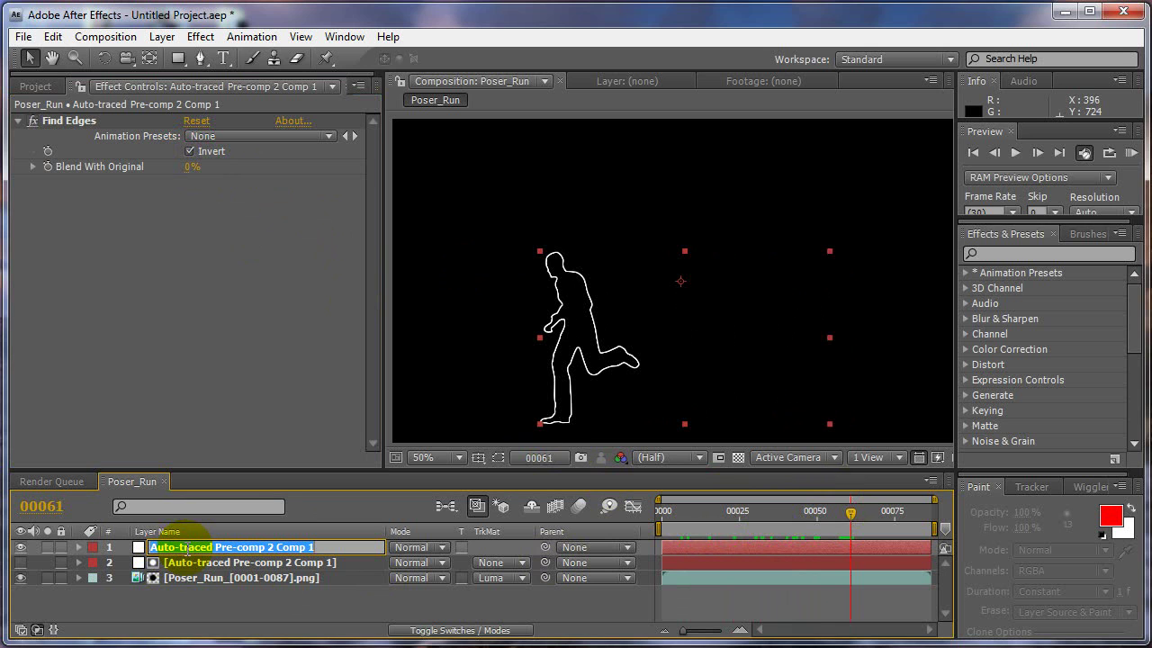
pyautogui.write('0')
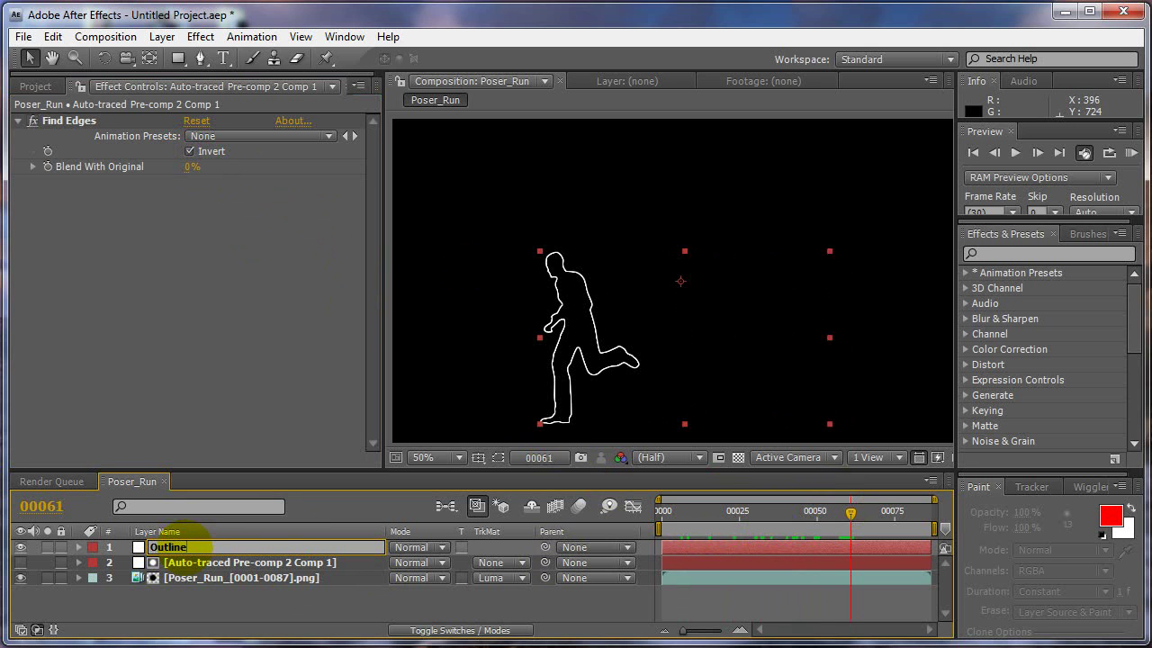
pyautogui.click(192, 564)
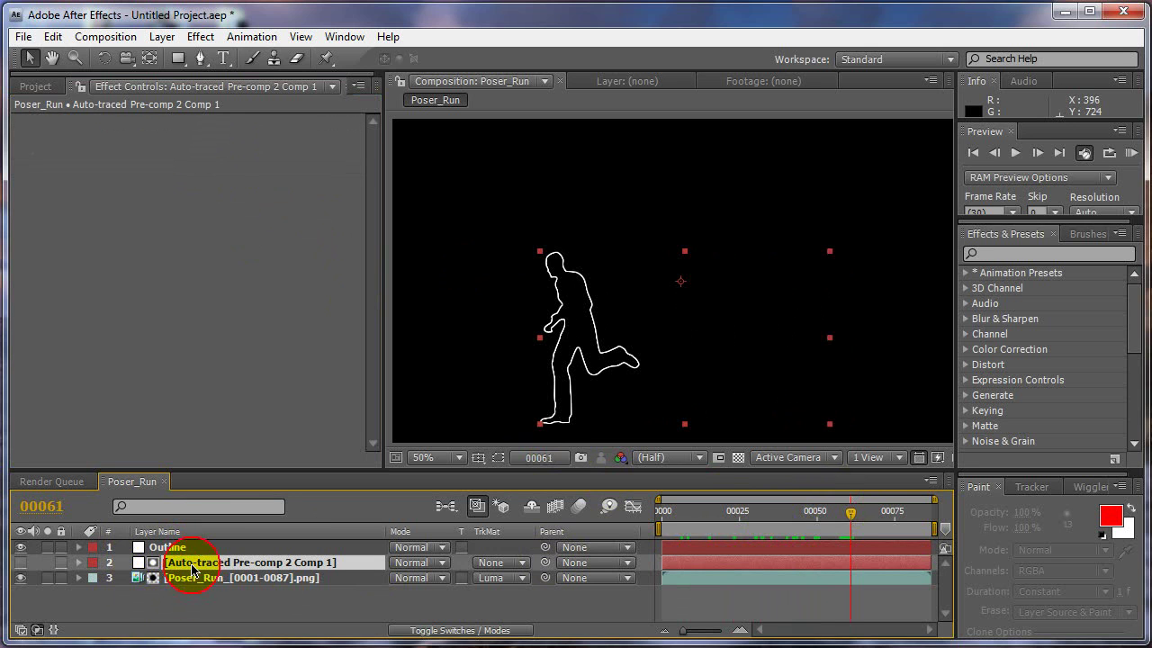
pyautogui.press('Return')
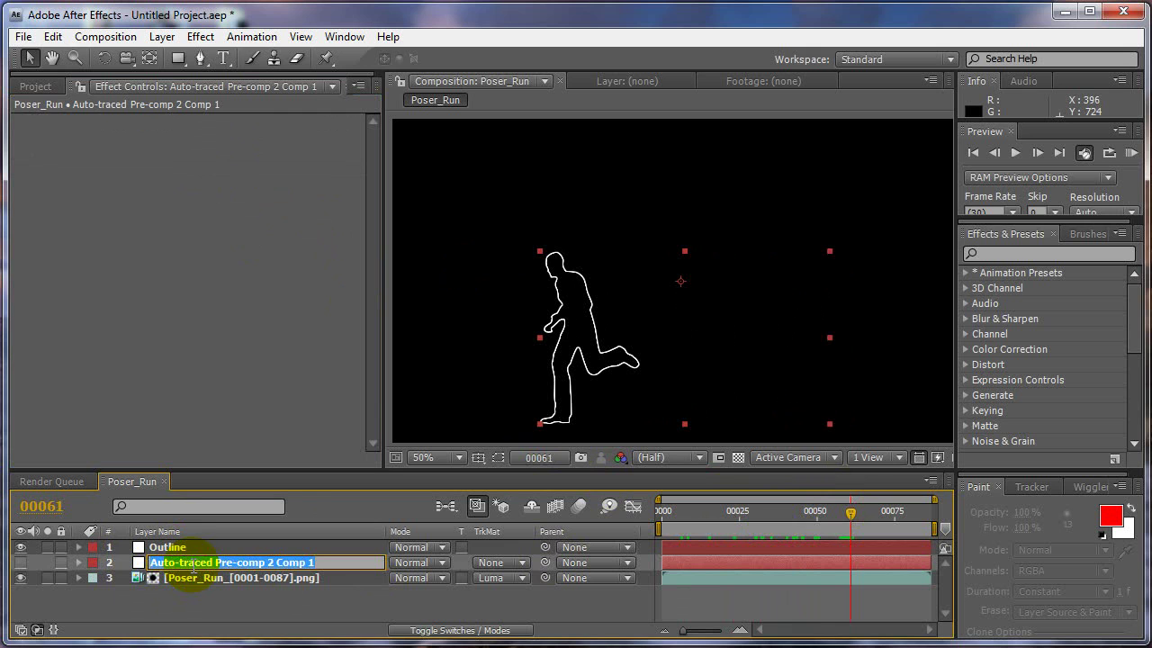
pyautogui.write('Solid')
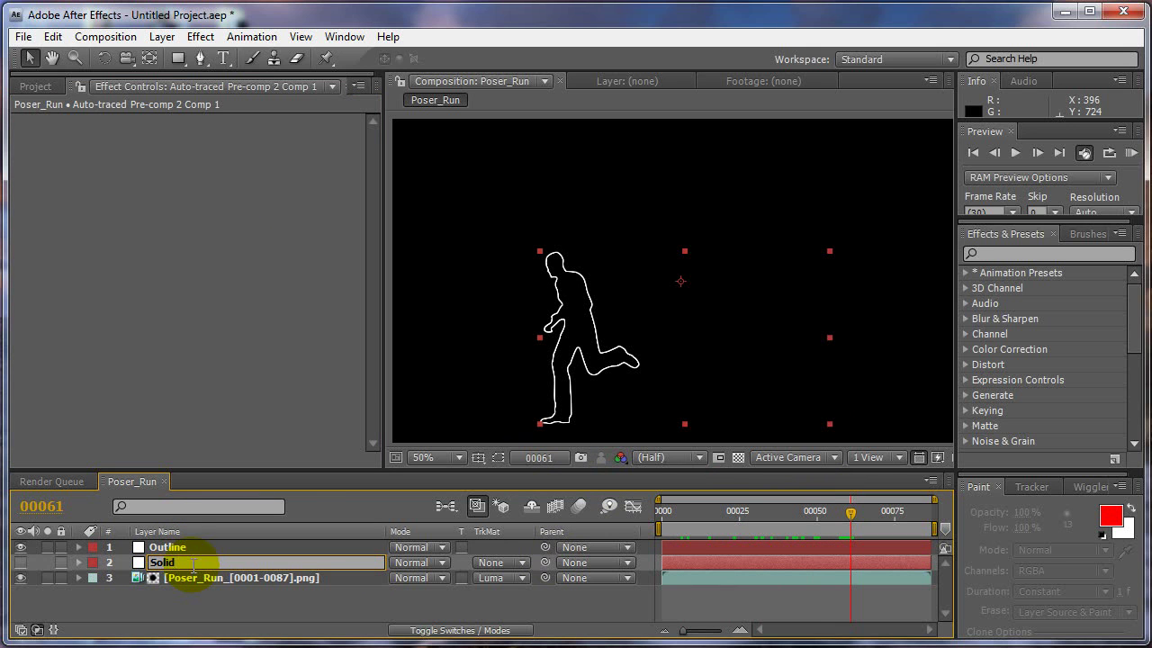
pyautogui.press('Return')
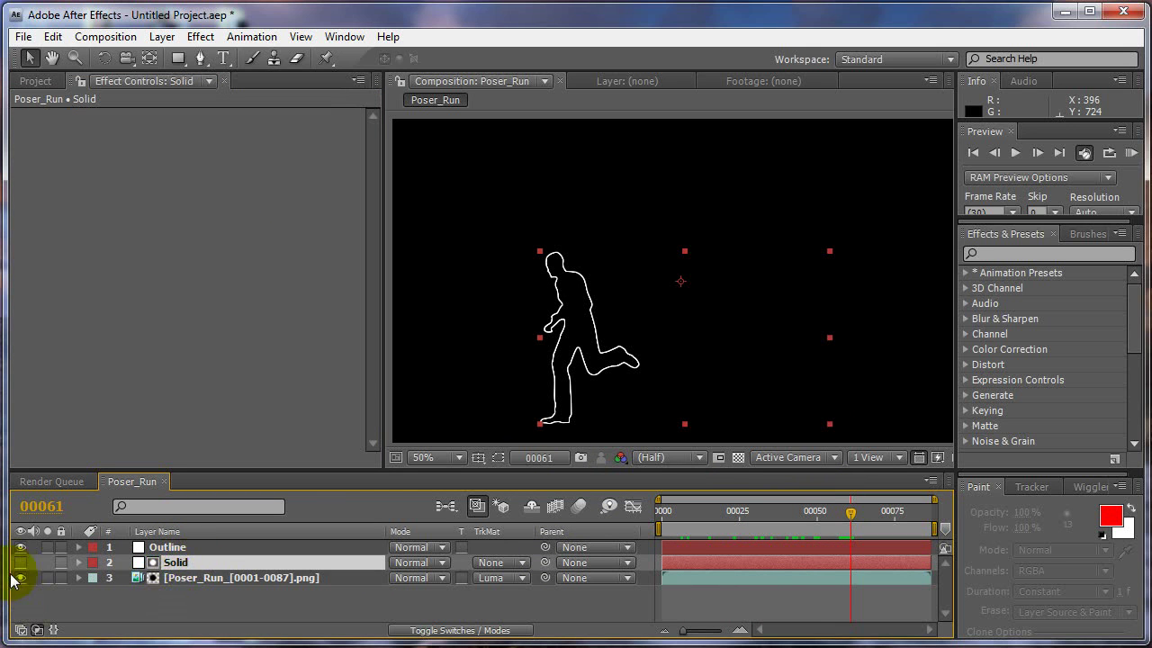
# - Toggle the Outline and Solid layers' visibility to compare the silhouette and outline
pyautogui.click(20, 547)
pyautogui.click(21, 562)
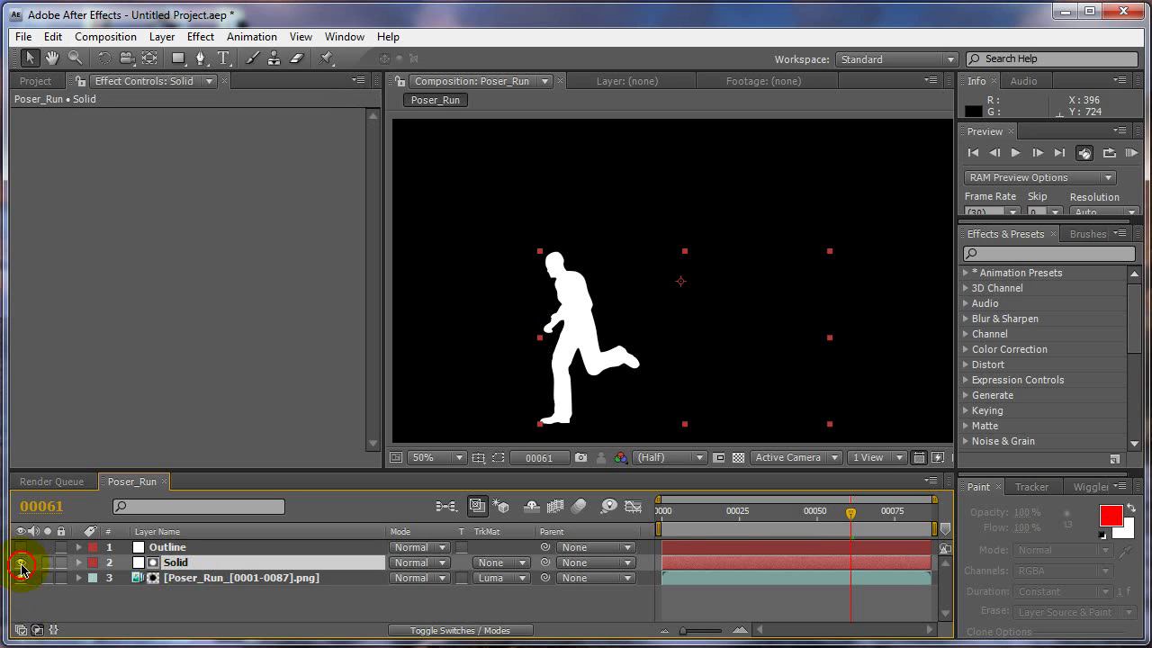
pyautogui.click(21, 562)
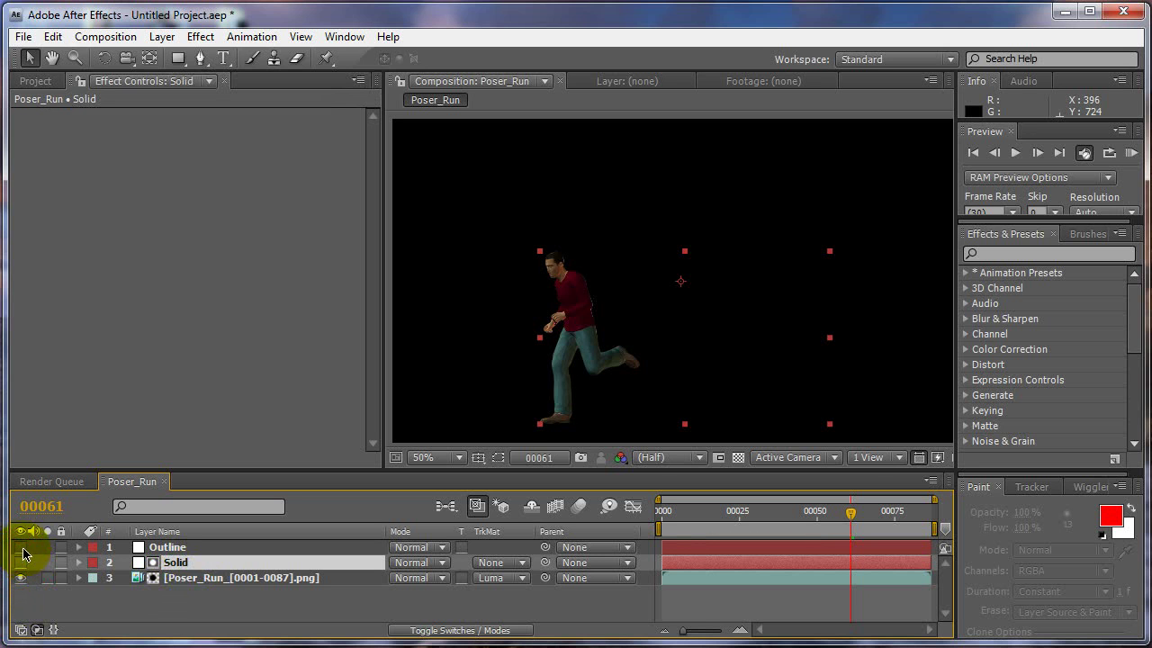
pyautogui.click(19, 548)
pyautogui.click(20, 548)
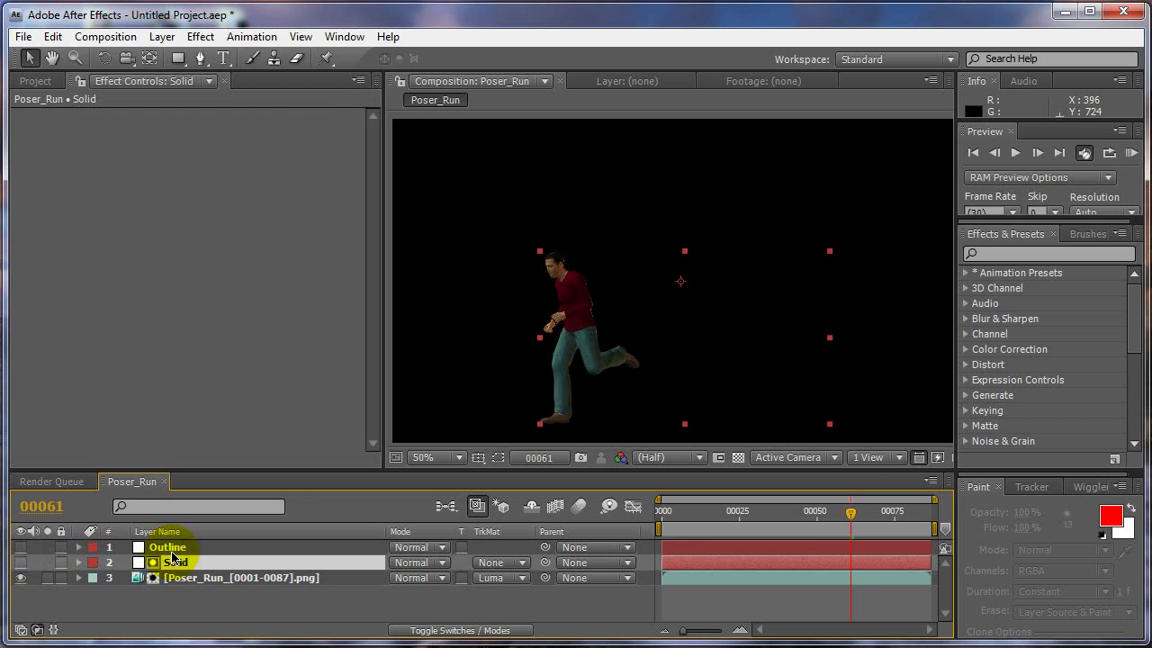
# - Move Outline below Solid and scrub to check the luma-matted runner outline
pyautogui.moveTo(157, 547); pyautogui.dragTo(167, 570)
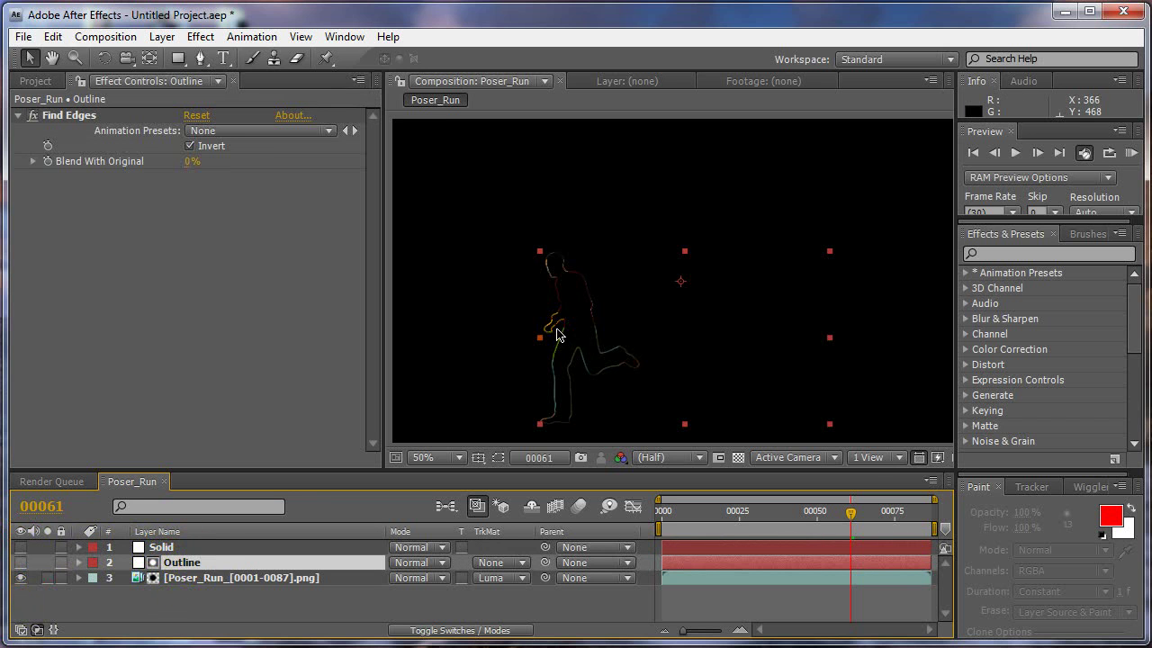
pyautogui.press('.')
pyautogui.press(',')
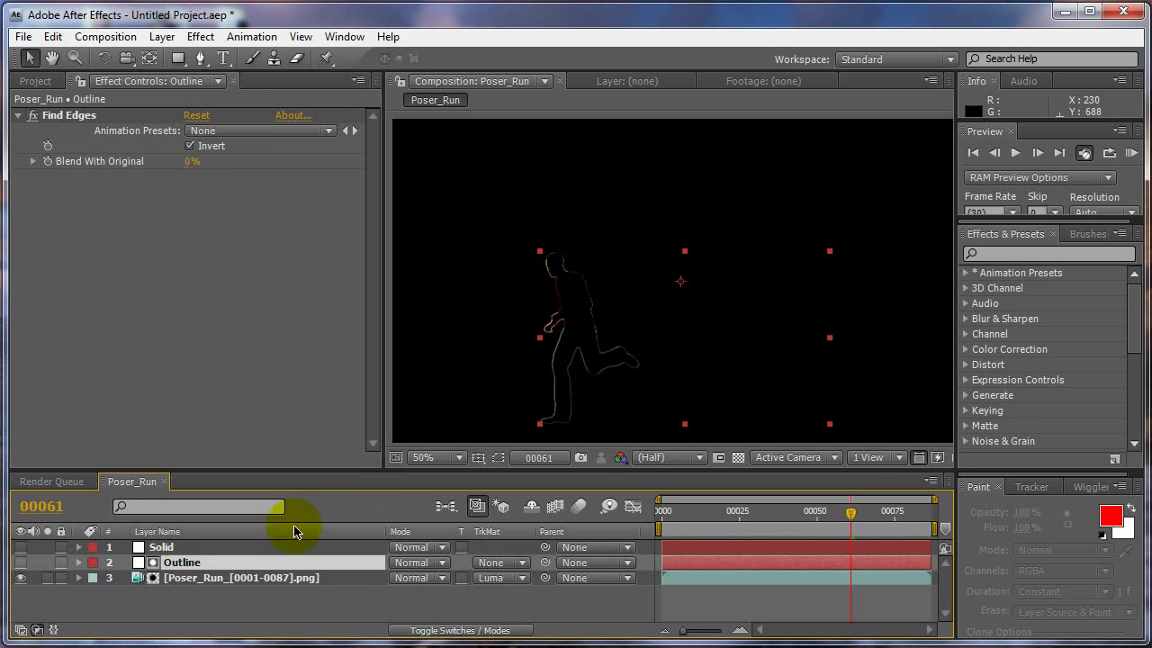
pyautogui.click(21, 563)
pyautogui.click(21, 562)
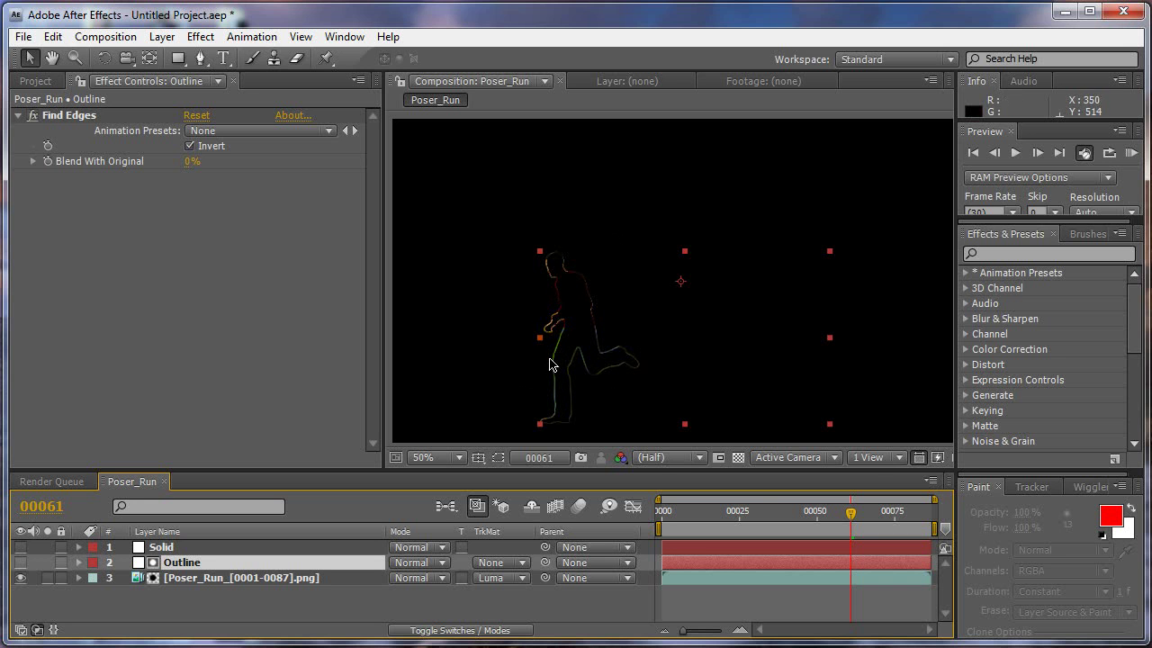
pyautogui.moveTo(693, 502); pyautogui.dragTo(846, 495)
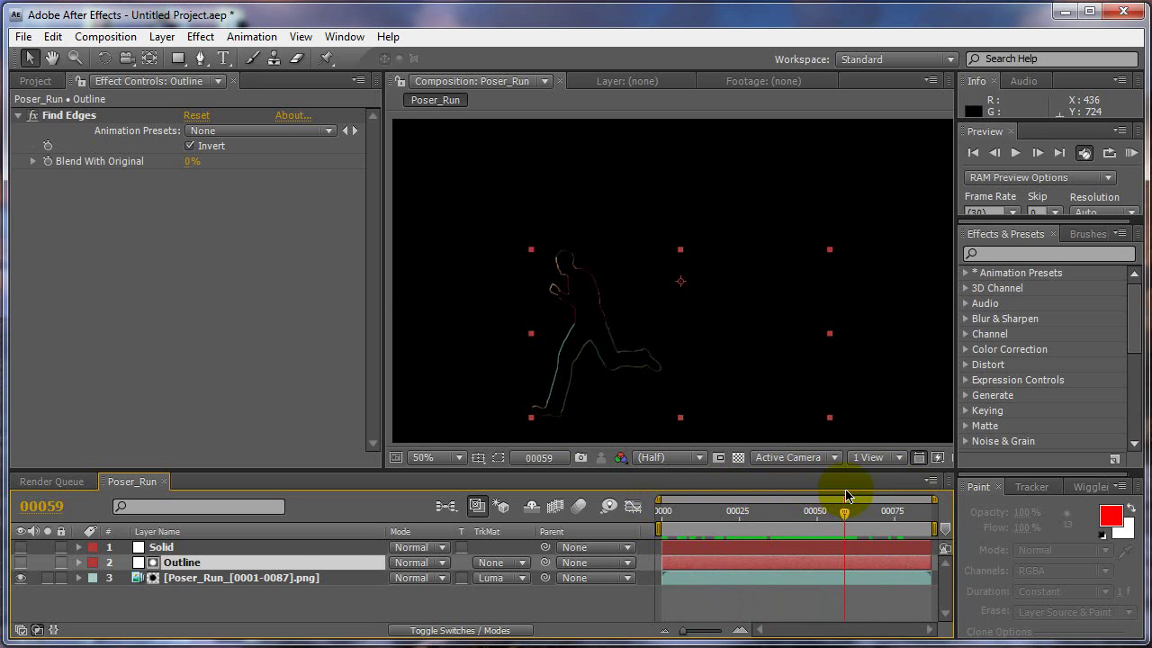
# - Duplicate the runner footage and pre-compose one copy with Solid as 'Solid Color'
pyautogui.click(209, 581)
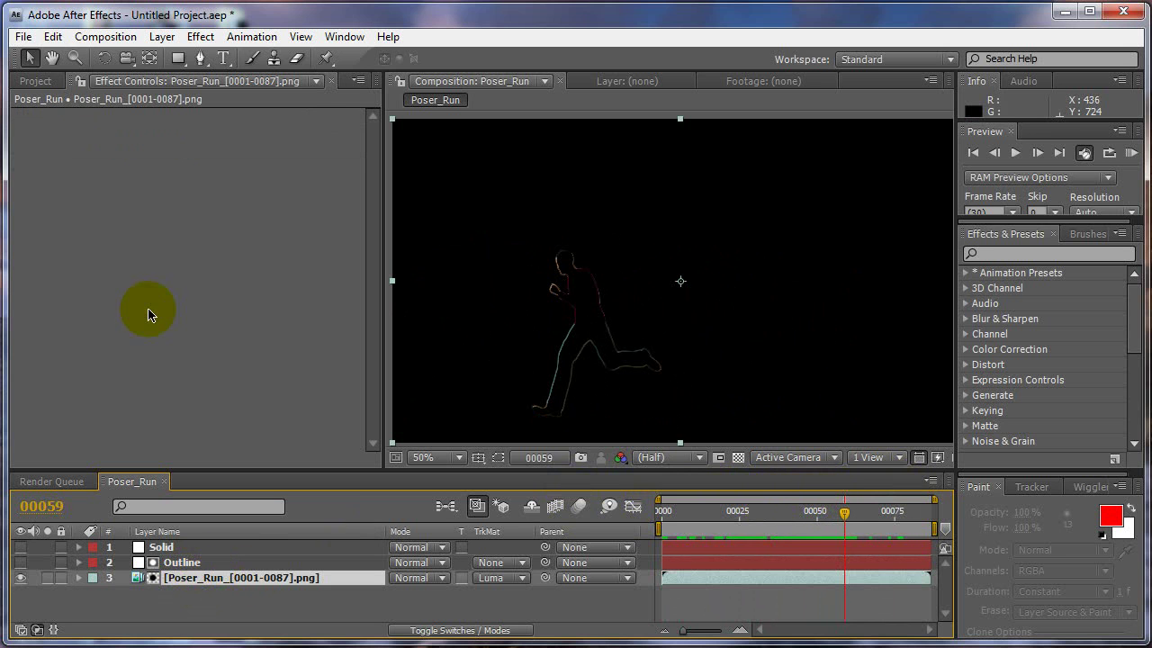
pyautogui.click(54, 38)
pyautogui.click(79, 212)
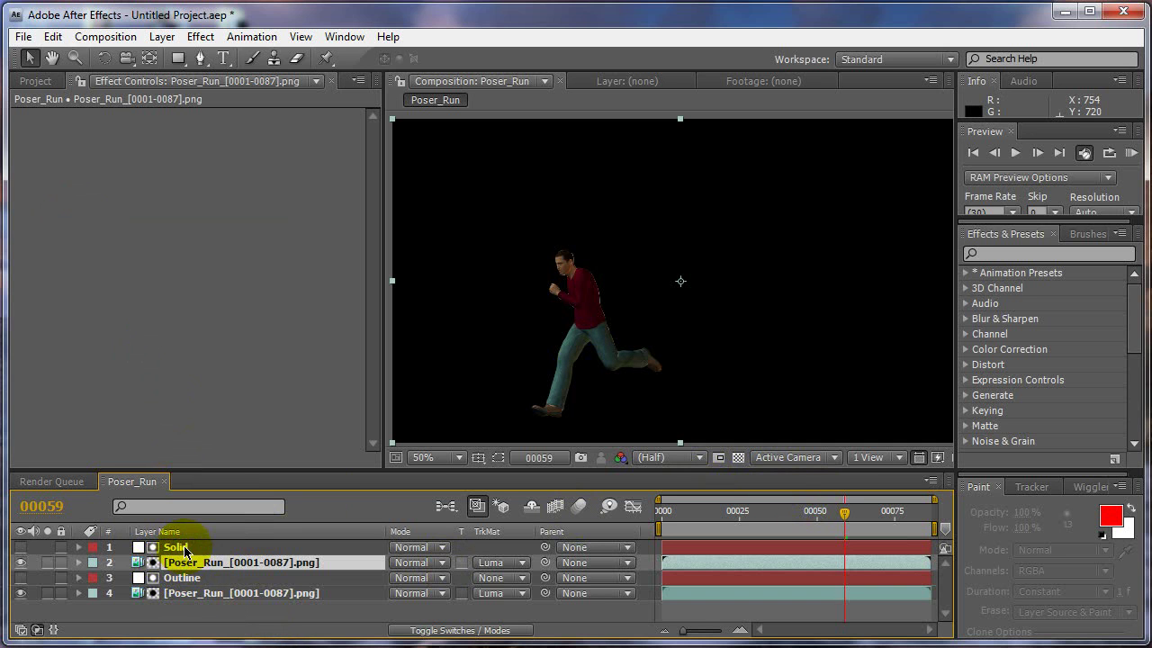
pyautogui.keyDown('shift'); pyautogui.click(180, 546); pyautogui.keyUp('shift')
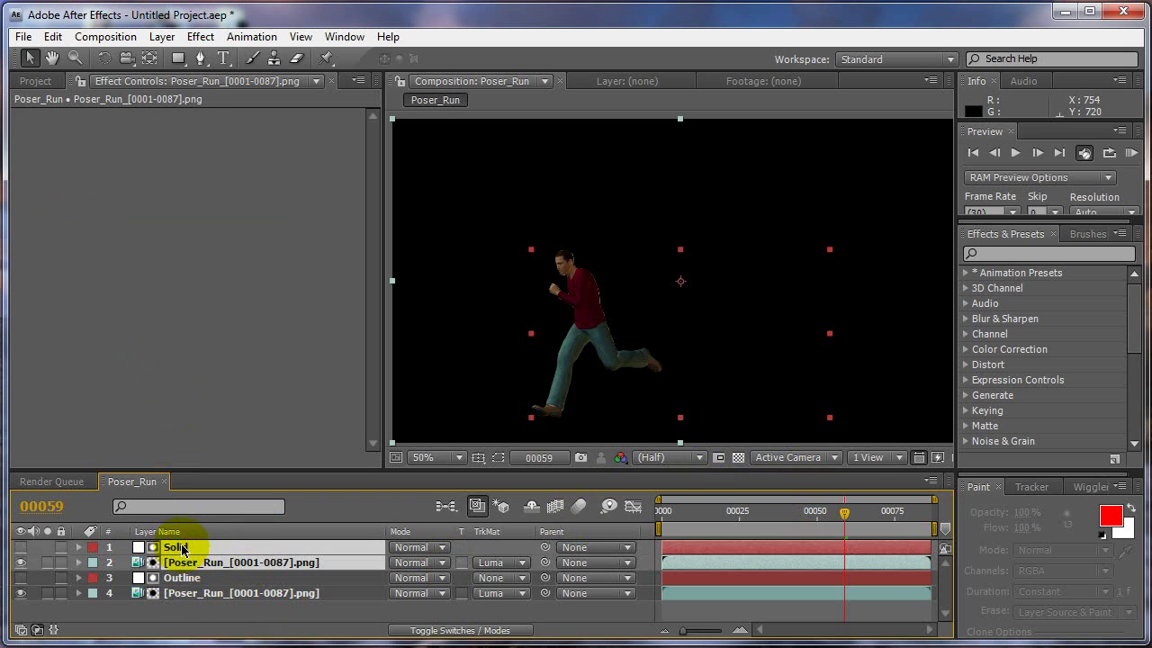
pyautogui.click(163, 36)
pyautogui.click(210, 609)
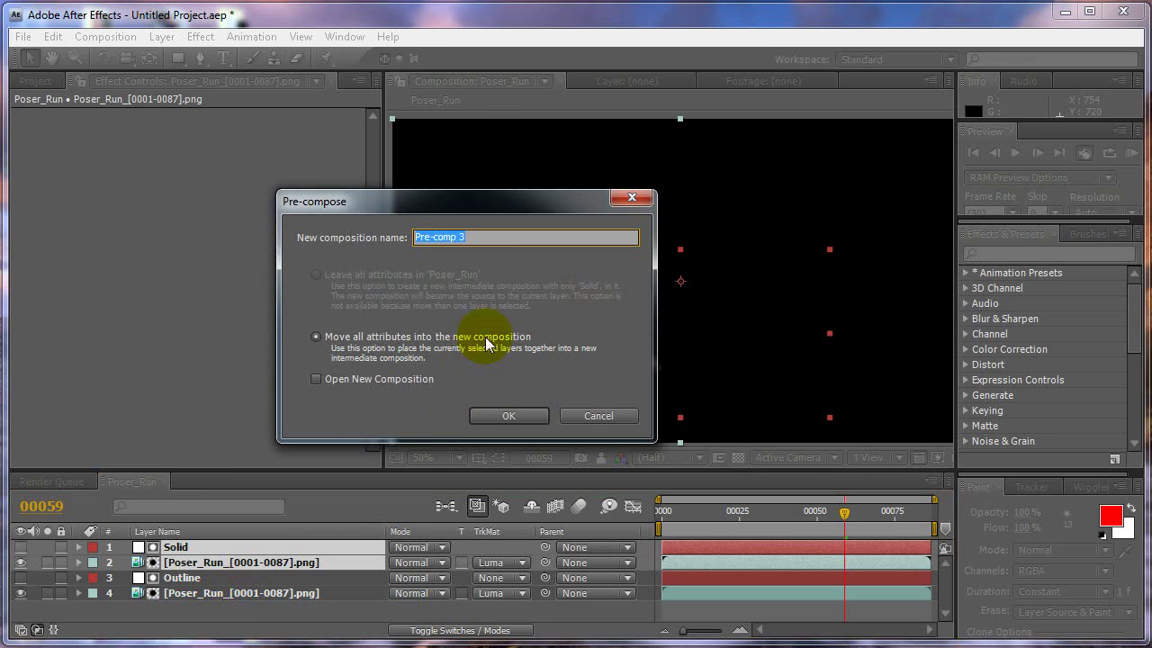
pyautogui.write('So')
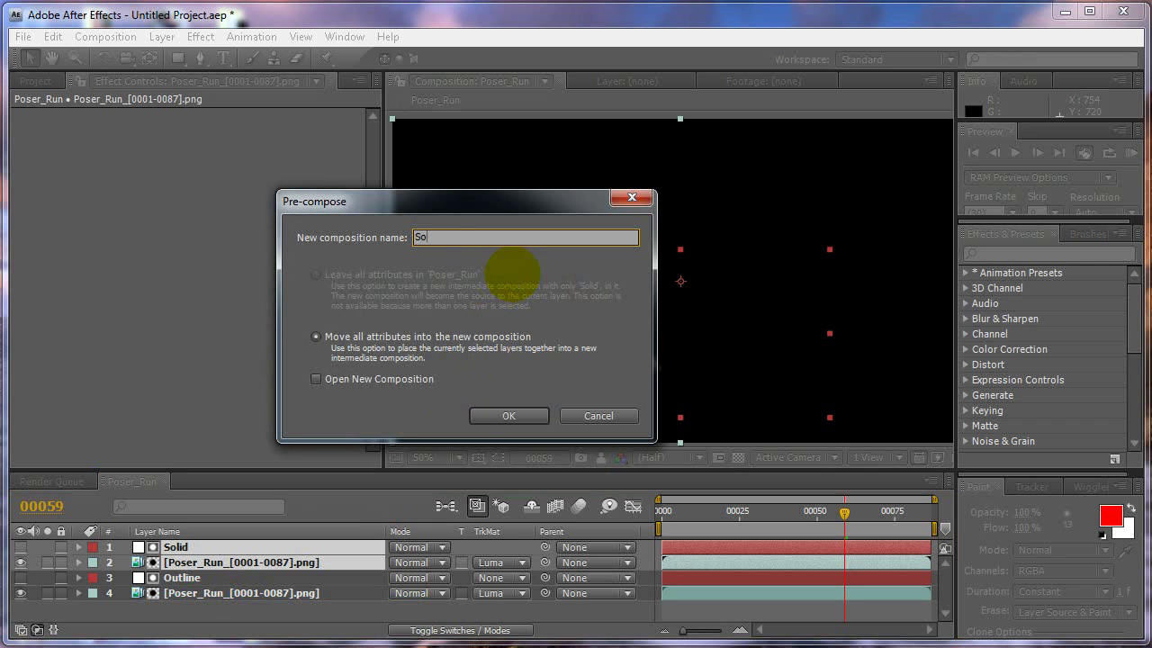
pyautogui.write('lid Color')
pyautogui.press('Return')
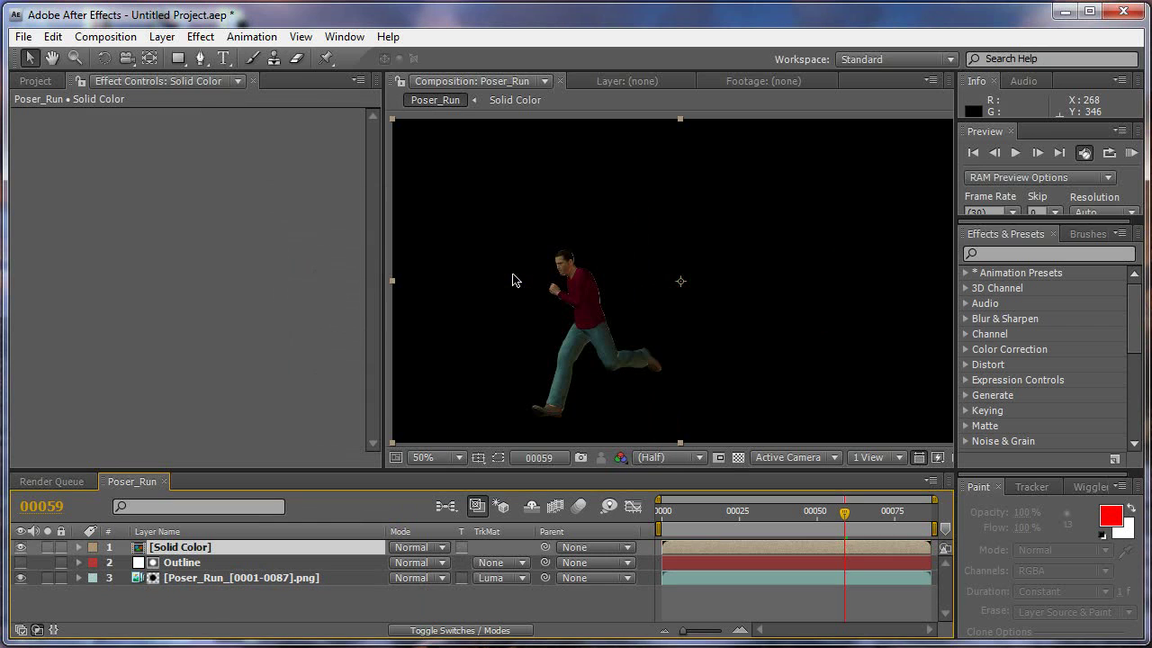
# - Pre-compose the Outline layer and the remaining footage copy as 'Outline Color'
pyautogui.moveTo(180, 606); pyautogui.dragTo(226, 569)
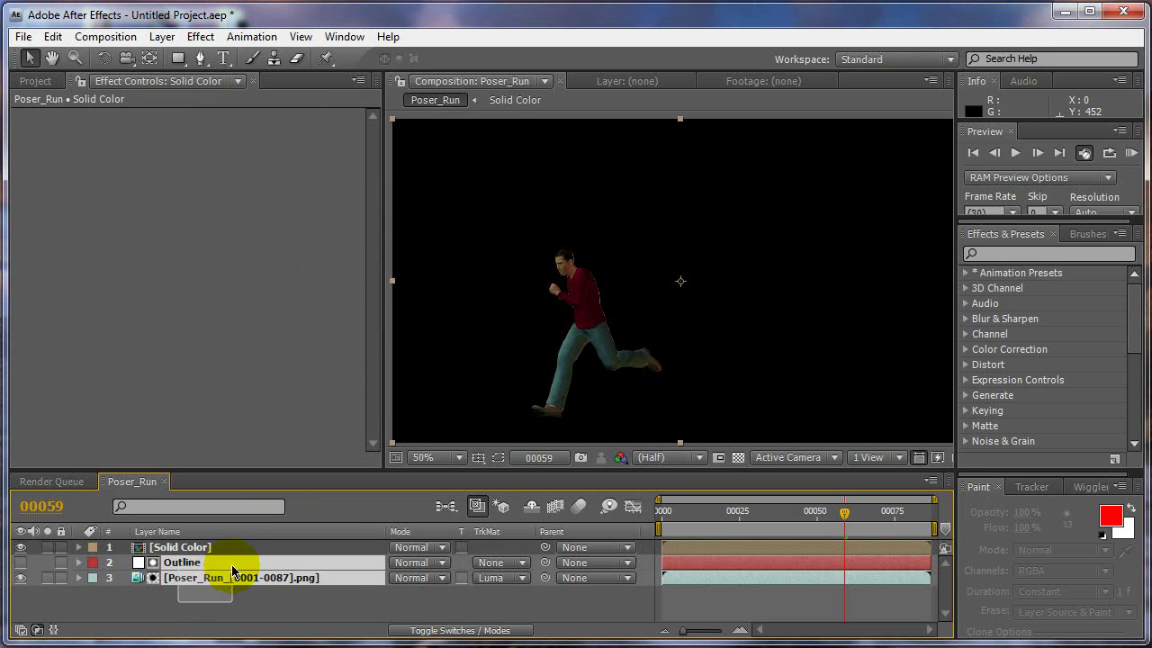
pyautogui.click(21, 547)
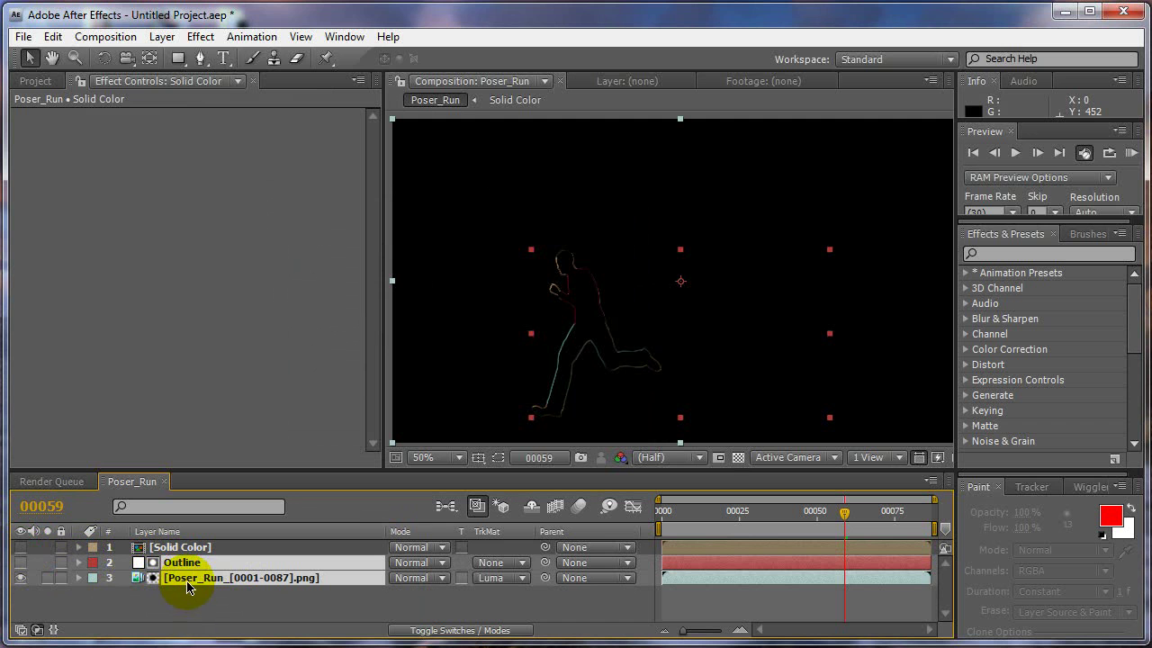
pyautogui.click(161, 36)
pyautogui.click(226, 611)
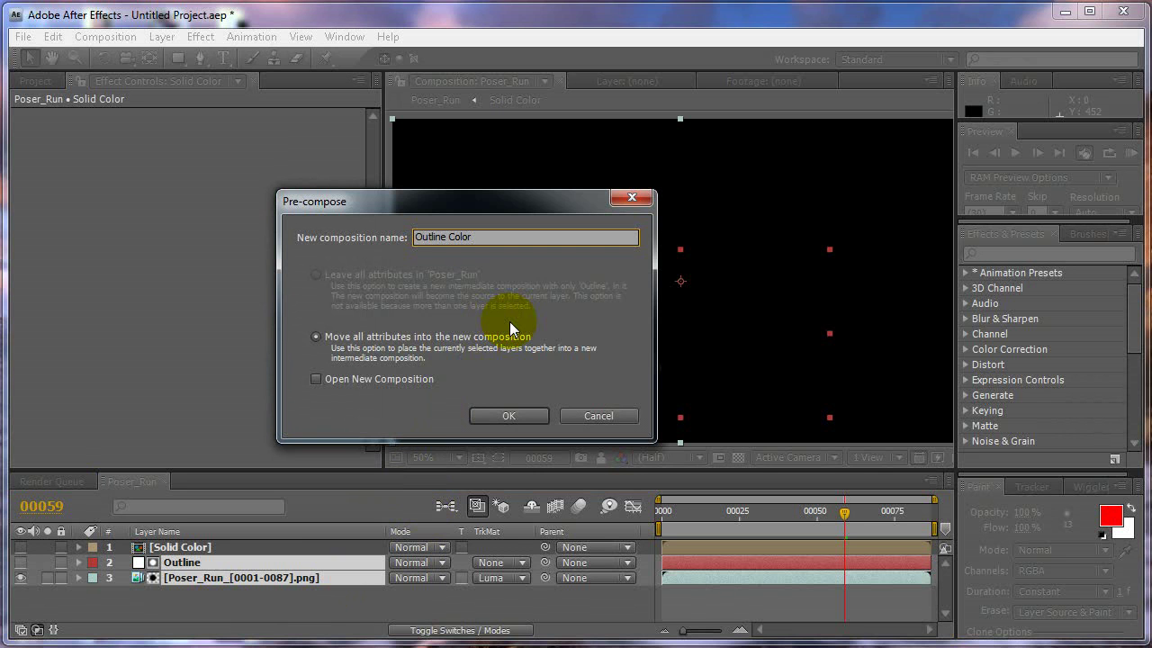
pyautogui.press('Return')
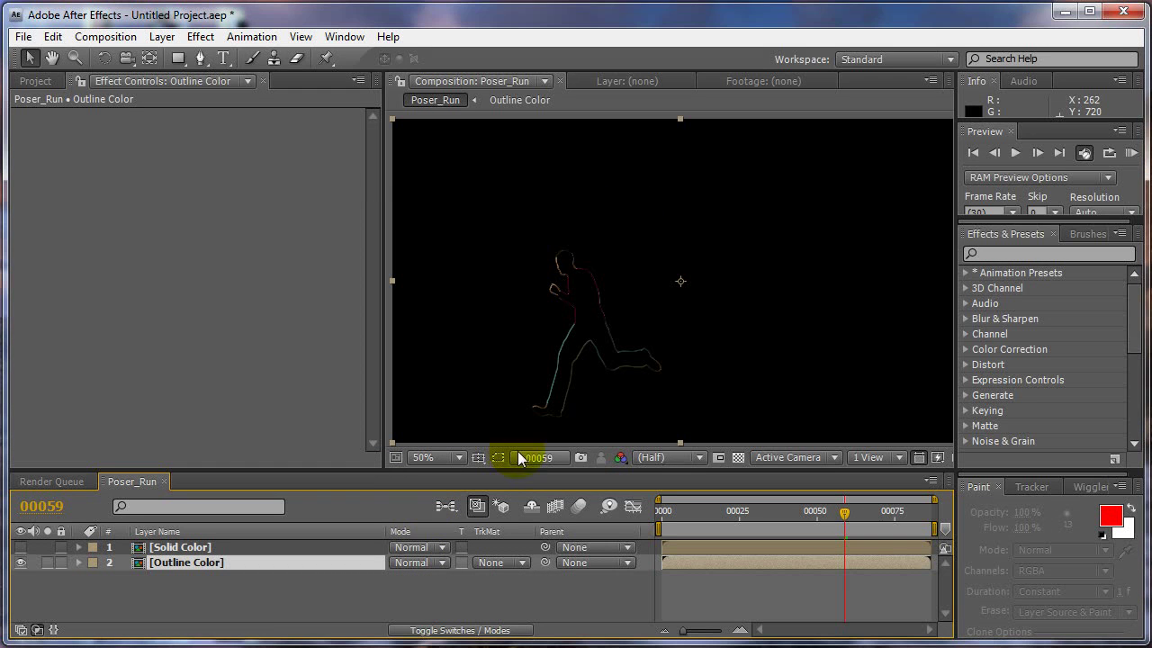
# - Scrub through frames while toggling Solid Color, leaving it hidden so only the outline shows
pyautogui.click(715, 517)
pyautogui.moveTo(717, 520); pyautogui.dragTo(811, 512)
pyautogui.click(20, 547)
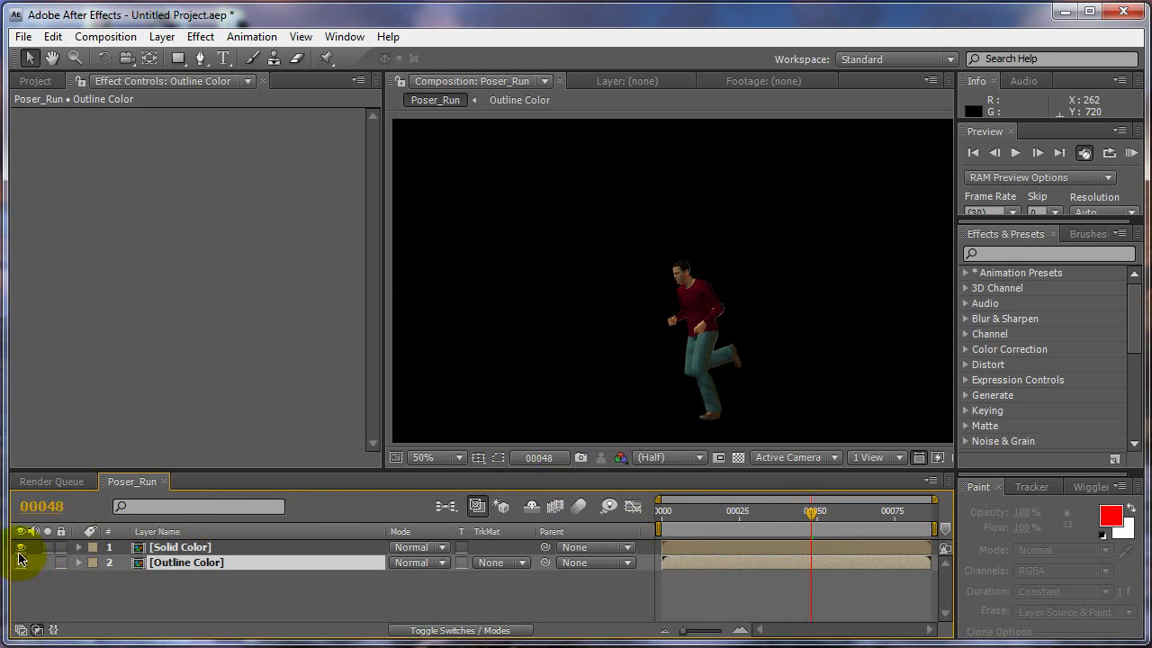
pyautogui.keyDown('alt'); pyautogui.click(22, 563); pyautogui.keyUp('alt')
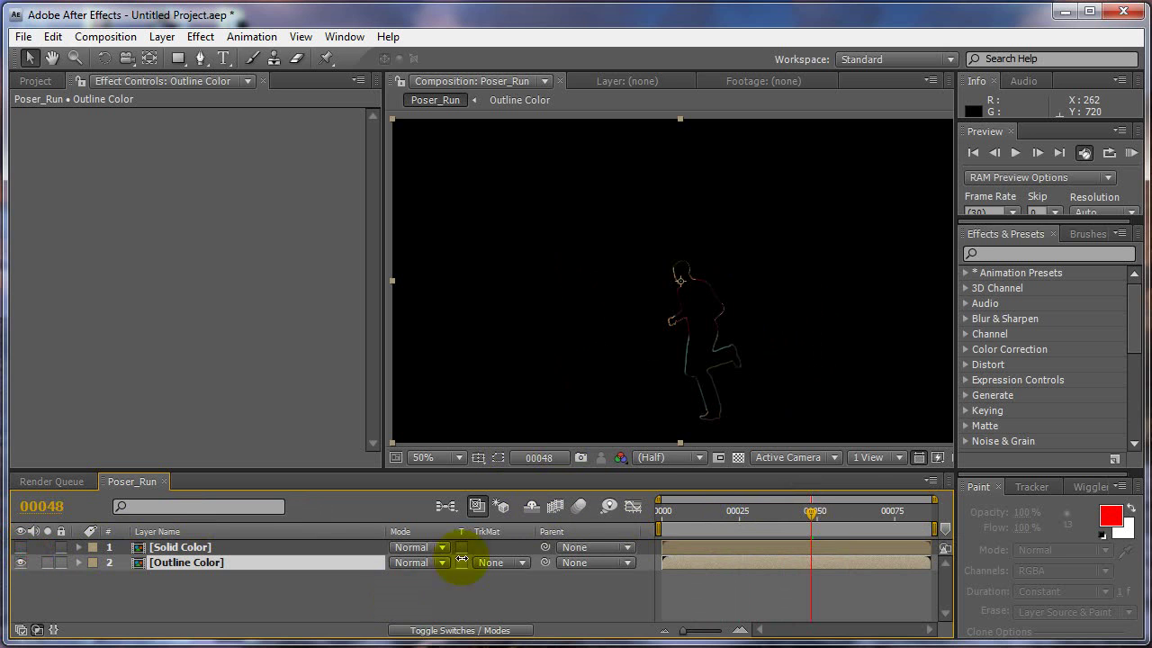
pyautogui.keyDown('alt'); pyautogui.click(20, 558); pyautogui.keyUp('alt')
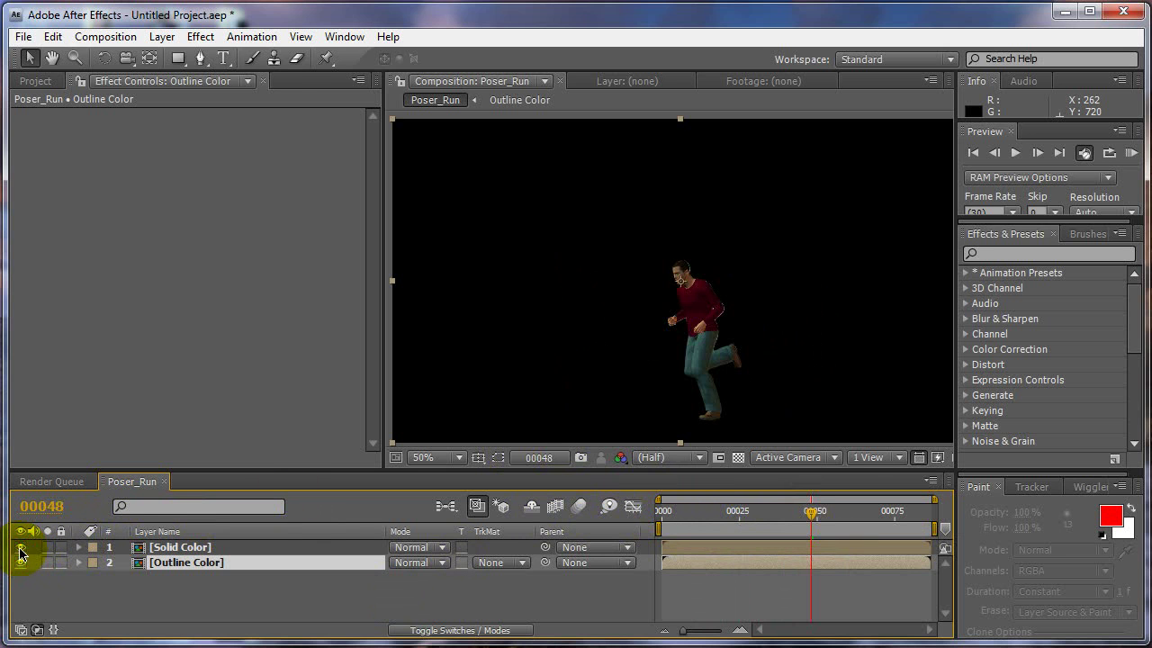
pyautogui.moveTo(694, 511)
pyautogui.mouseDown()
pyautogui.moveTo(887, 510)
pyautogui.moveTo(732, 512)
pyautogui.moveTo(792, 511)
pyautogui.mouseUp()
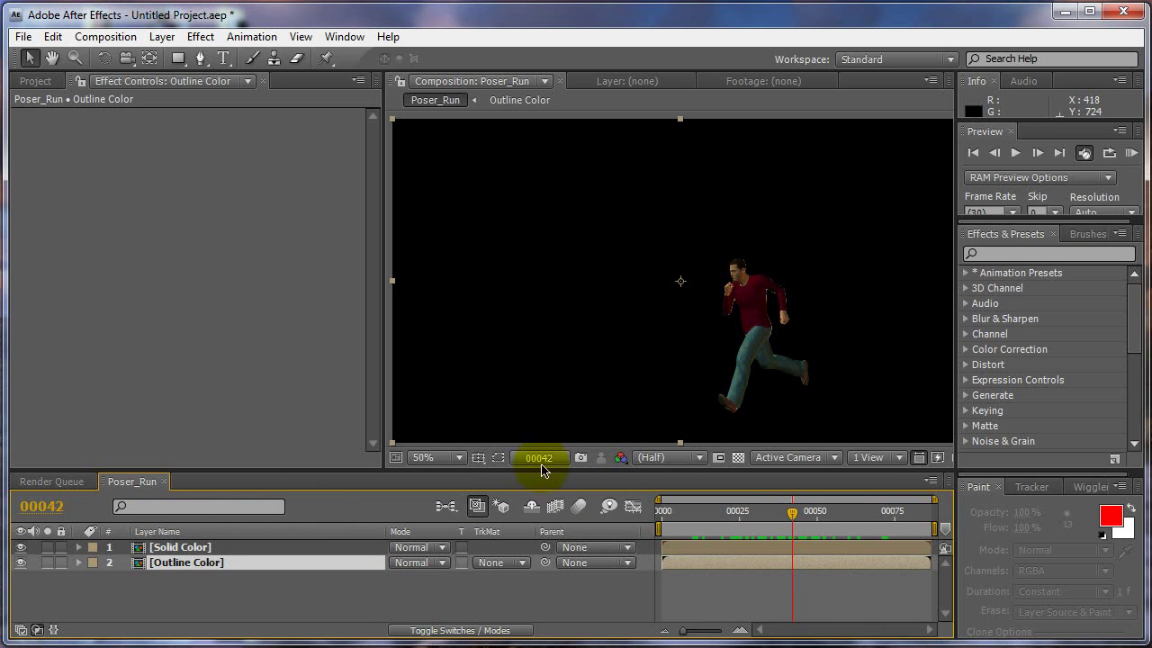
pyautogui.click(21, 548)
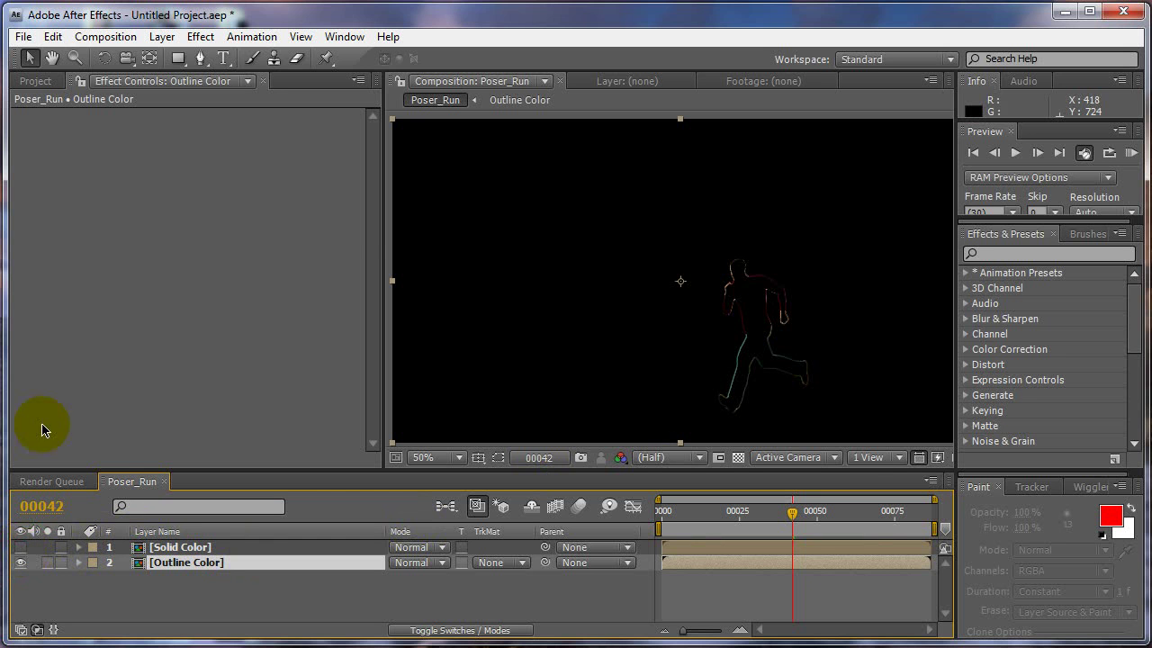
# - Add Poser_Run_[0001-0087].png to the comp and set Outline Color to Add blending
pyautogui.click(36, 81)
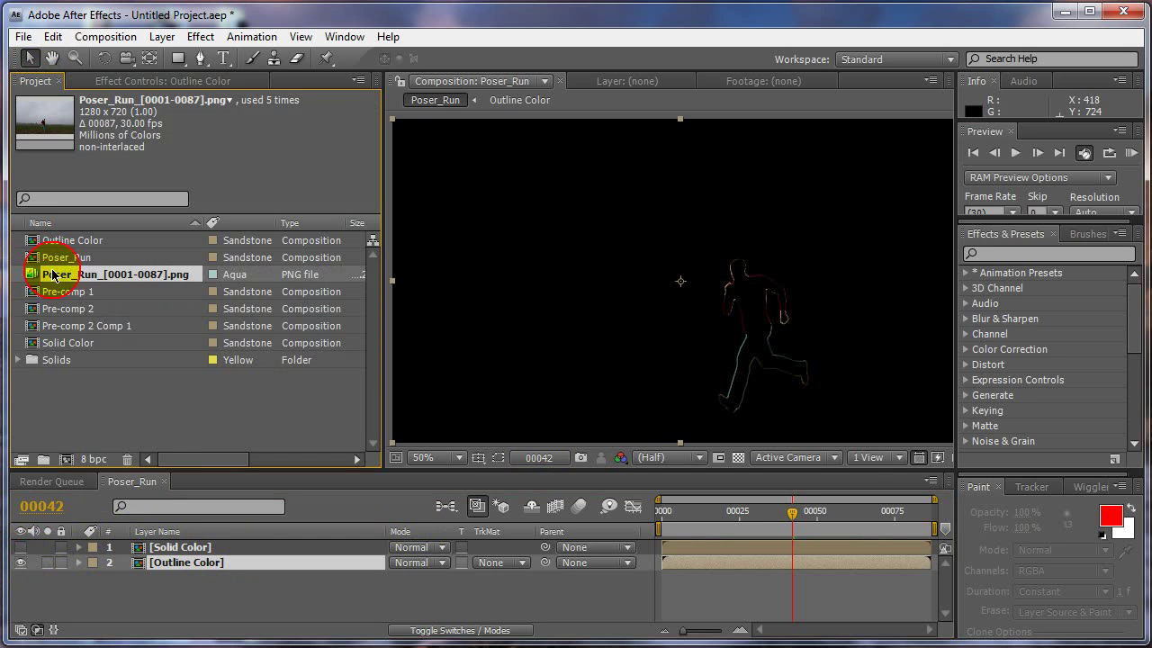
pyautogui.moveTo(52, 274); pyautogui.dragTo(159, 593)
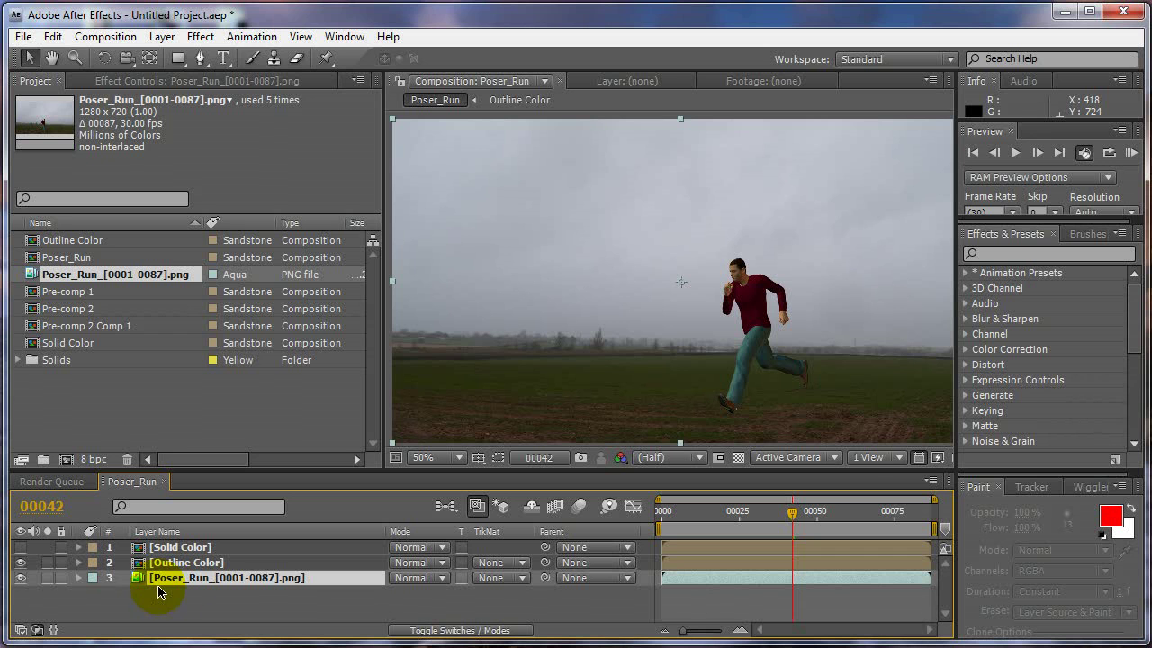
pyautogui.click(181, 564)
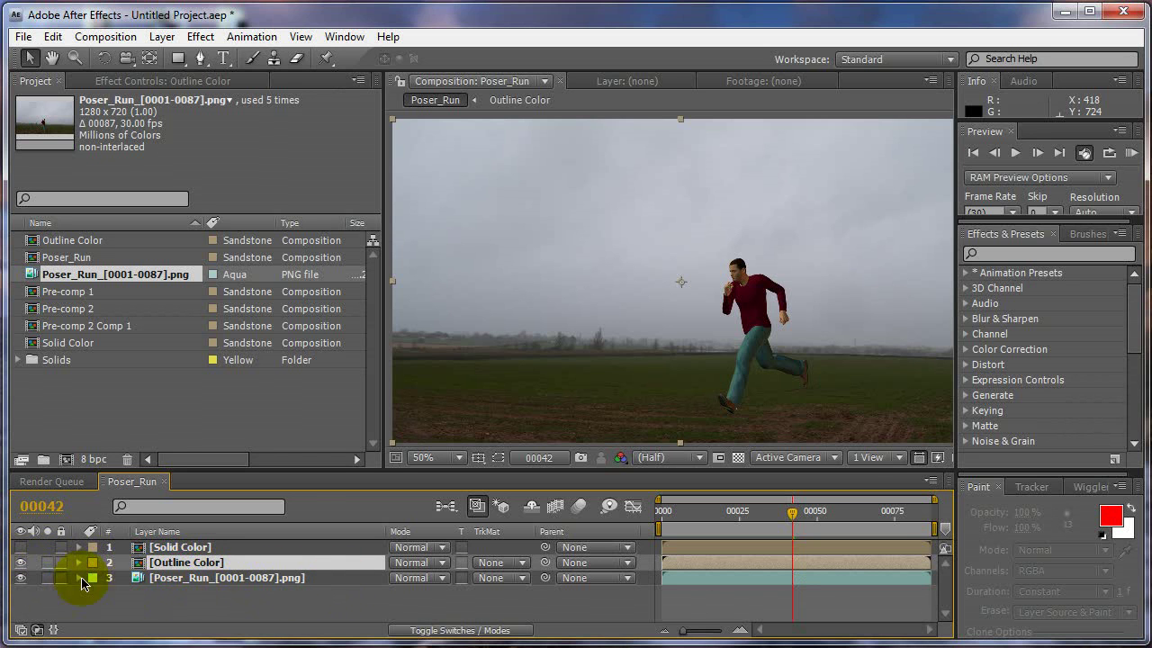
pyautogui.click(409, 562)
pyautogui.click(429, 272)
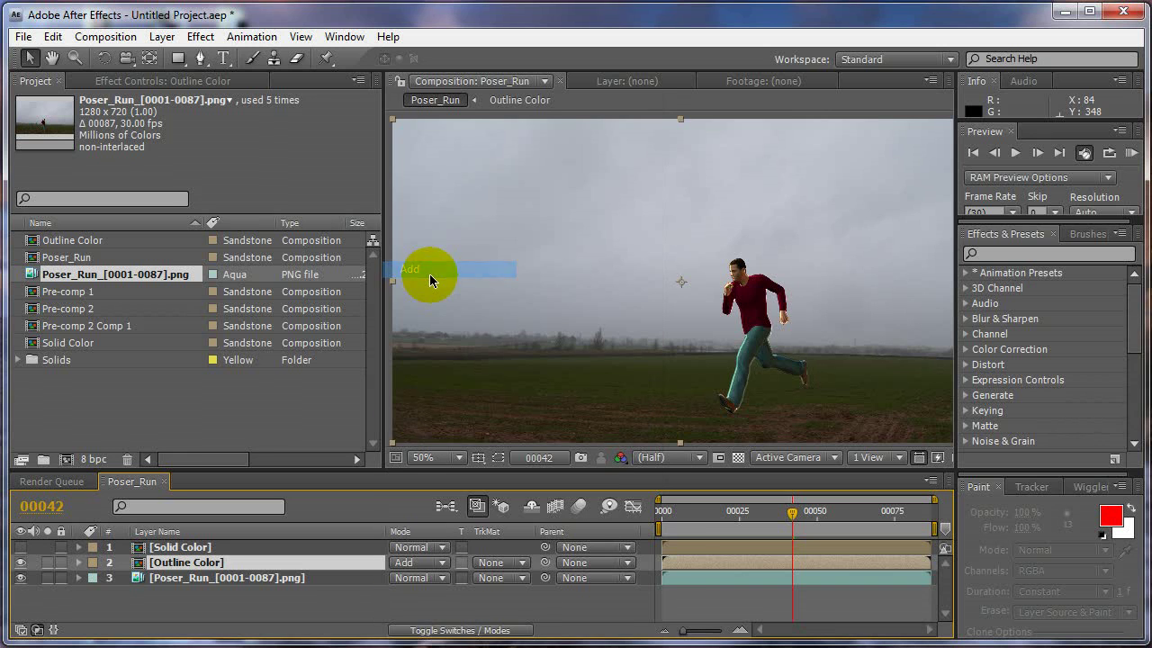
pyautogui.moveTo(792, 511); pyautogui.dragTo(839, 511)
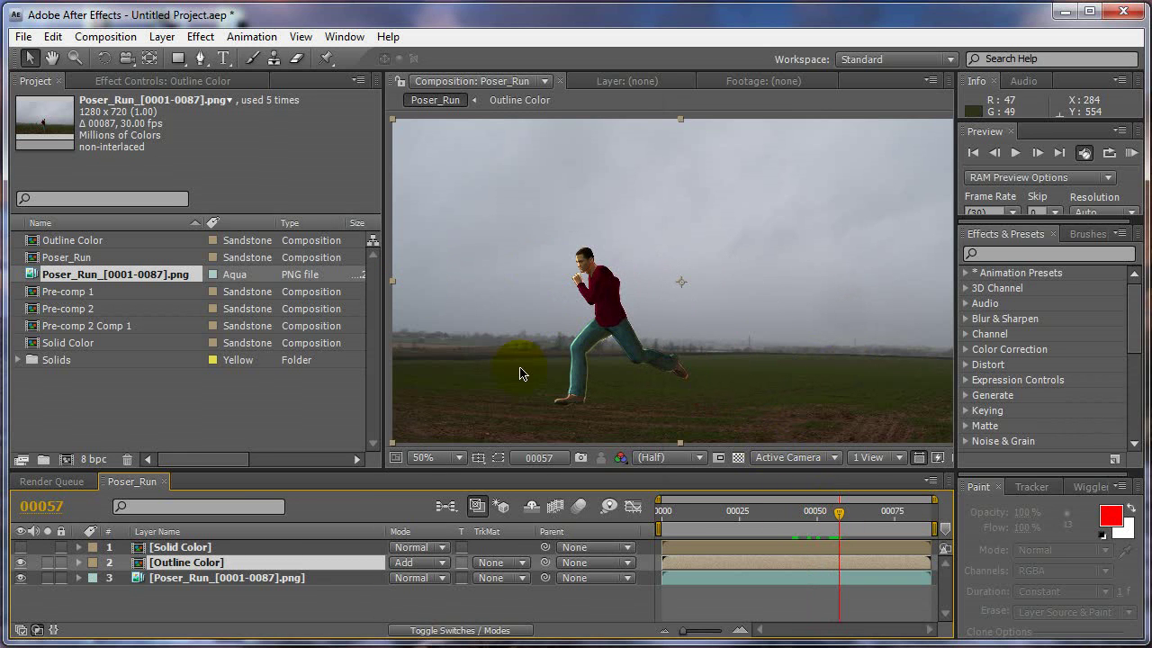
# - Try Add blending on the Solid Color layer, then hide it again
pyautogui.click(20, 547)
pyautogui.click(414, 547)
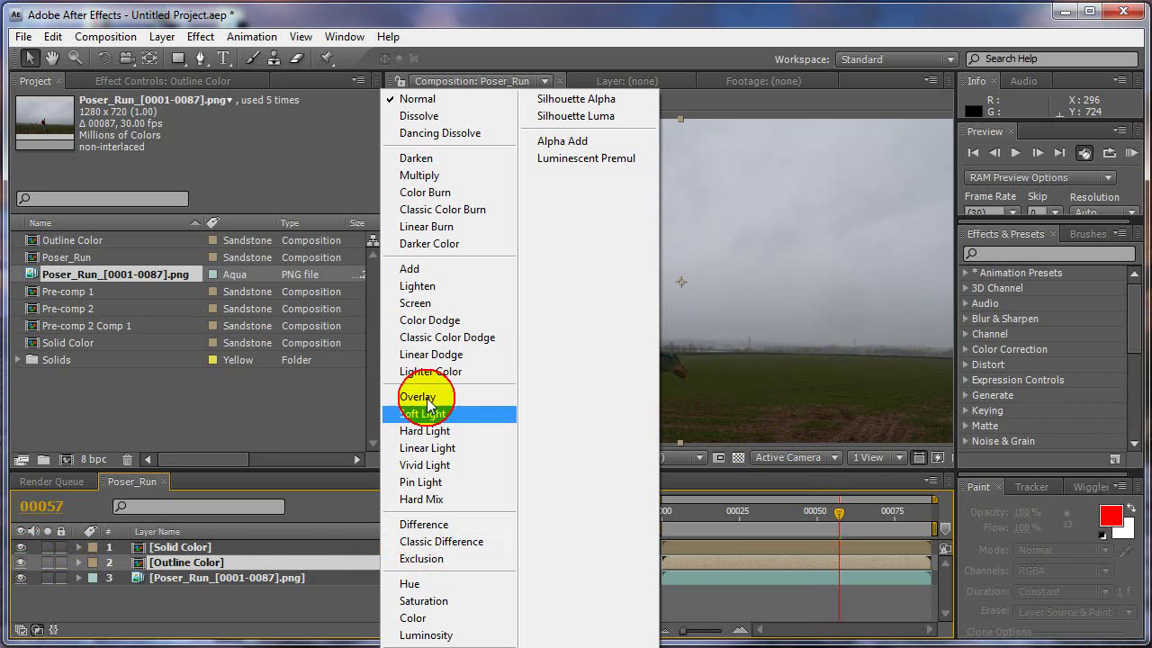
pyautogui.click(438, 273)
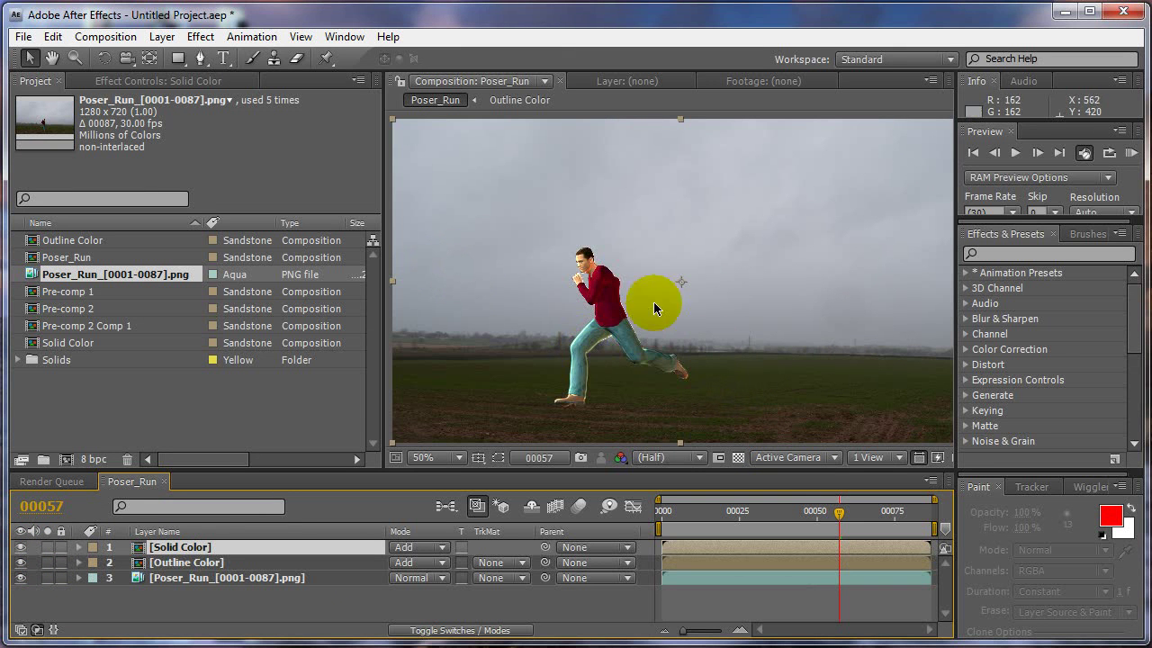
pyautogui.click(19, 549)
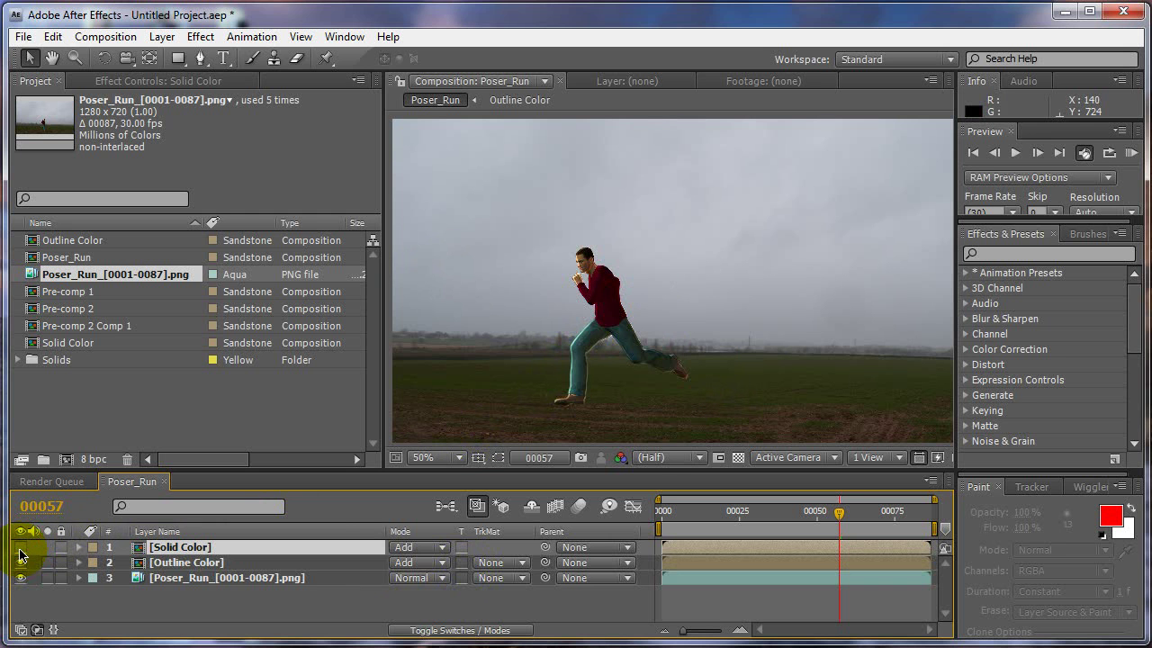
# - Reset Solid Color and Outline Color to Normal blending and review to frame 00052
pyautogui.click(442, 547)
pyautogui.click(437, 101)
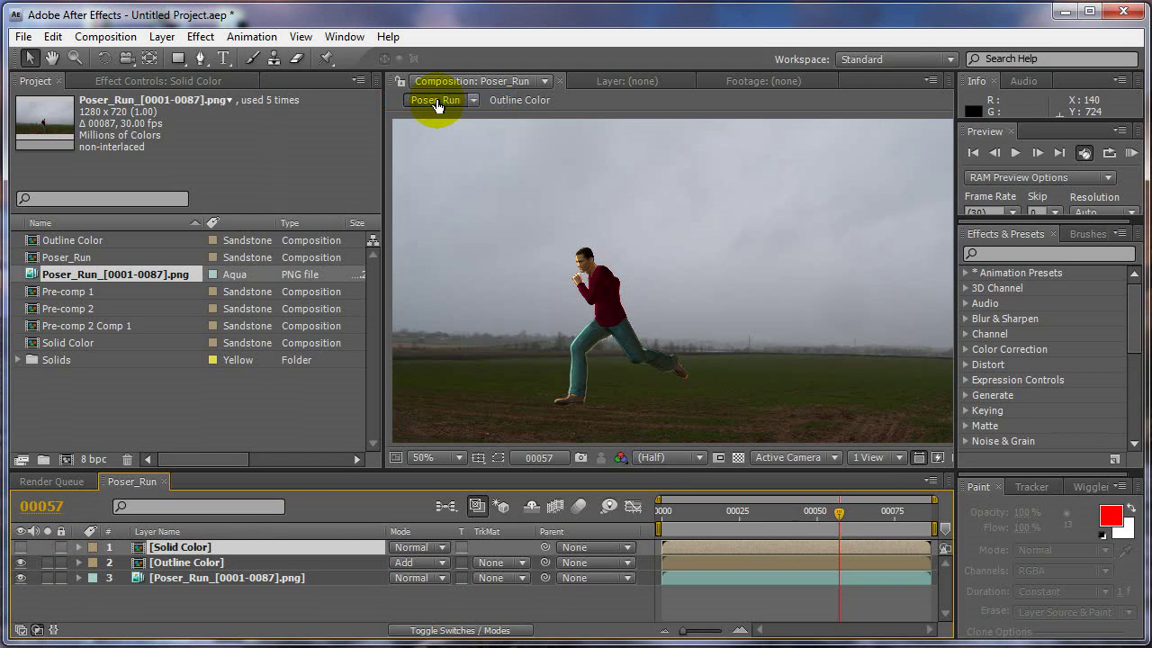
pyautogui.click(214, 564)
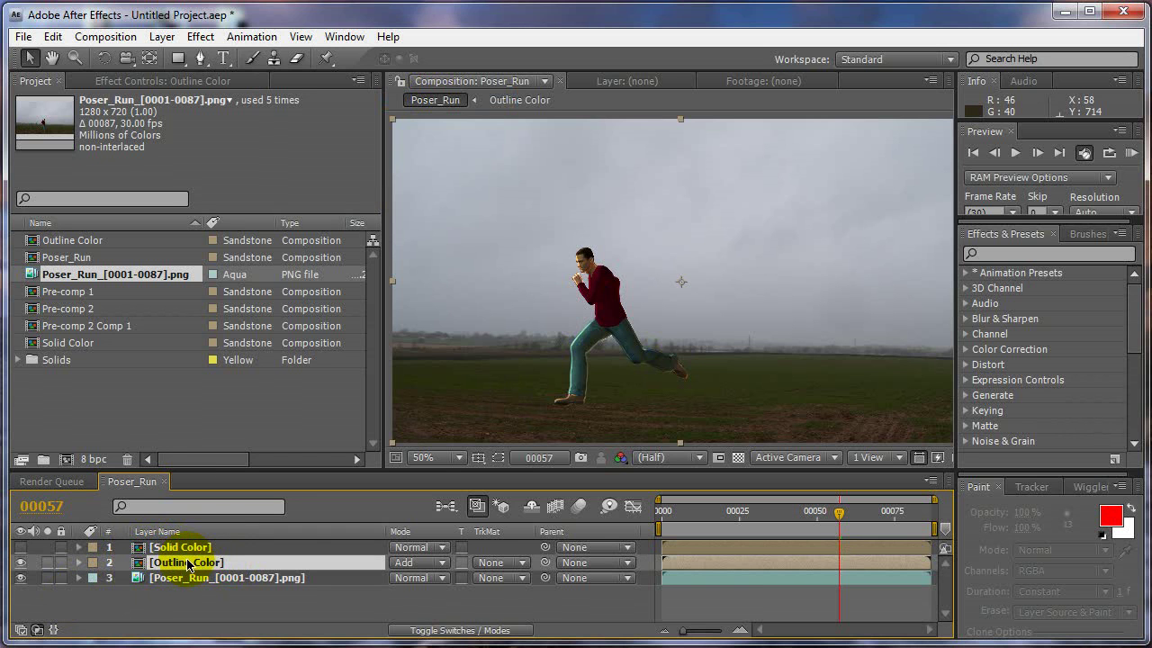
pyautogui.click(403, 564)
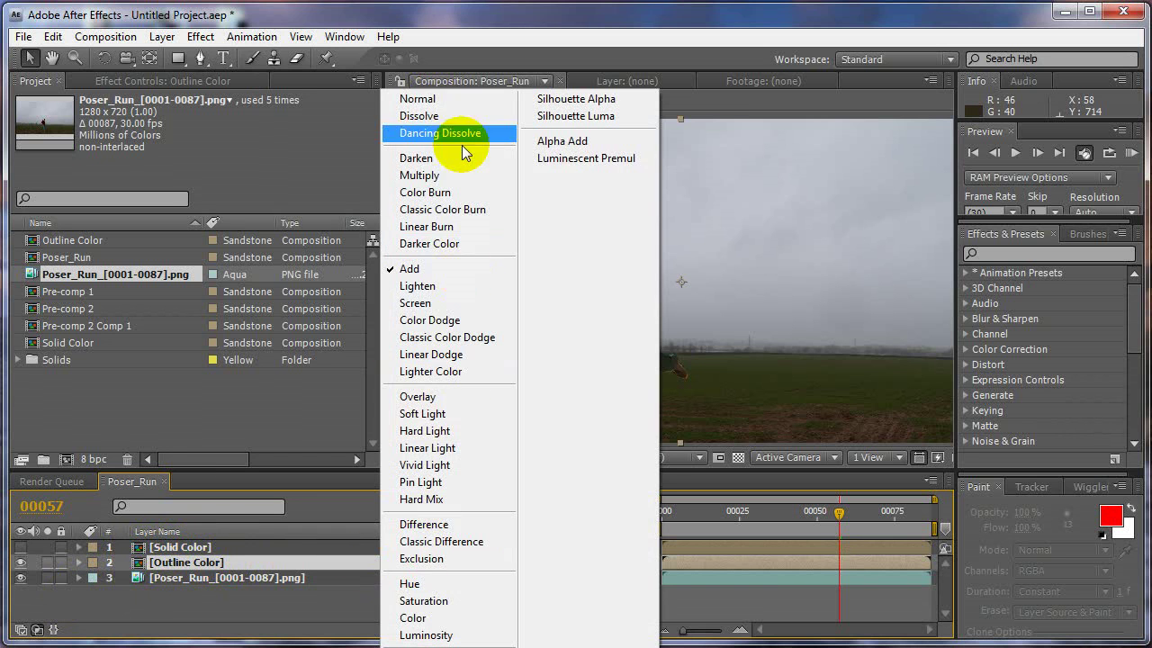
pyautogui.click(442, 95)
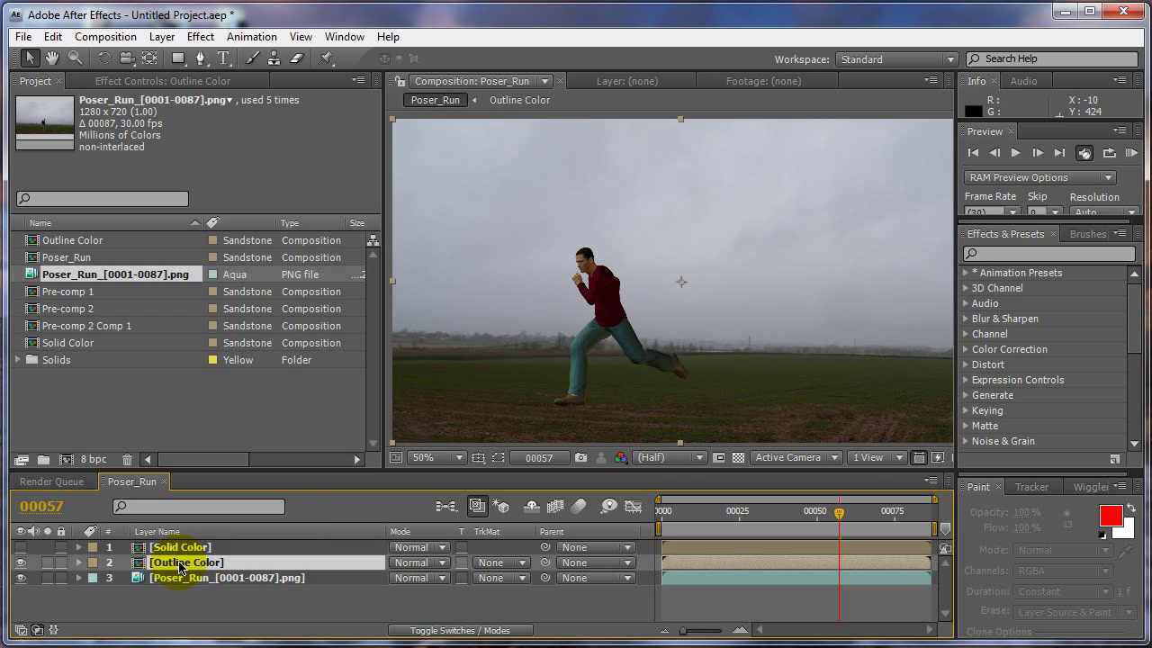
pyautogui.moveTo(734, 512); pyautogui.dragTo(823, 518)
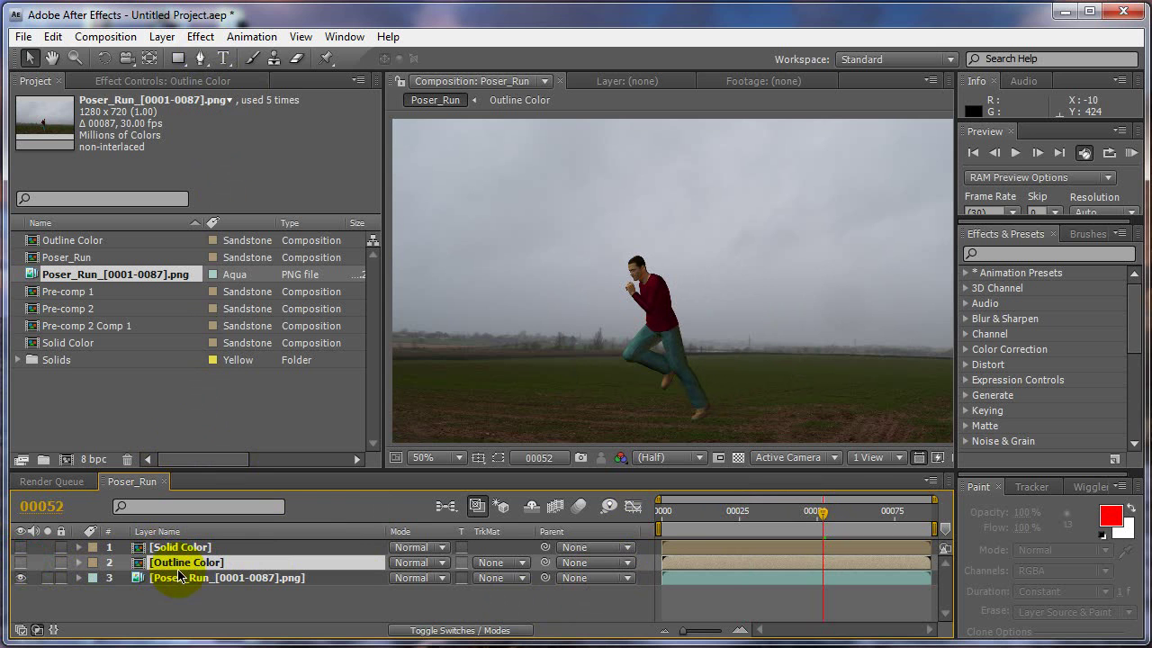
# - Create a comp-sized black solid layer on top of Poser_Run
pyautogui.click(162, 36)
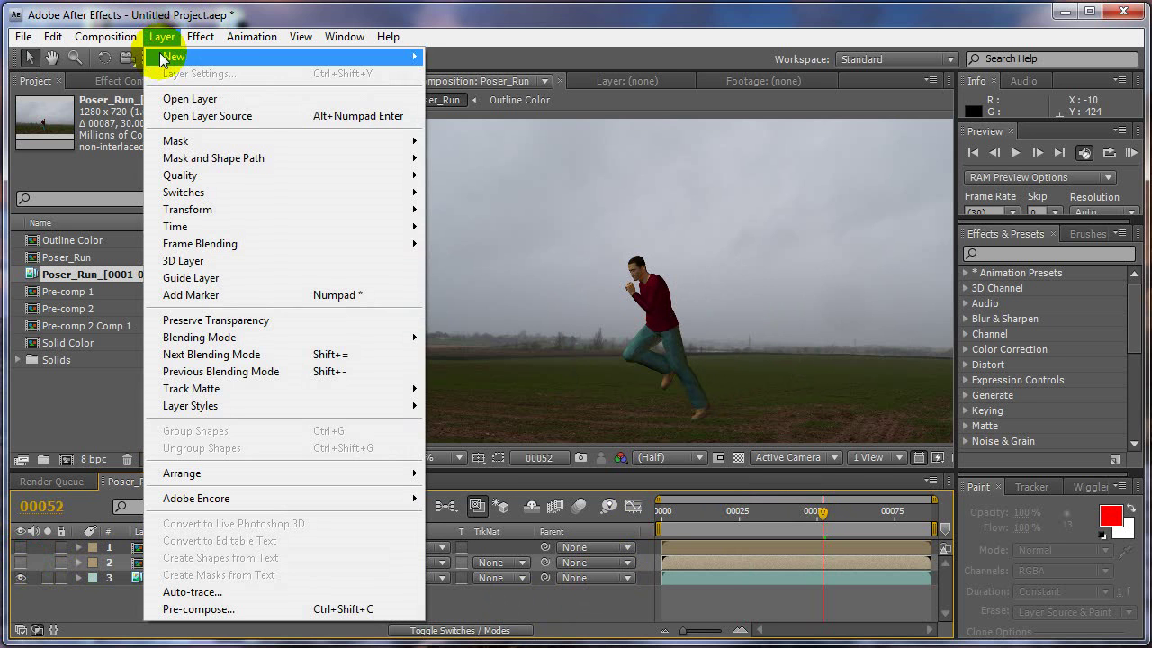
pyautogui.moveTo(175, 60)
pyautogui.click(454, 73)
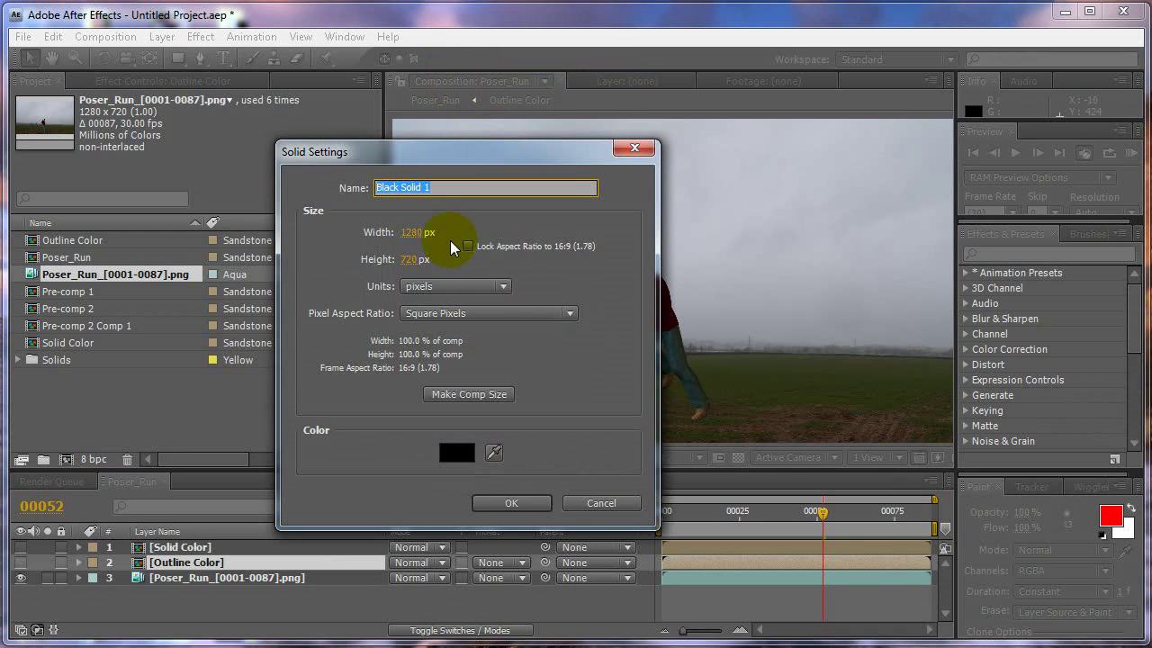
pyautogui.click(486, 394)
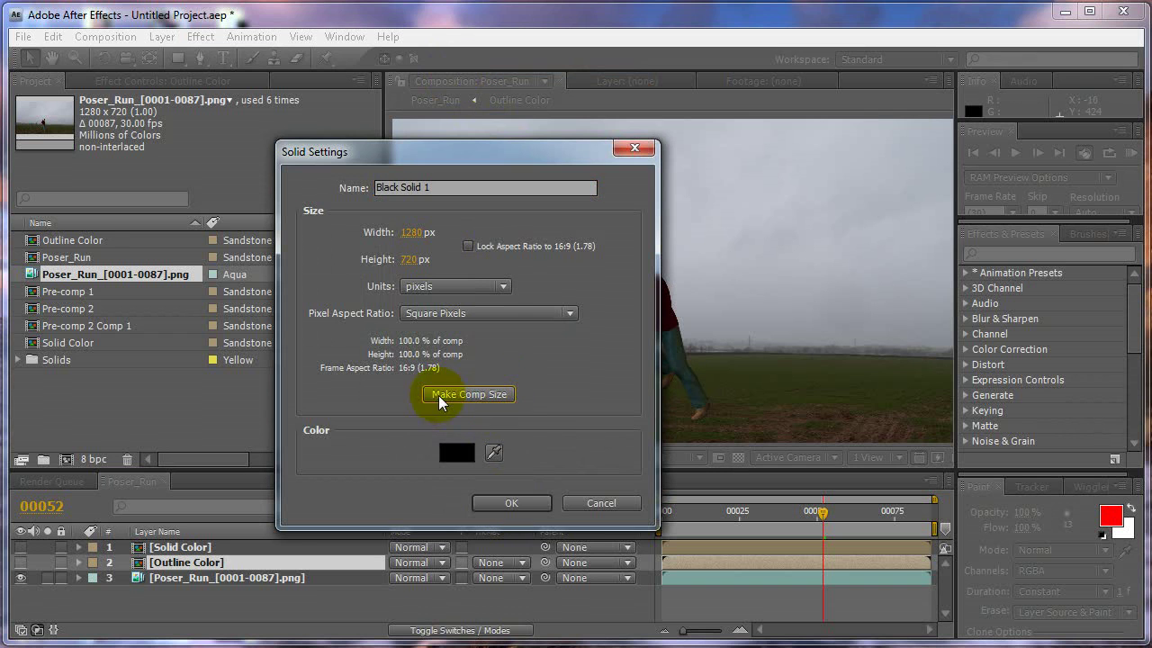
pyautogui.click(502, 501)
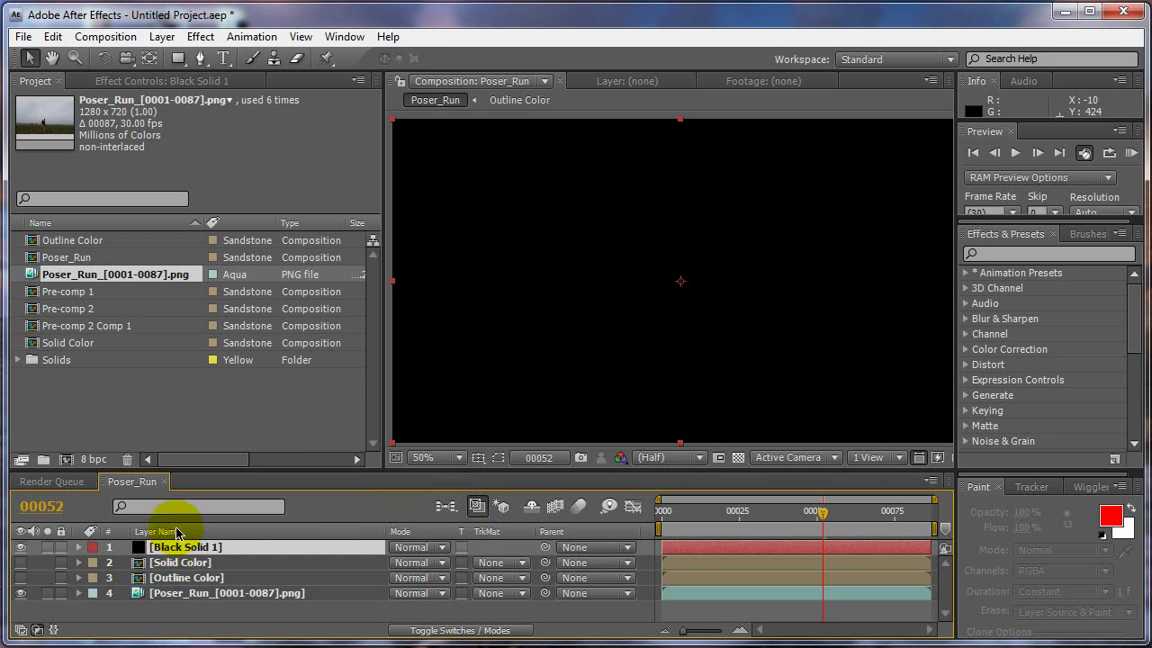
# - Apply Trapcode Particular to the black solid
pyautogui.click(208, 41)
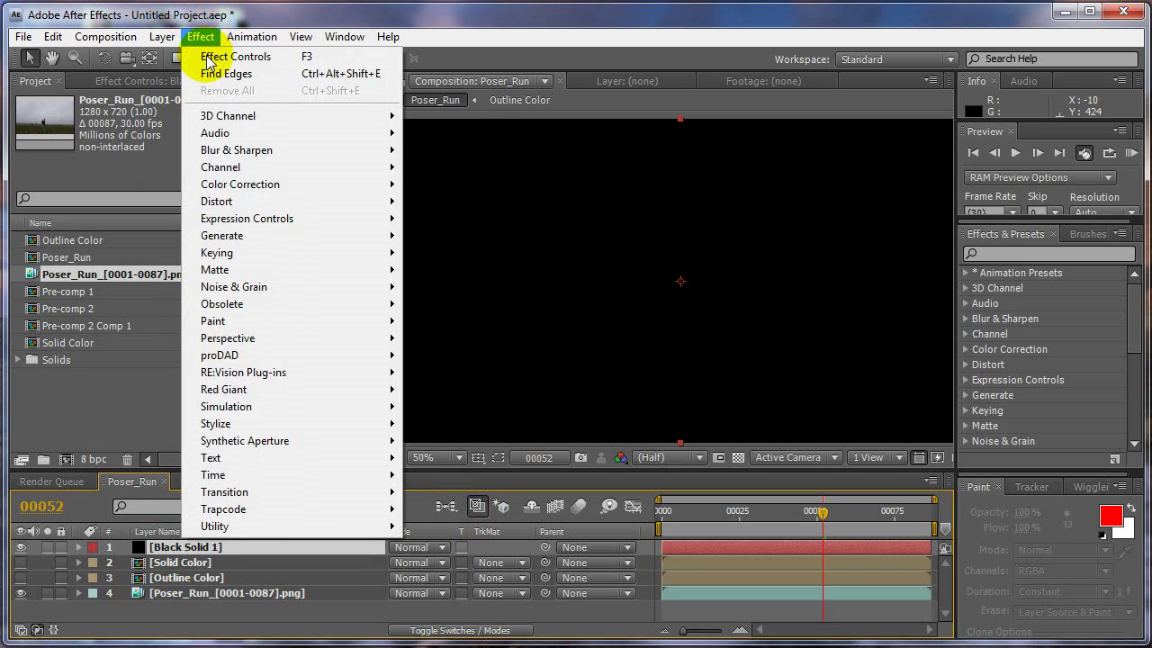
pyautogui.moveTo(265, 513)
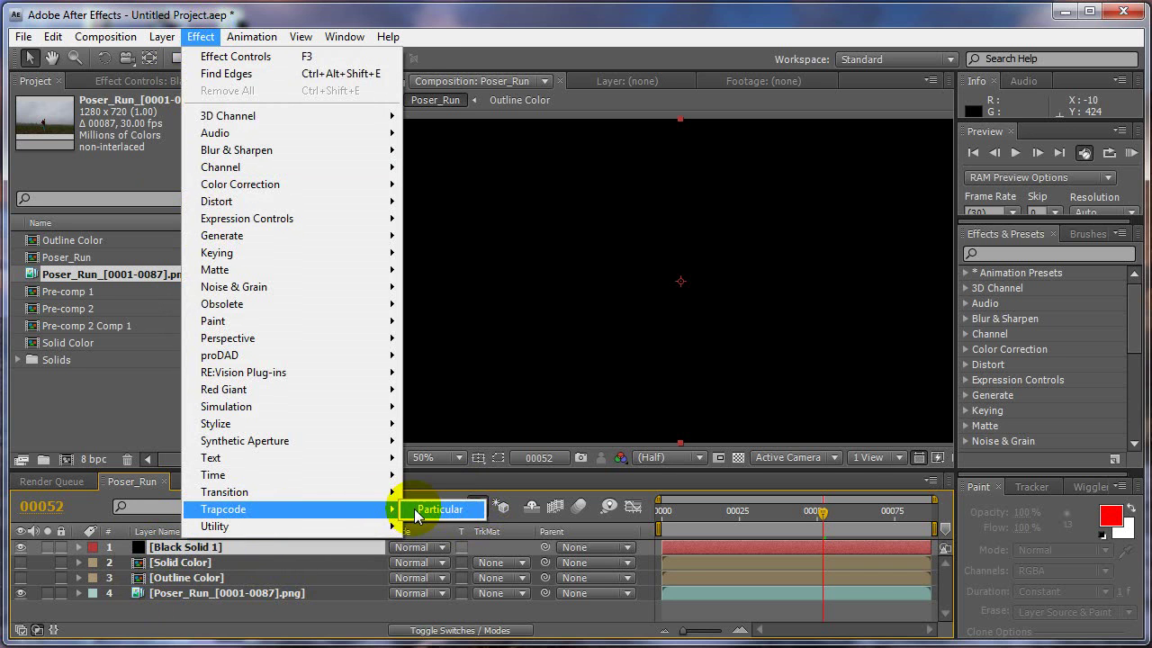
pyautogui.click(418, 508)
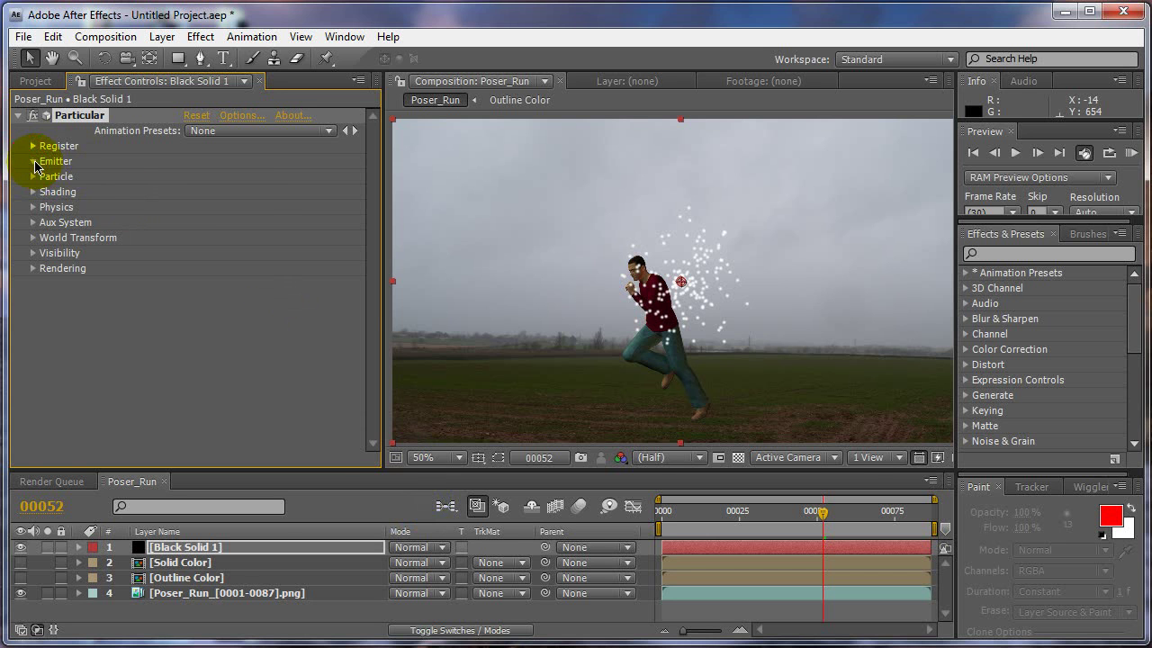
# - In Particular's Emitter, set Particles/sec to 10 and Direction from Uniform to Directional
pyautogui.click(35, 164)
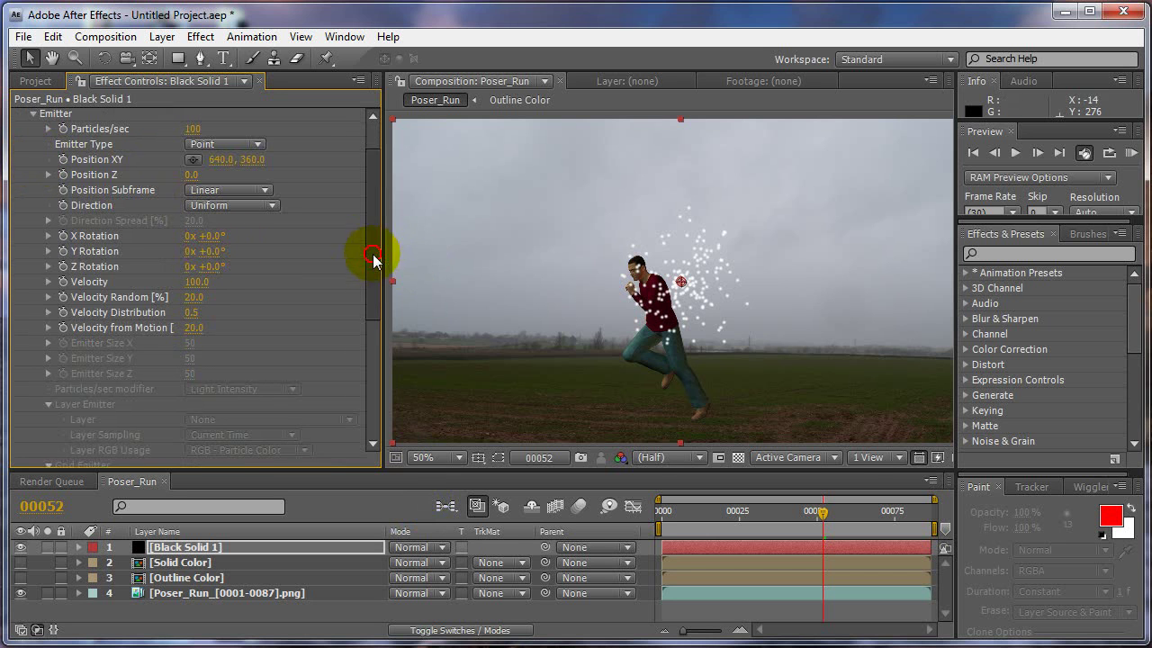
pyautogui.moveTo(373, 258); pyautogui.dragTo(372, 371)
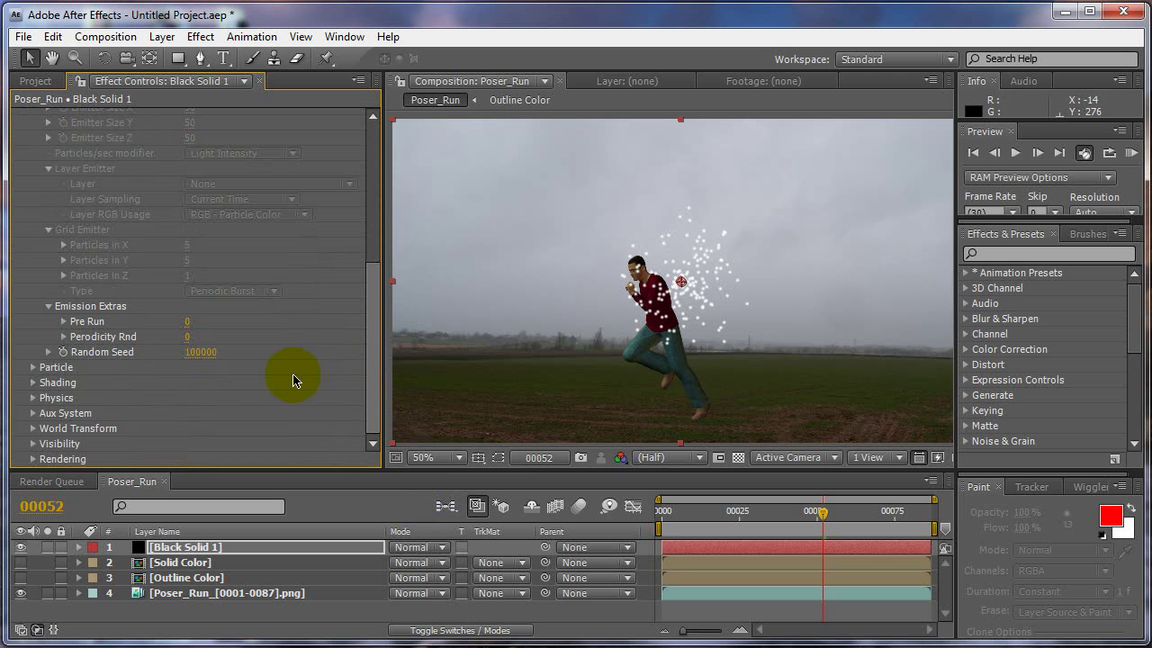
pyautogui.click(31, 367)
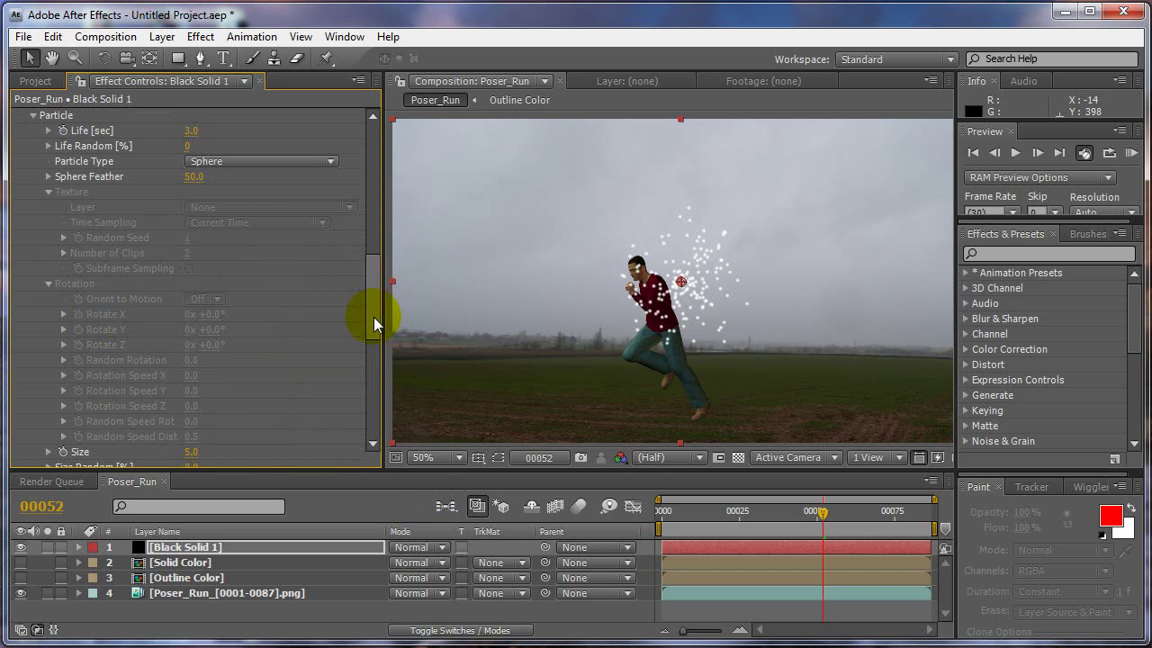
pyautogui.moveTo(374, 317); pyautogui.dragTo(378, 189)
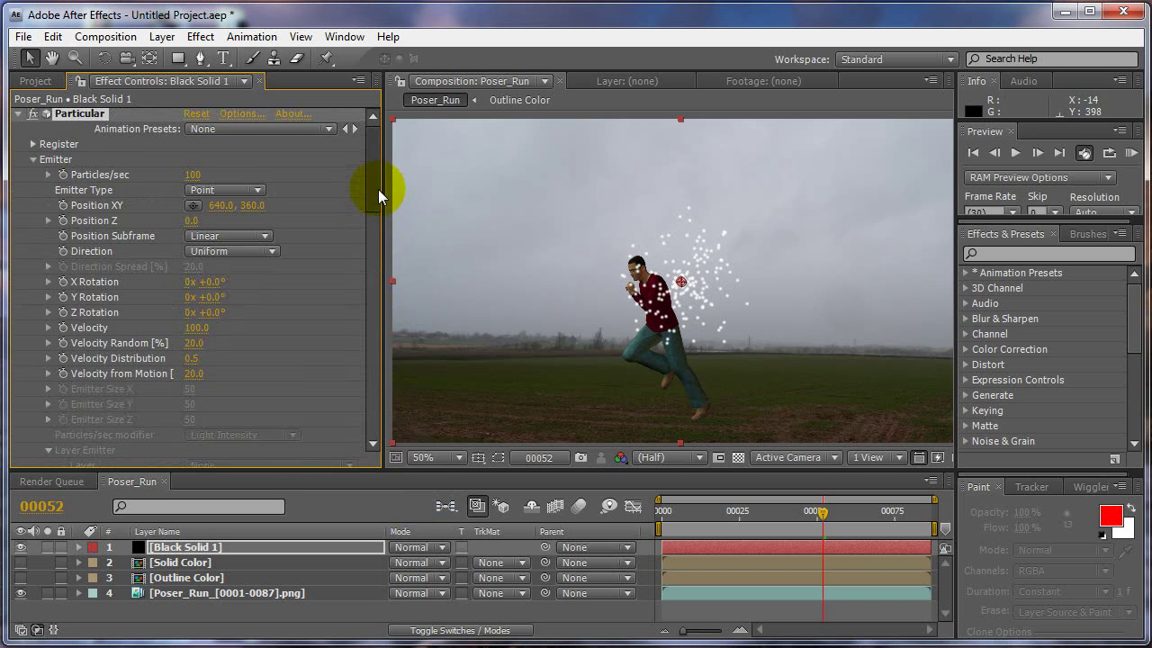
pyautogui.click(193, 179)
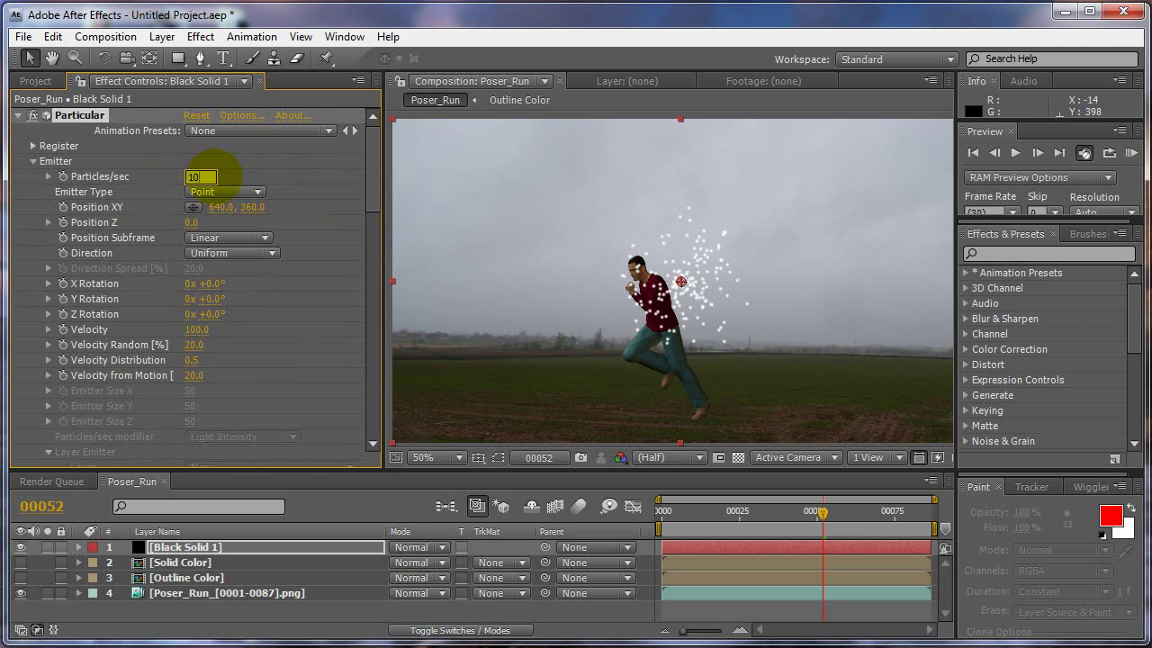
pyautogui.press('Tab')
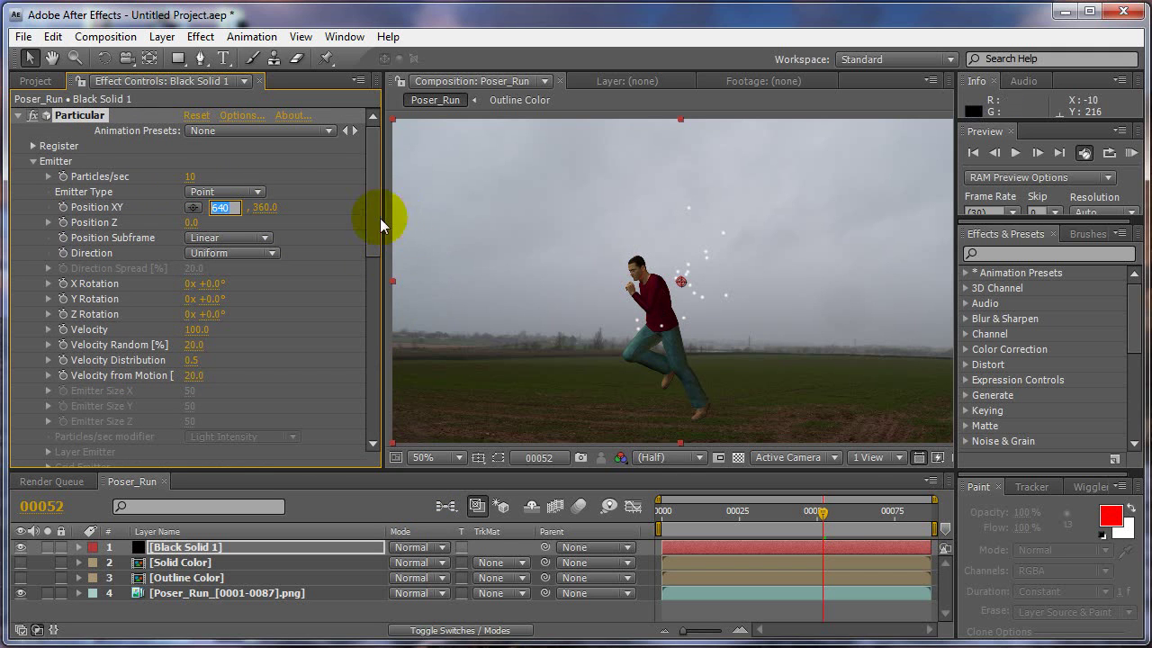
pyautogui.click(216, 254)
pyautogui.click(222, 276)
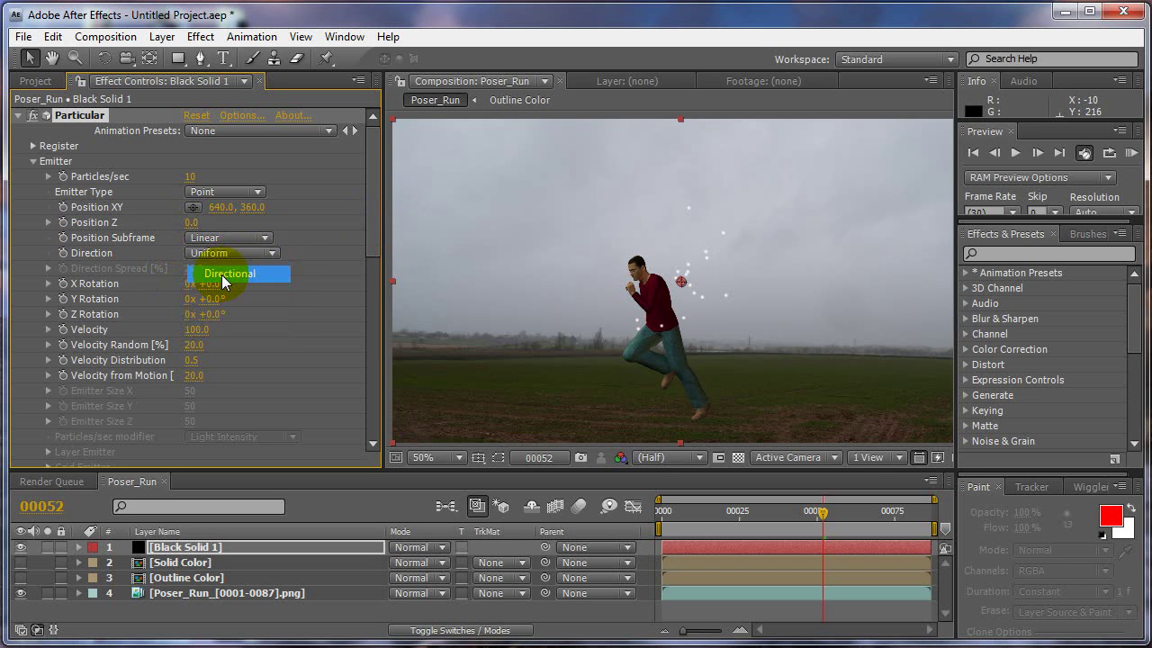